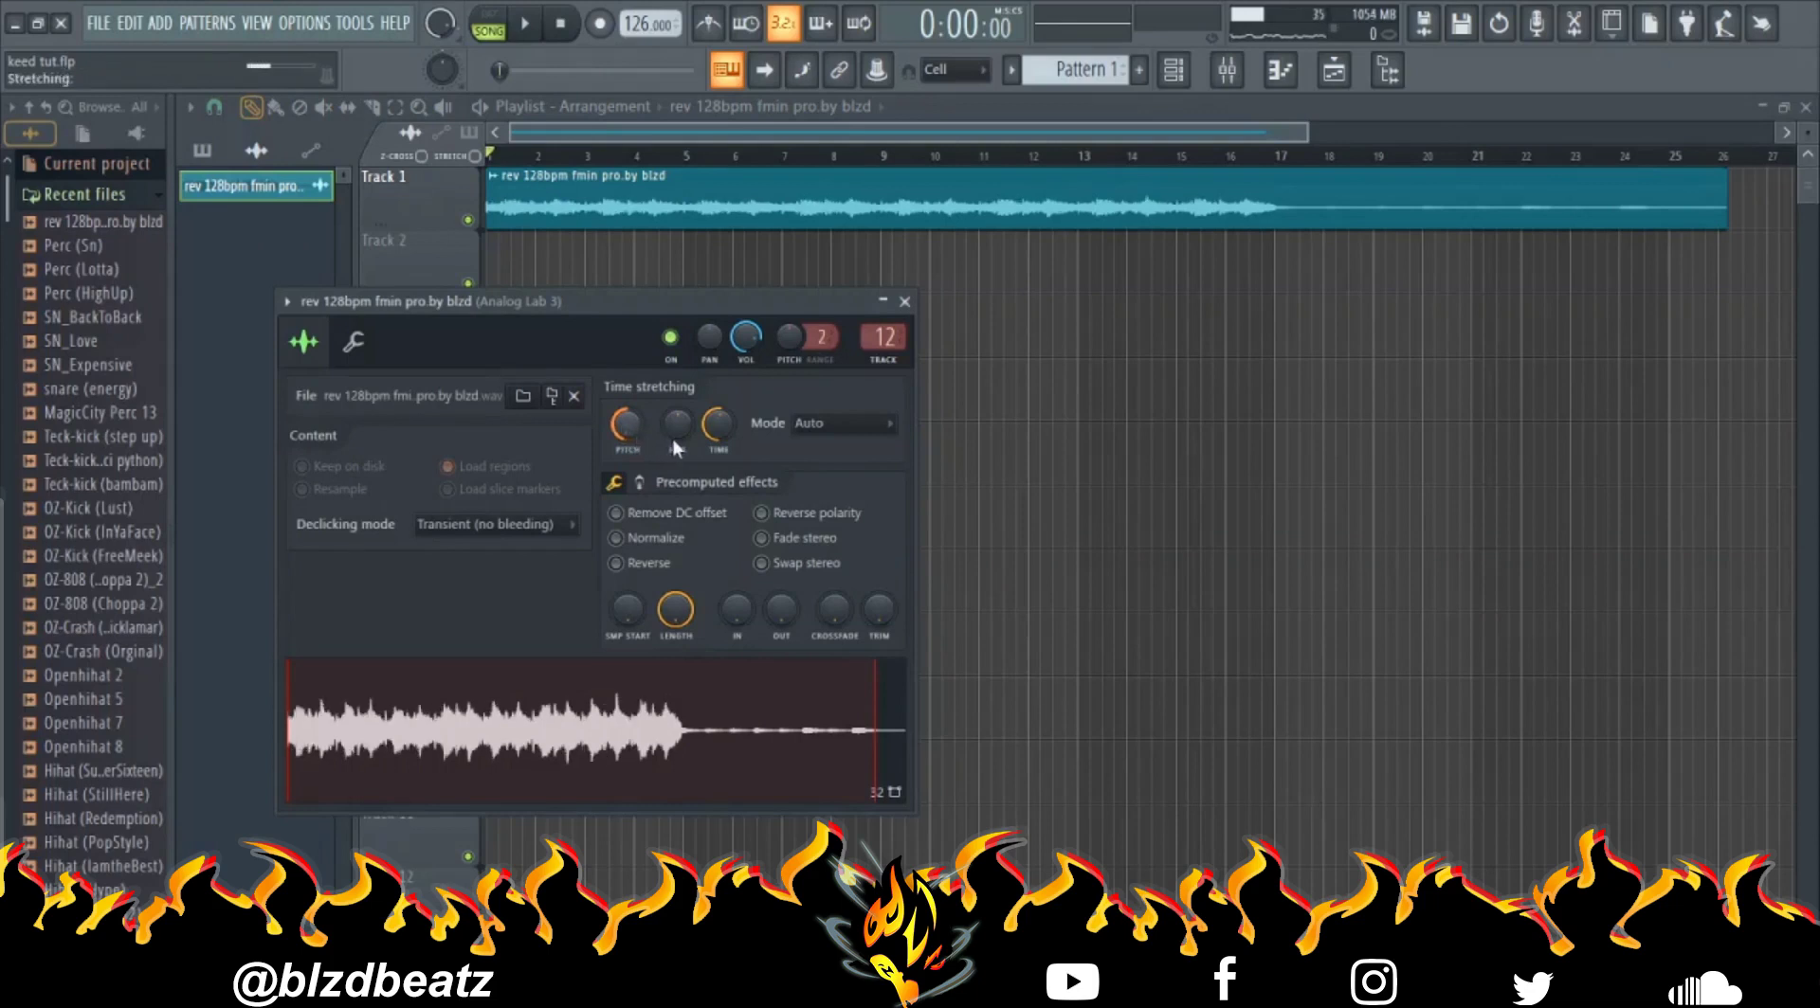
Close the reversed sample's channel settings and shorten its audio clip on Track 1 to end at about bar 22.
{"action": "left_click", "coordinate": [904, 302]}
{"action": "left_click_drag", "start_coordinate": [1713, 208], "coordinate": [1508, 200]}
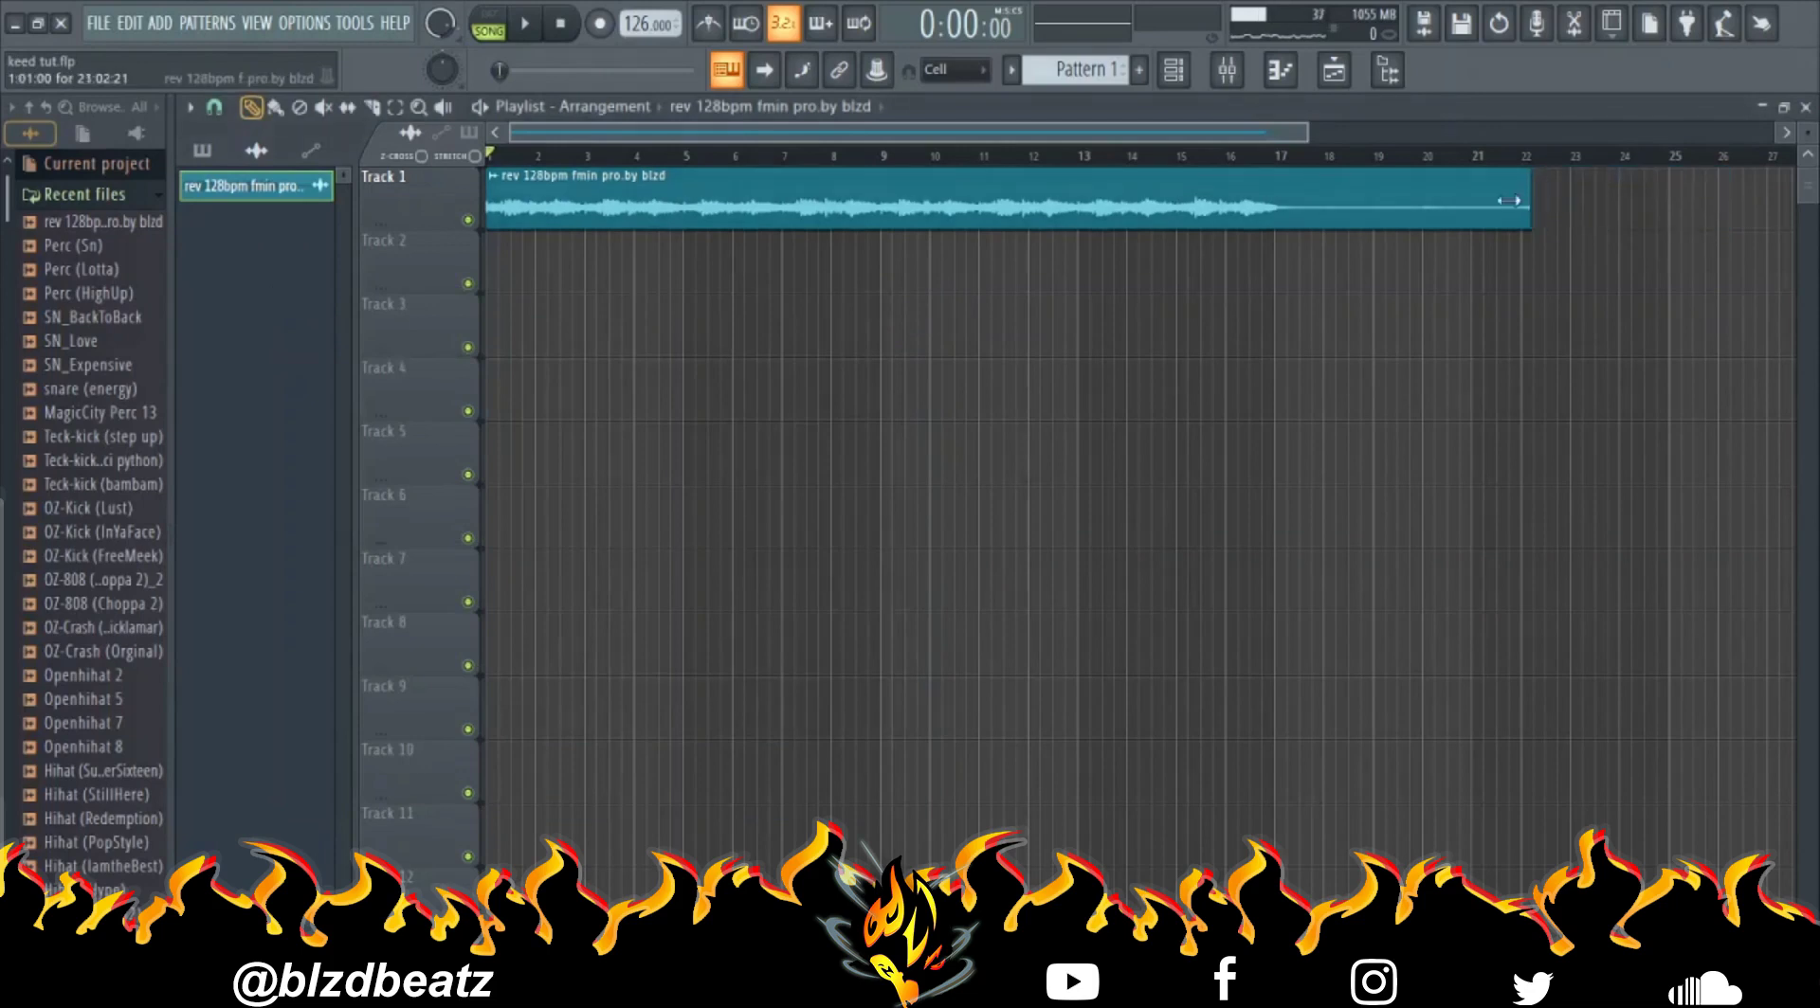
{"action": "left_click_drag", "start_coordinate": [1265, 225], "coordinate": [1265, 224]}
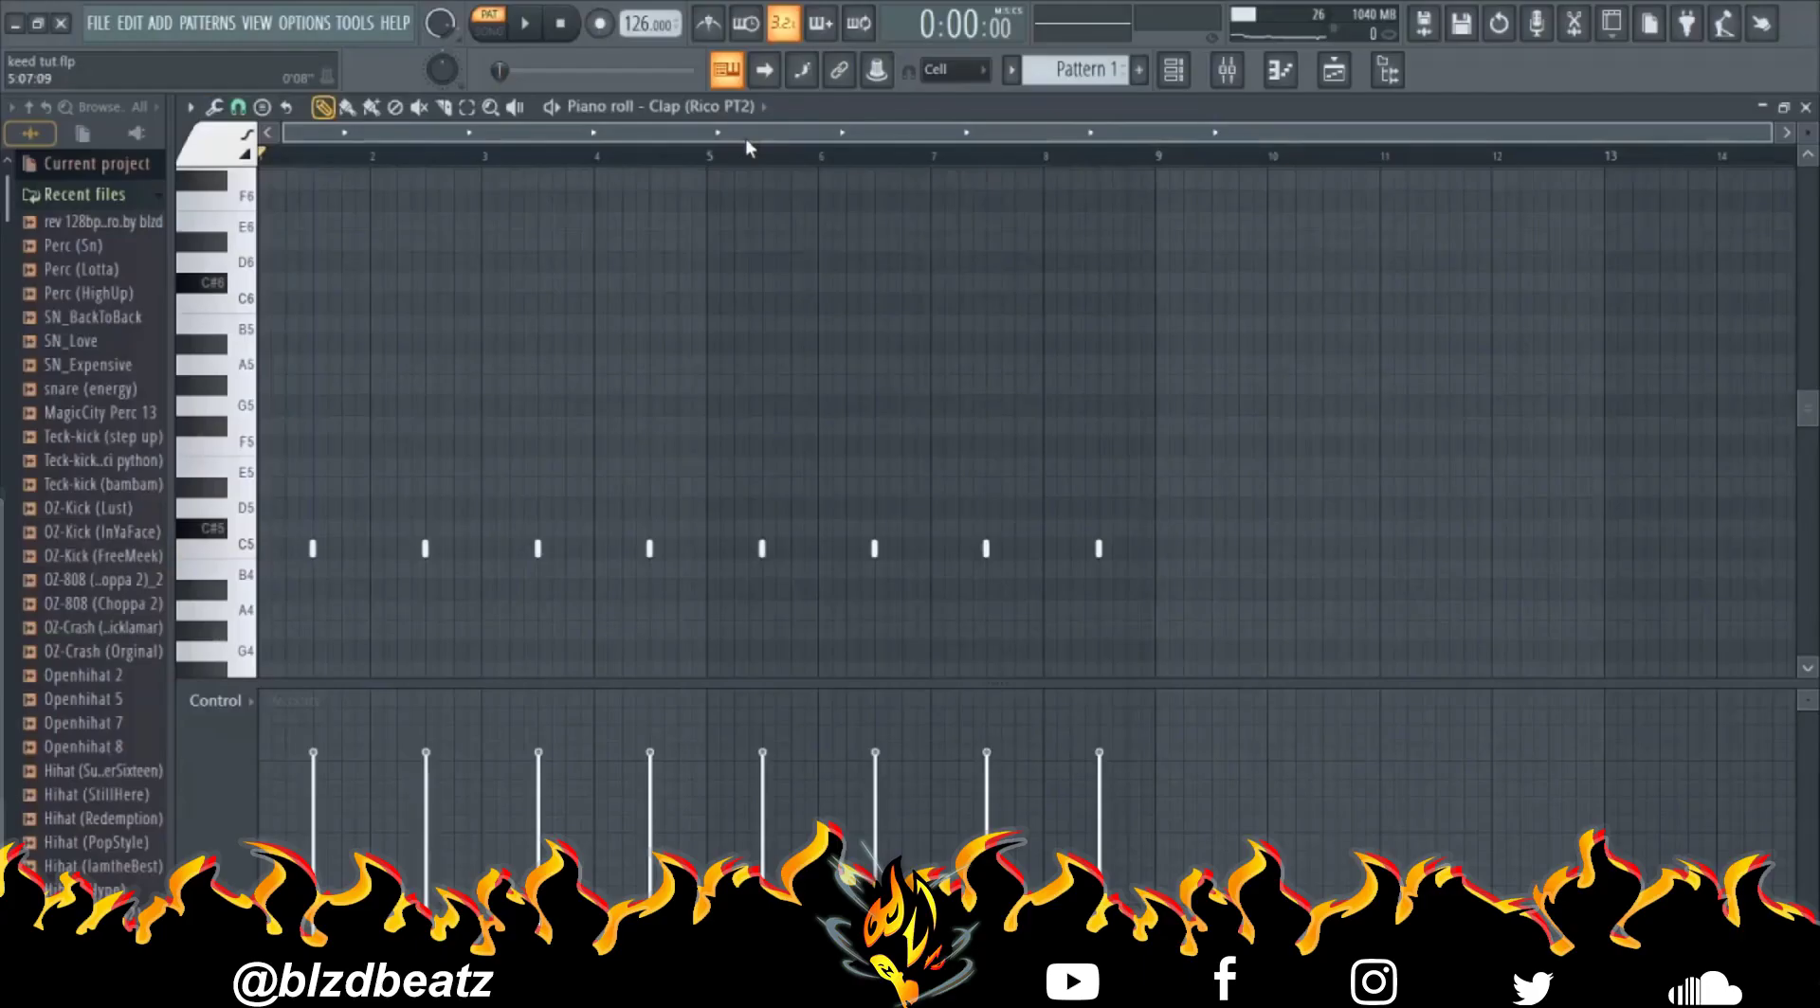
Play back the Clap (Rico PT2) and Hihat (SummerSixteen) patterns in the piano roll.
{"action": "key", "text": "space"}
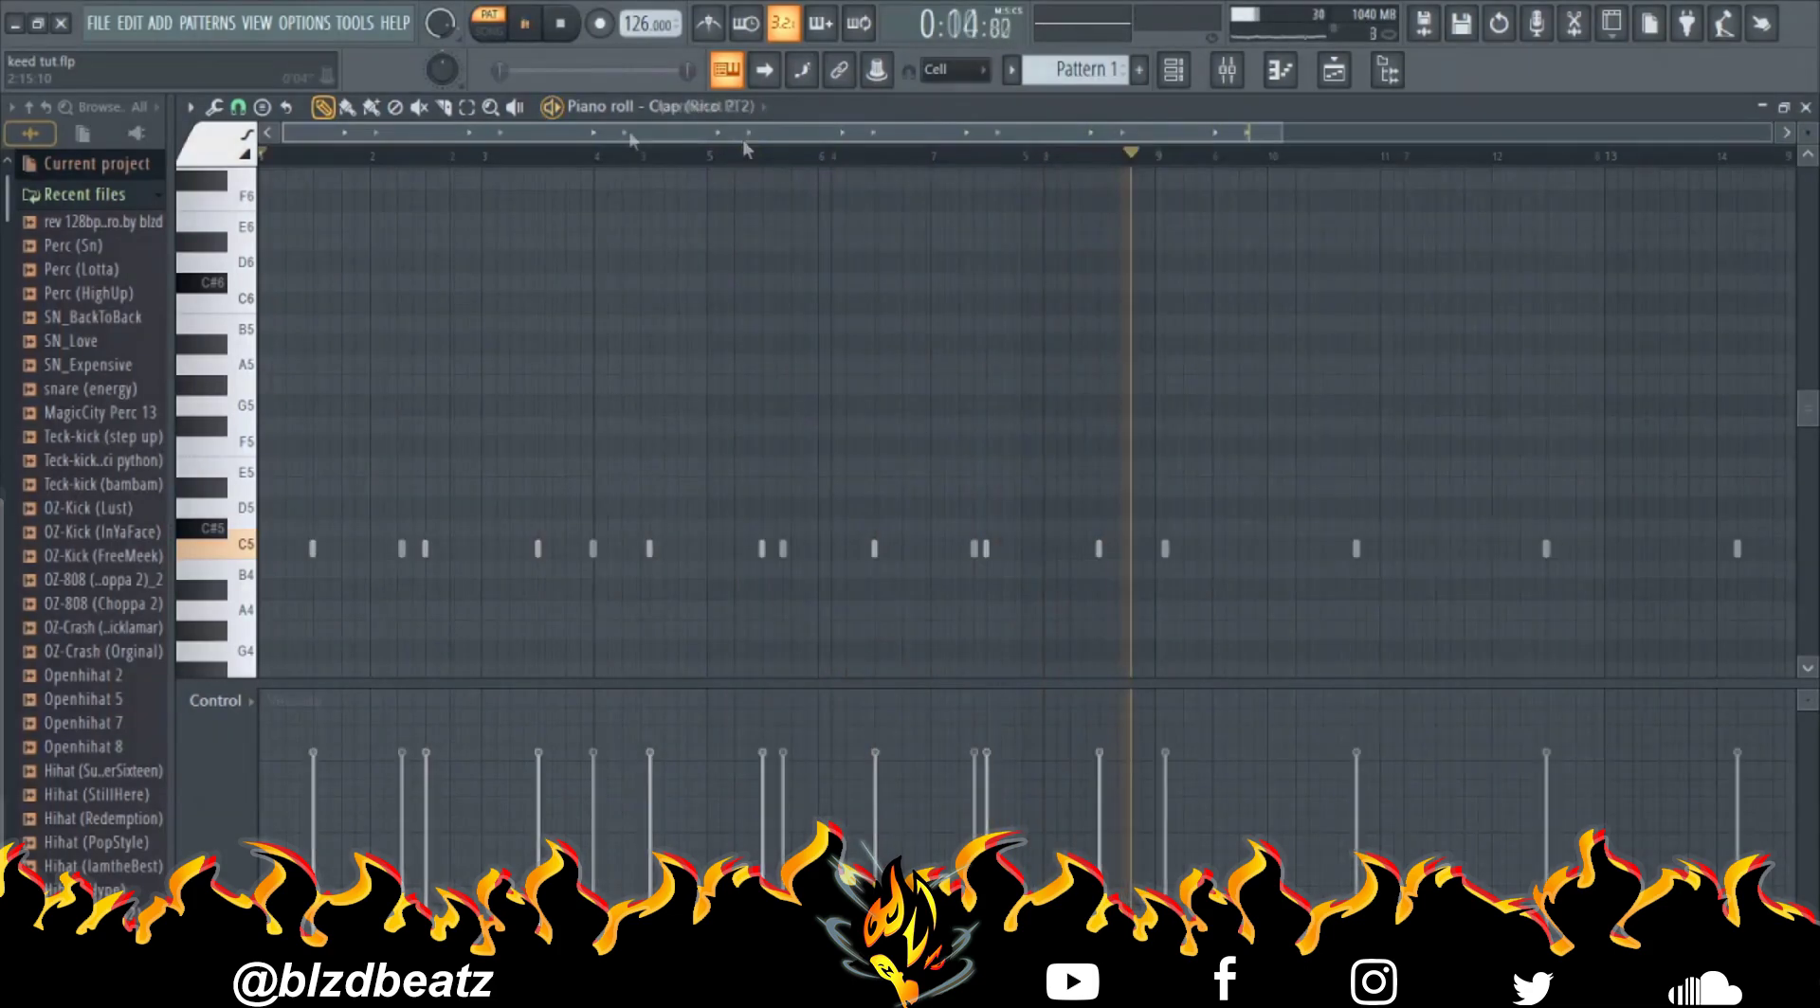
{"action": "scroll", "coordinate": [628, 131], "scroll_direction": "up", "scroll_amount": 3}
{"action": "key", "text": "space"}
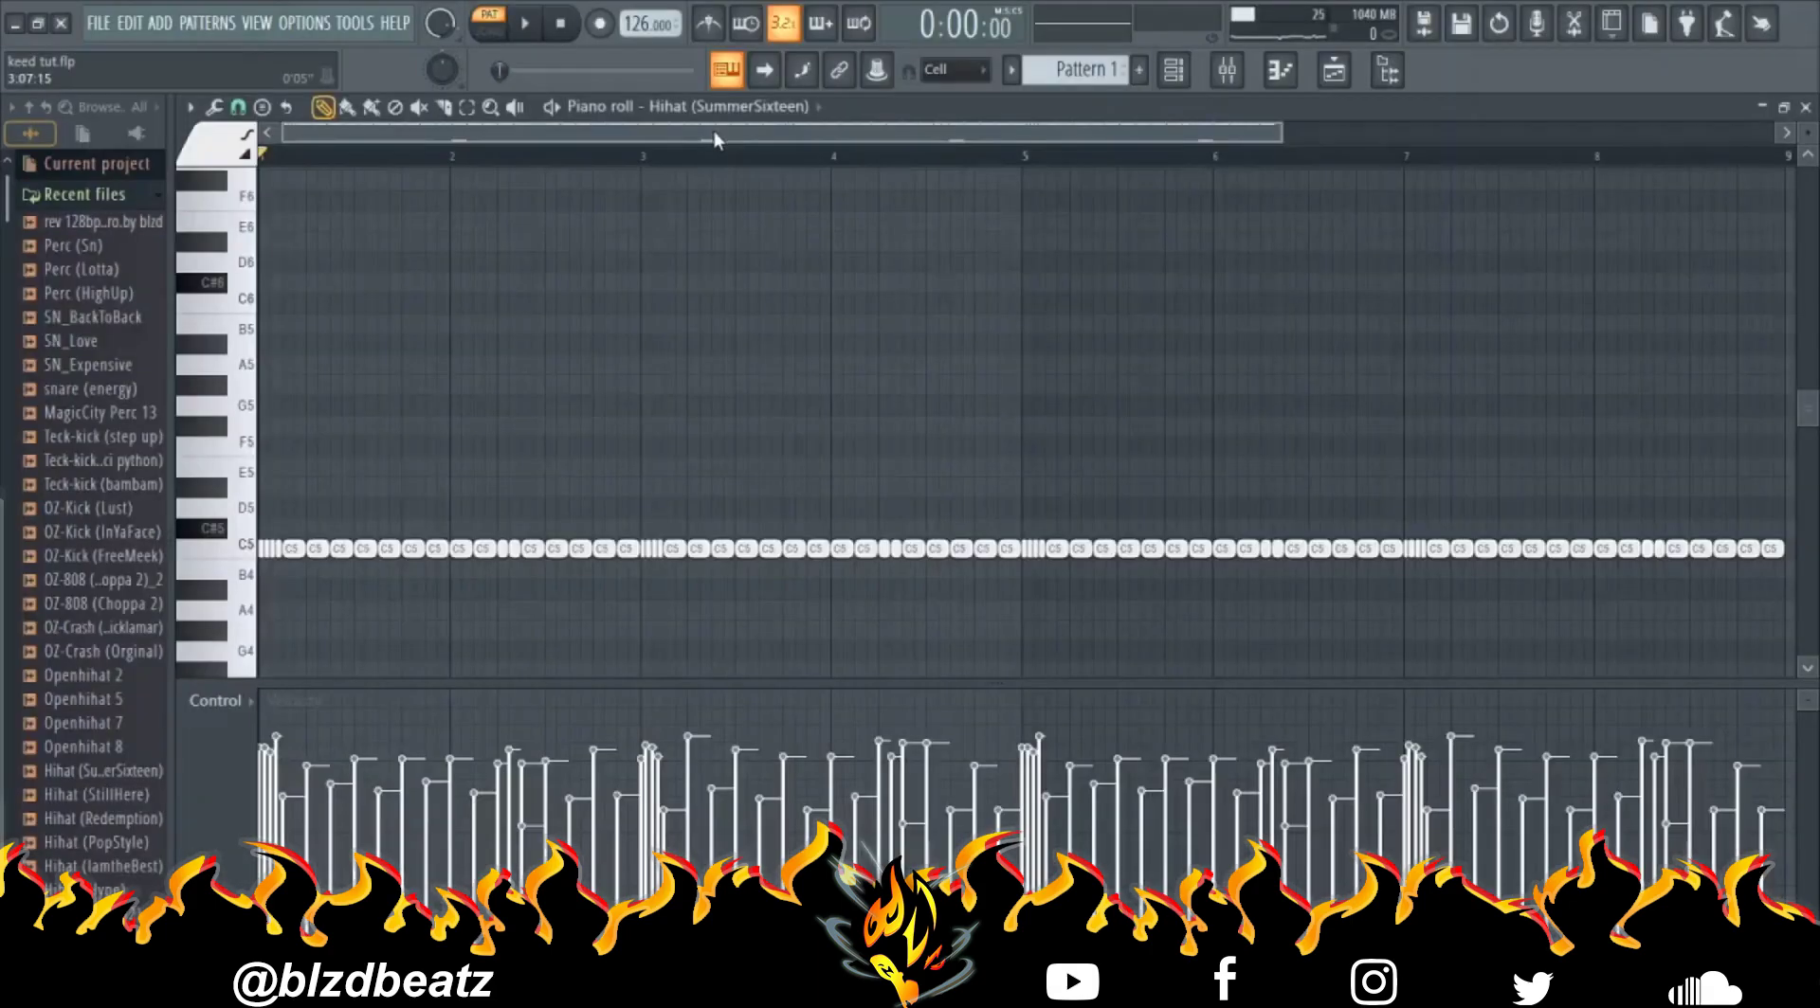
{"action": "key", "text": "space"}
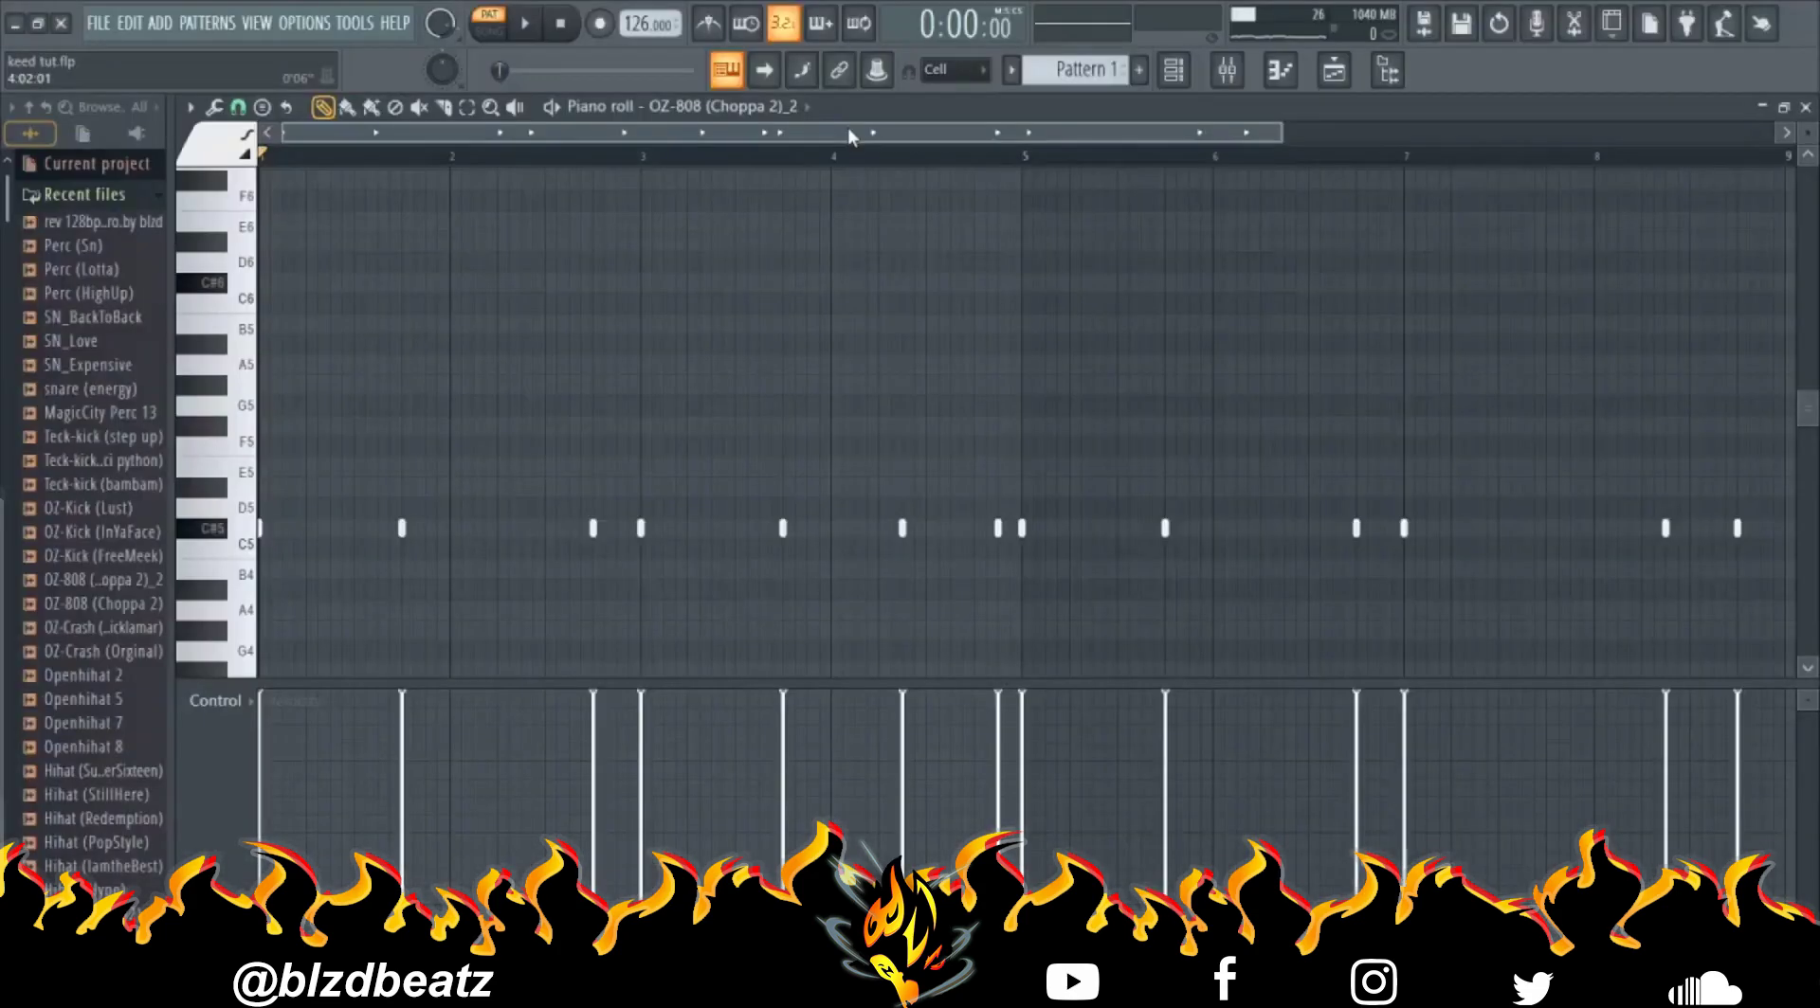
Play back the OZ-808 (Choppa 2)_2 and Perc (Lotta) patterns in the piano roll.
{"action": "key", "text": "space"}
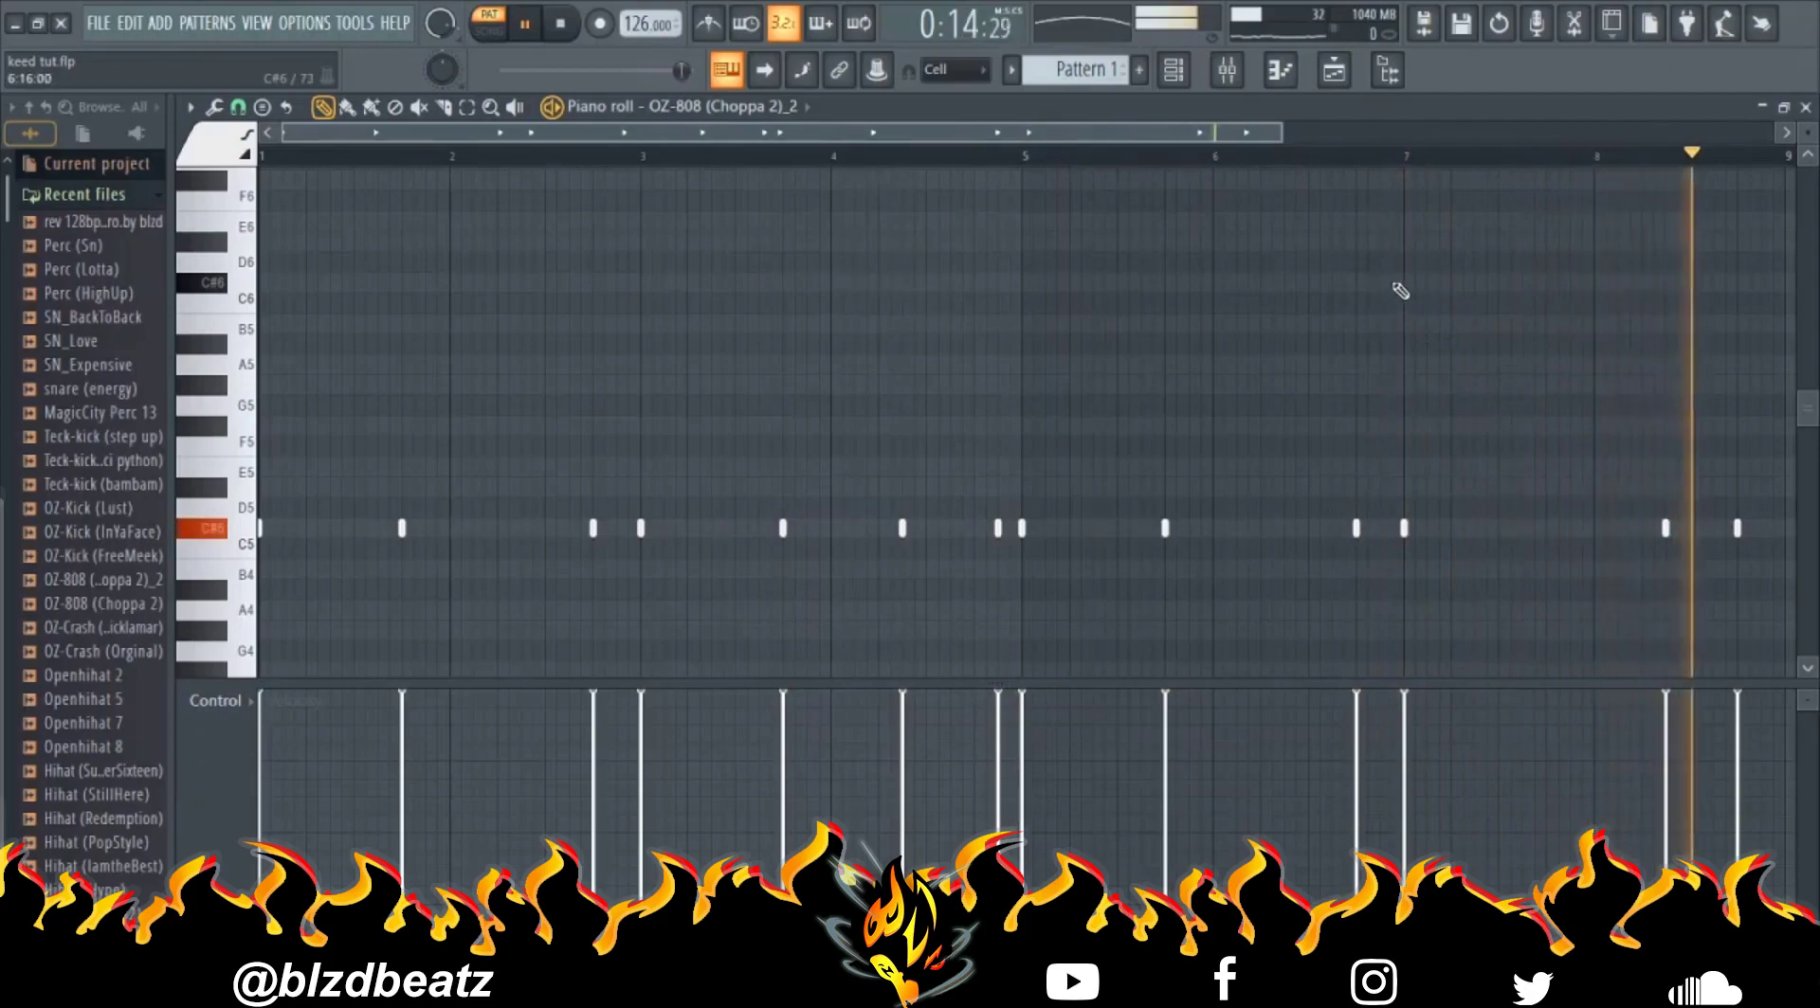
{"action": "key", "text": "space"}
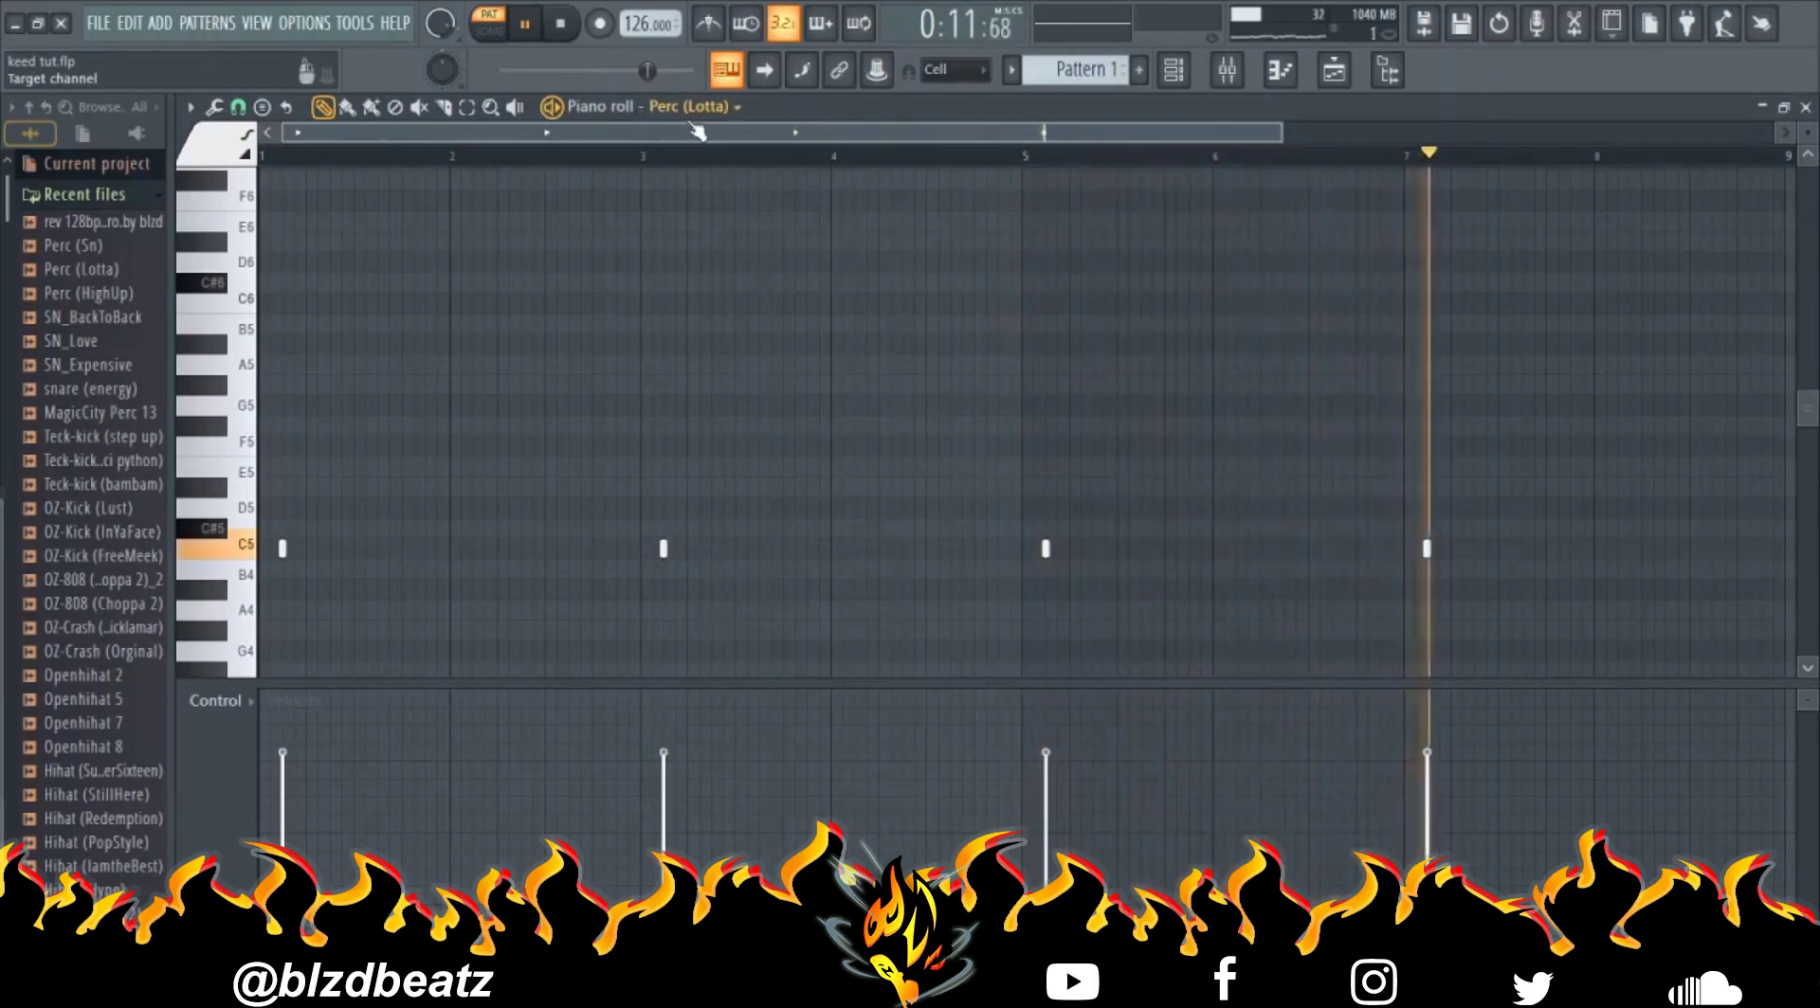
{"action": "key", "text": "space"}
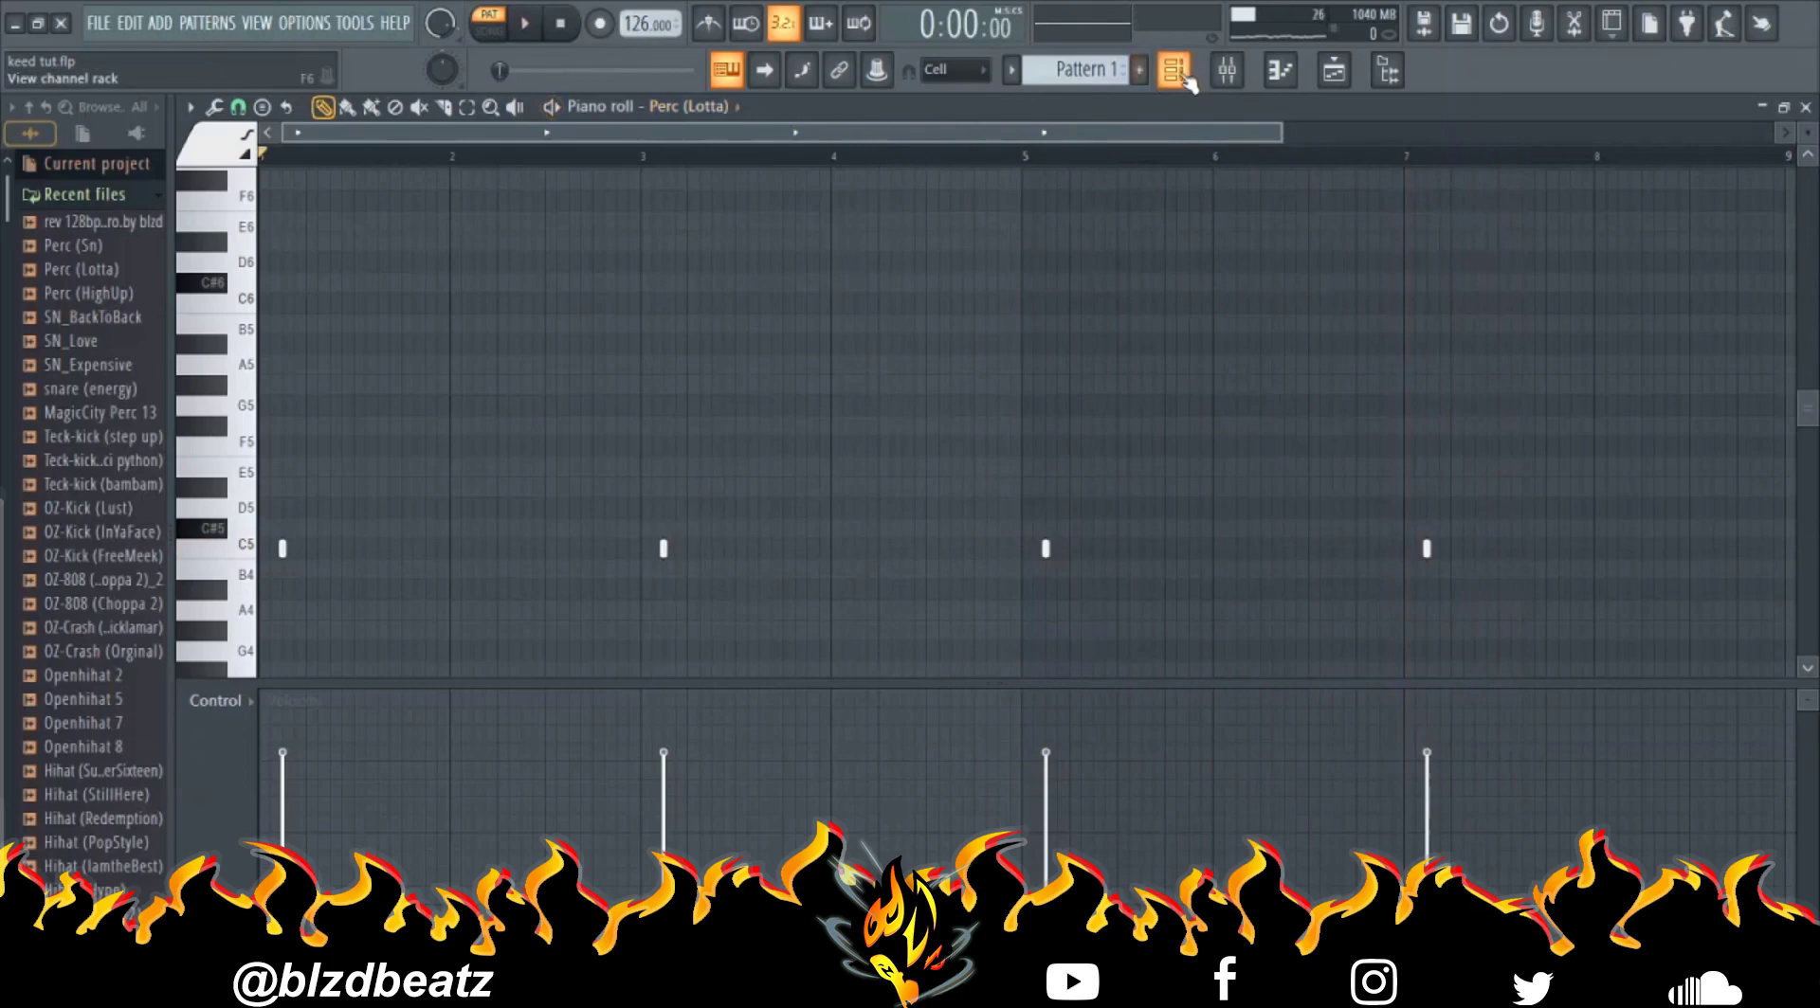
Solo the Baby Shaker channel in the channel rack and open its notes in the piano roll.
{"action": "left_click", "coordinate": [1185, 82]}
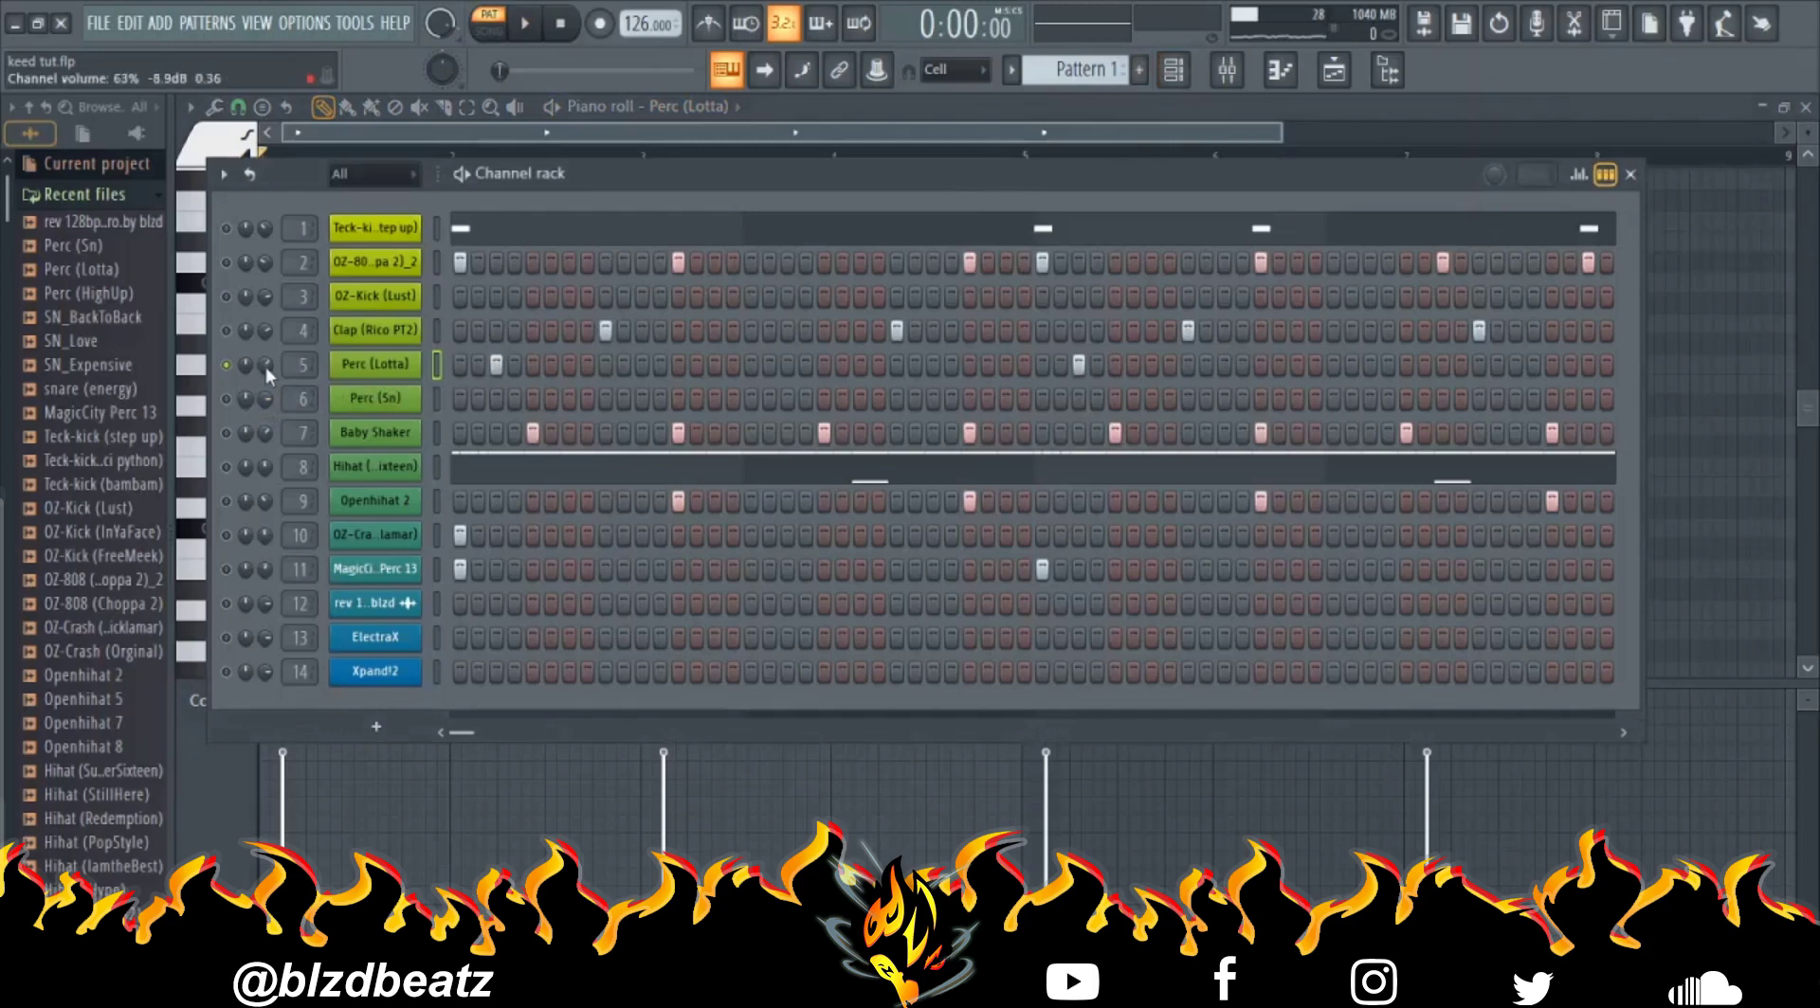
{"action": "right_click", "coordinate": [227, 444]}
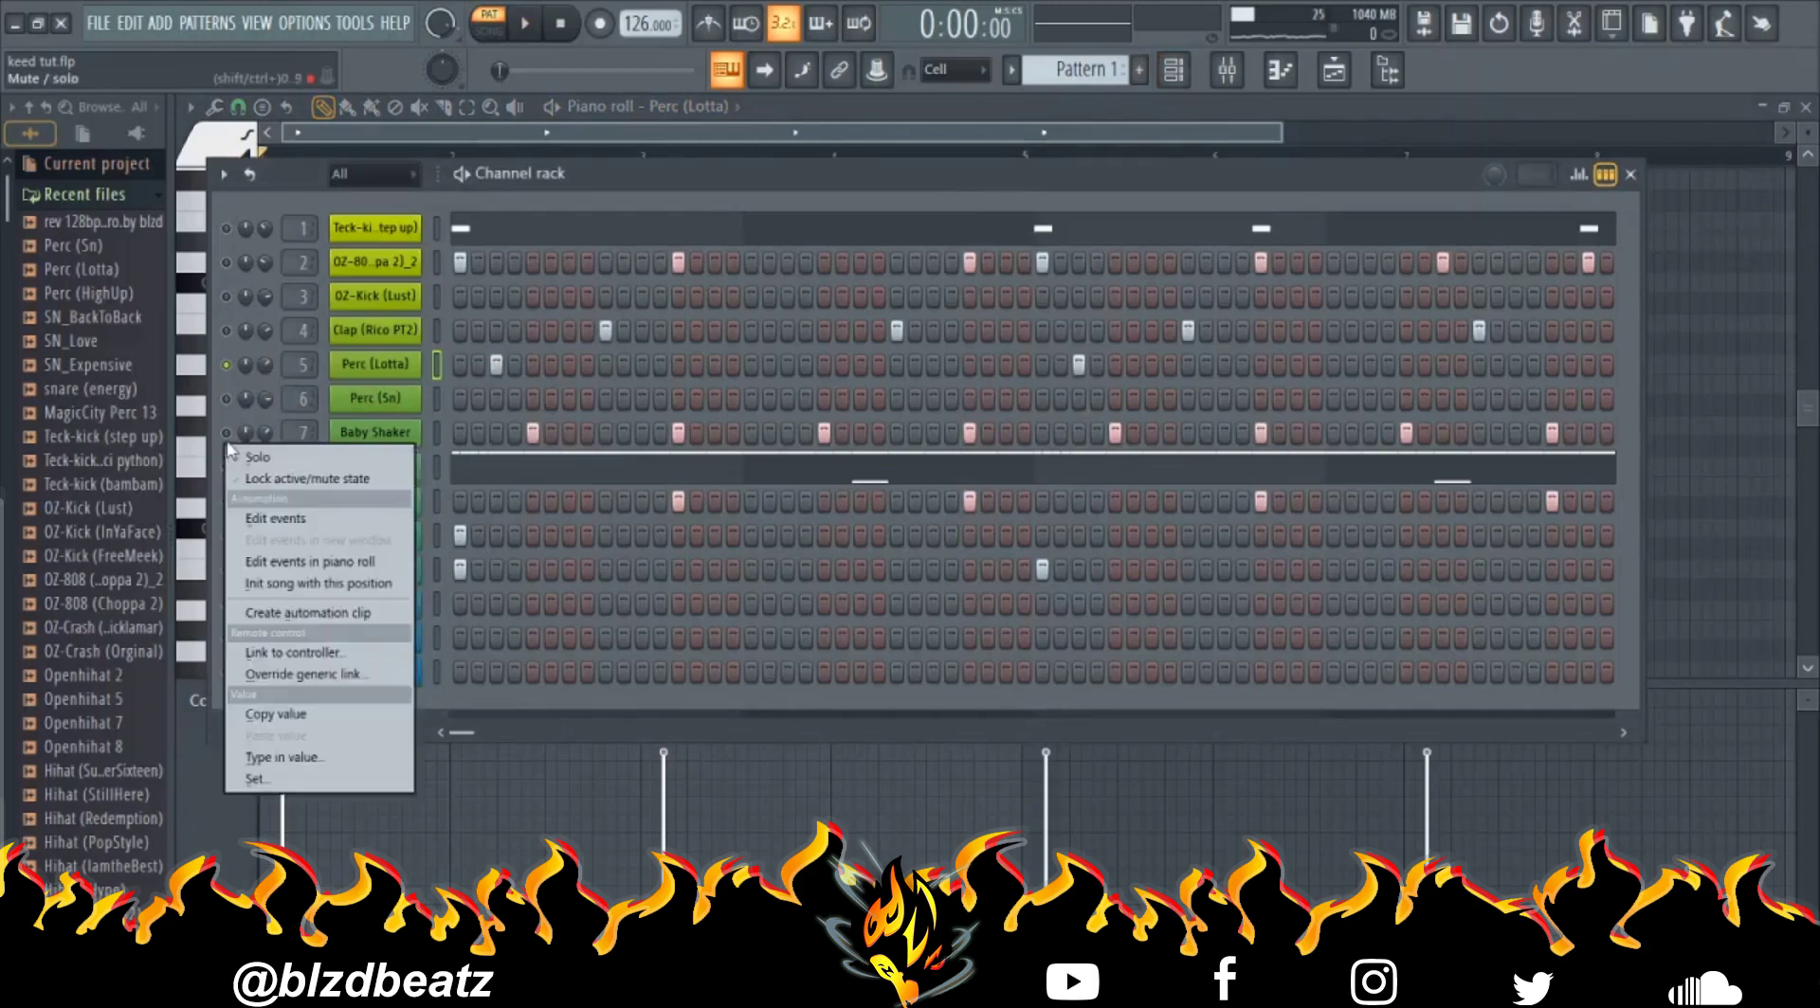
{"action": "key", "text": "Escape"}
{"action": "right_click", "coordinate": [377, 434]}
{"action": "left_click", "coordinate": [444, 436]}
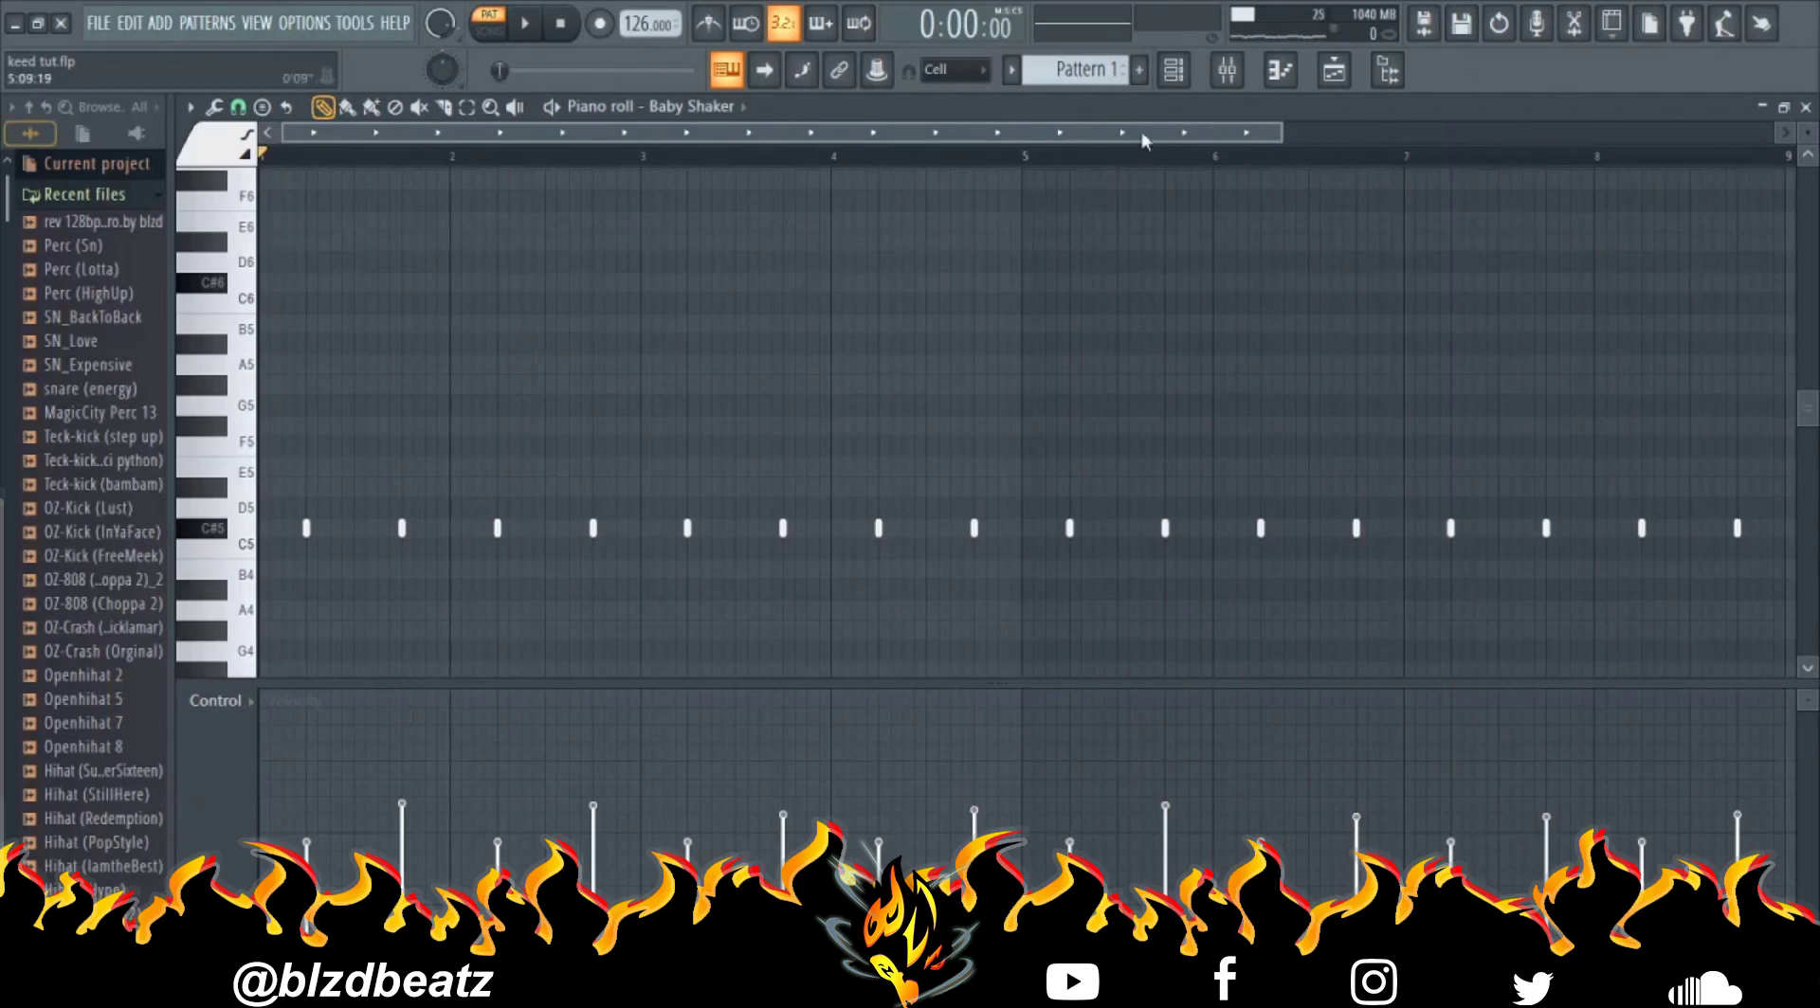
Solo the OZ-Crash (Kendricklamar) channel and play its pattern in the piano roll.
{"action": "left_click", "coordinate": [1177, 86]}
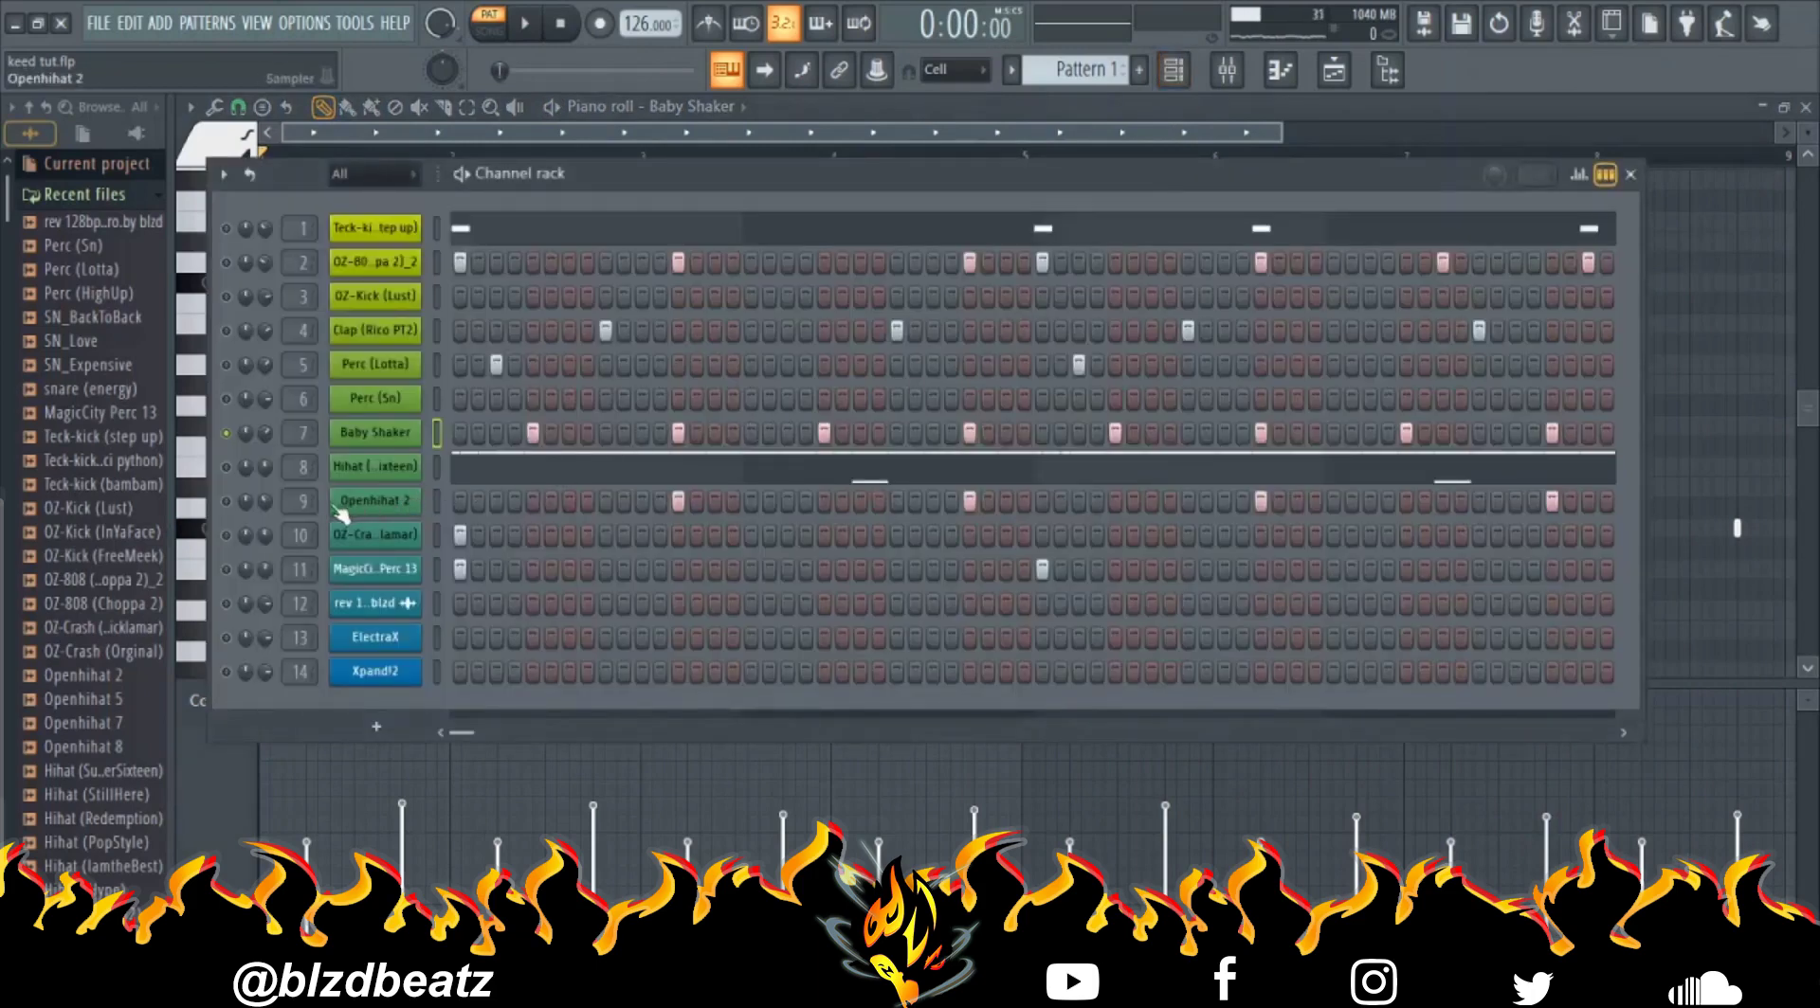
{"action": "right_click", "coordinate": [223, 542]}
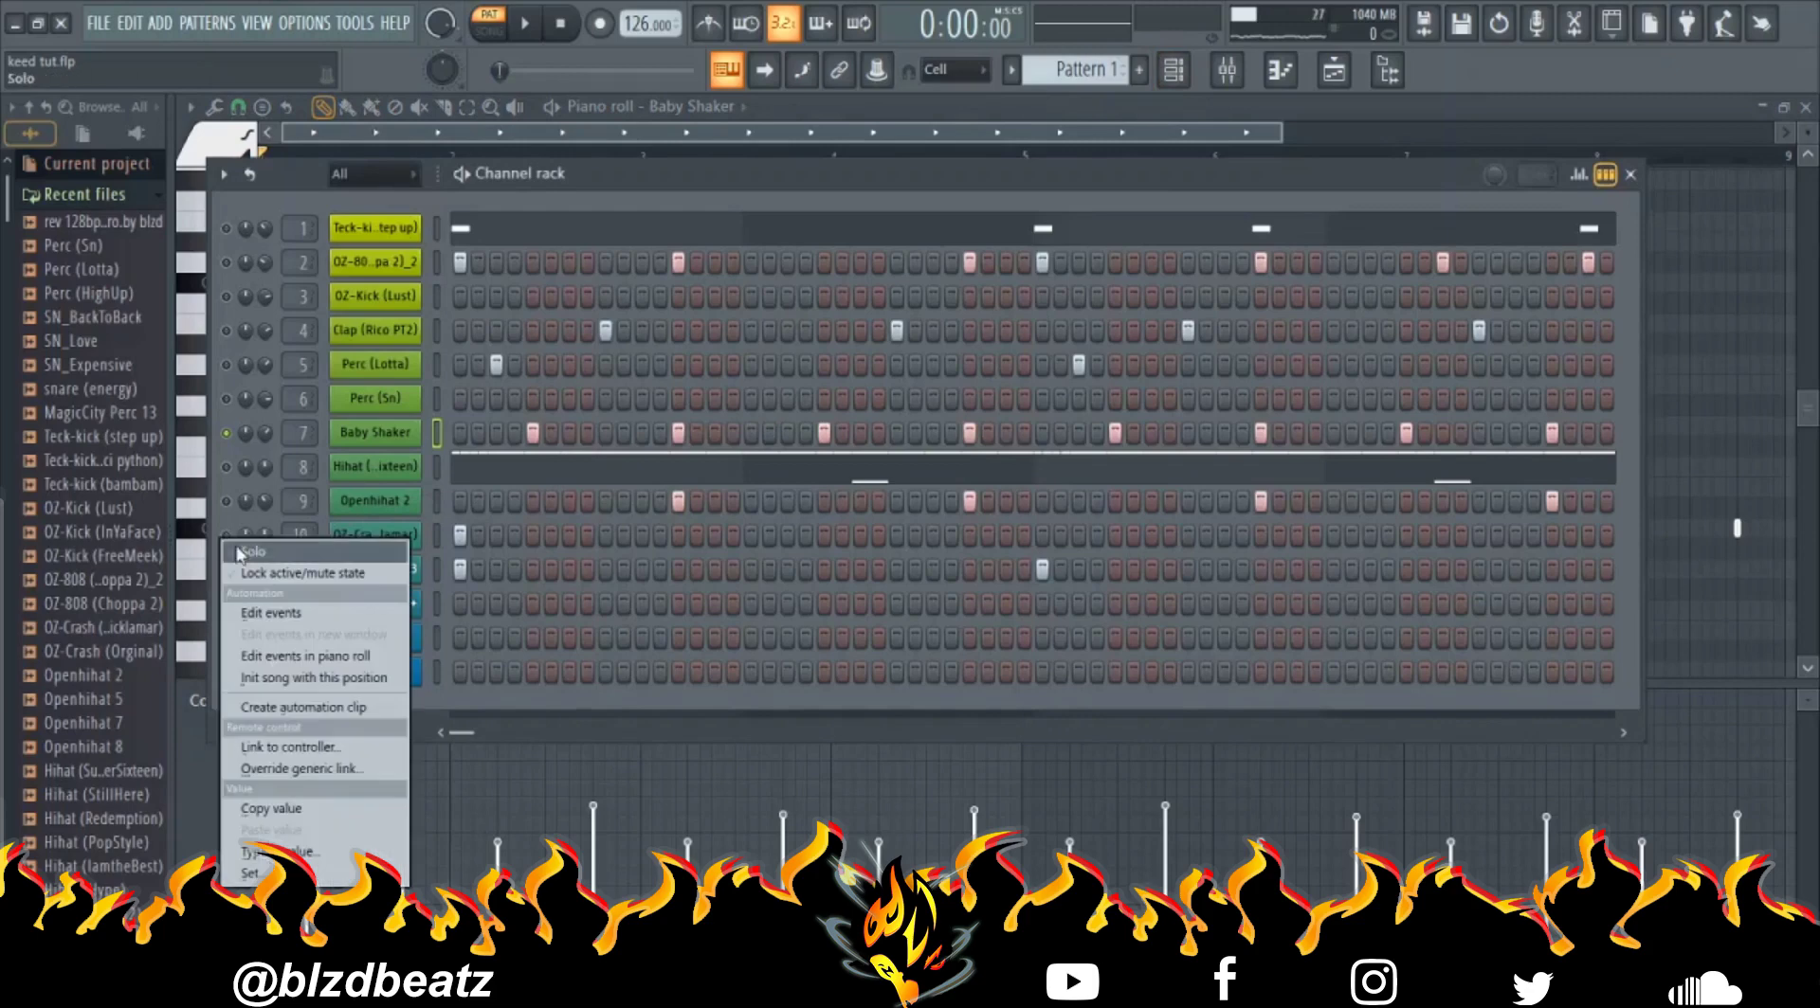
{"action": "left_click", "coordinate": [241, 554]}
{"action": "right_click", "coordinate": [385, 542]}
{"action": "left_click", "coordinate": [464, 537]}
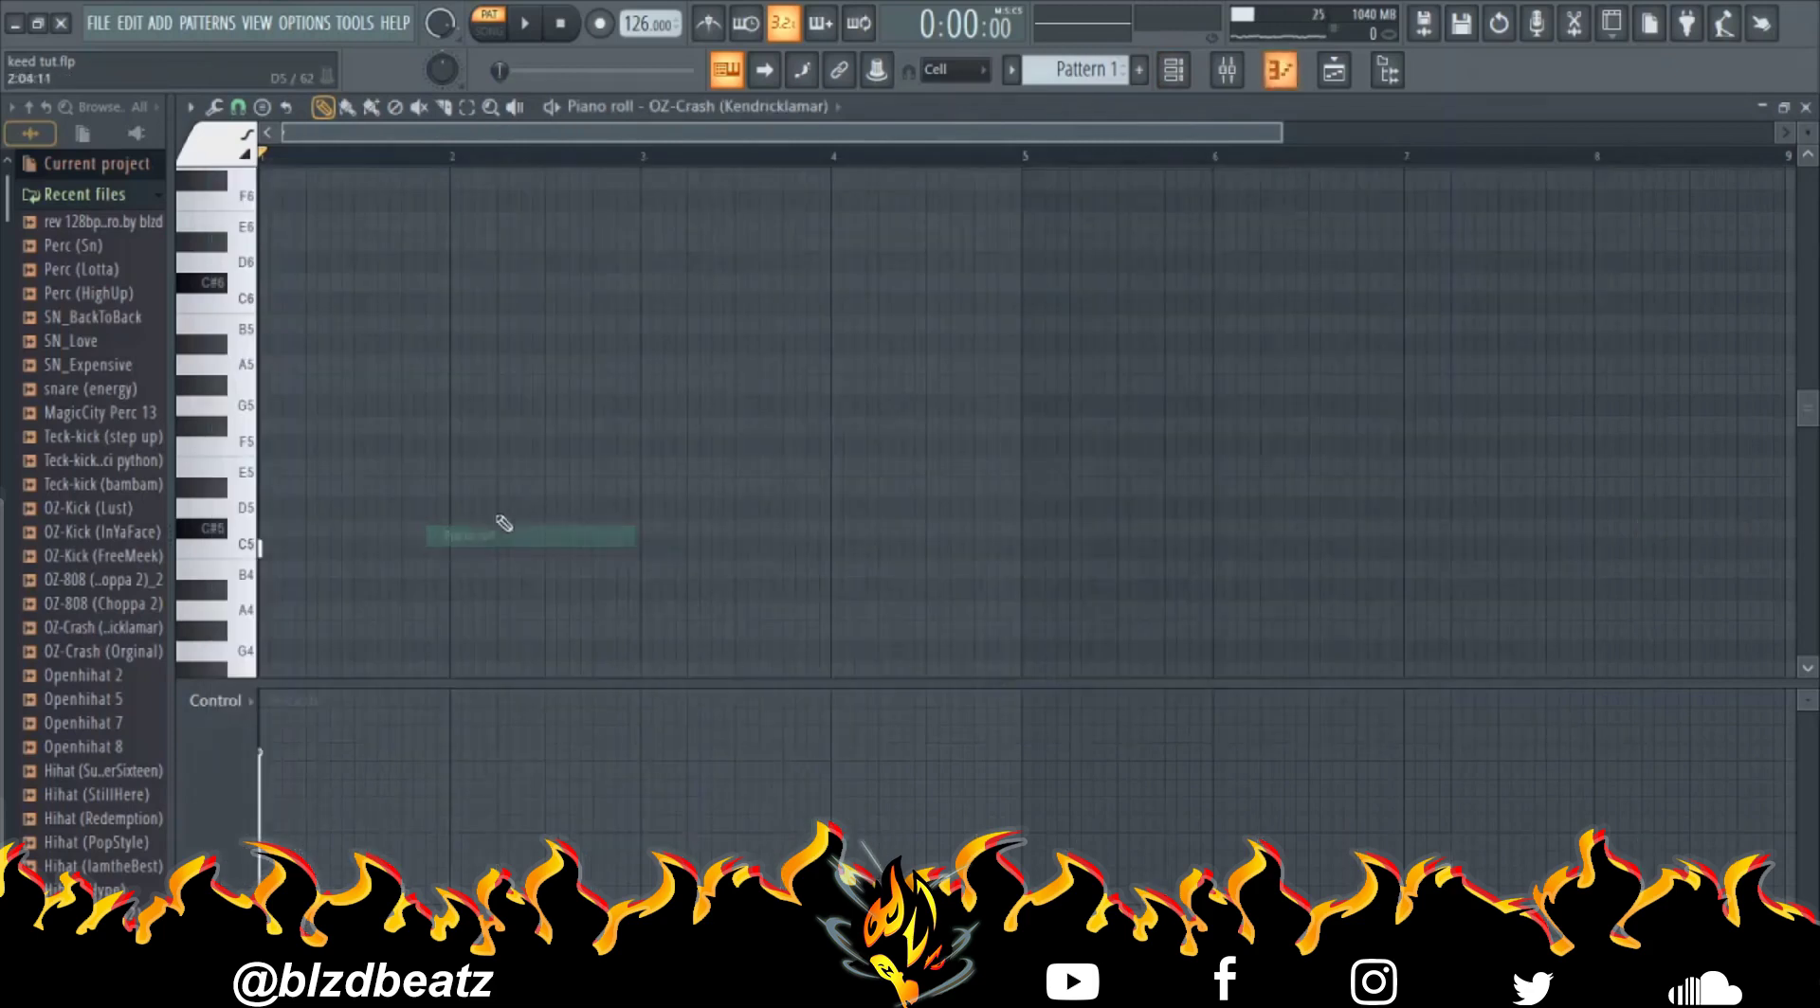
{"action": "key", "text": "space"}
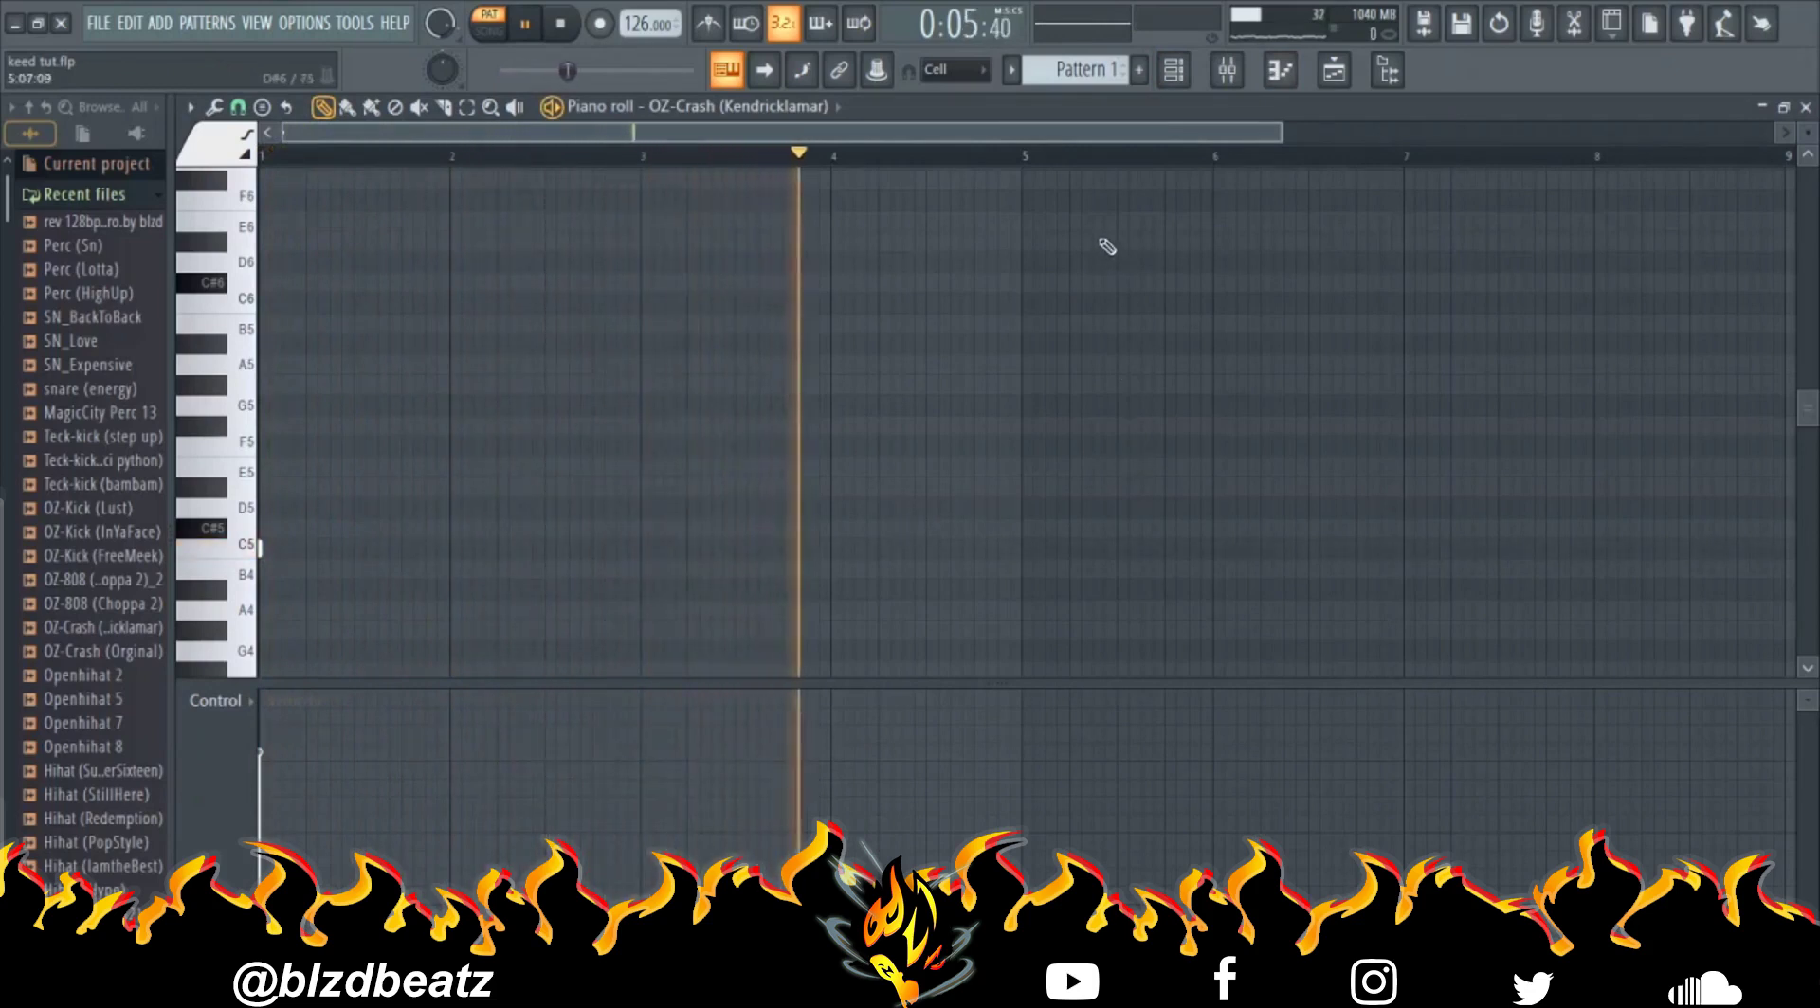
{"action": "key", "text": "space"}
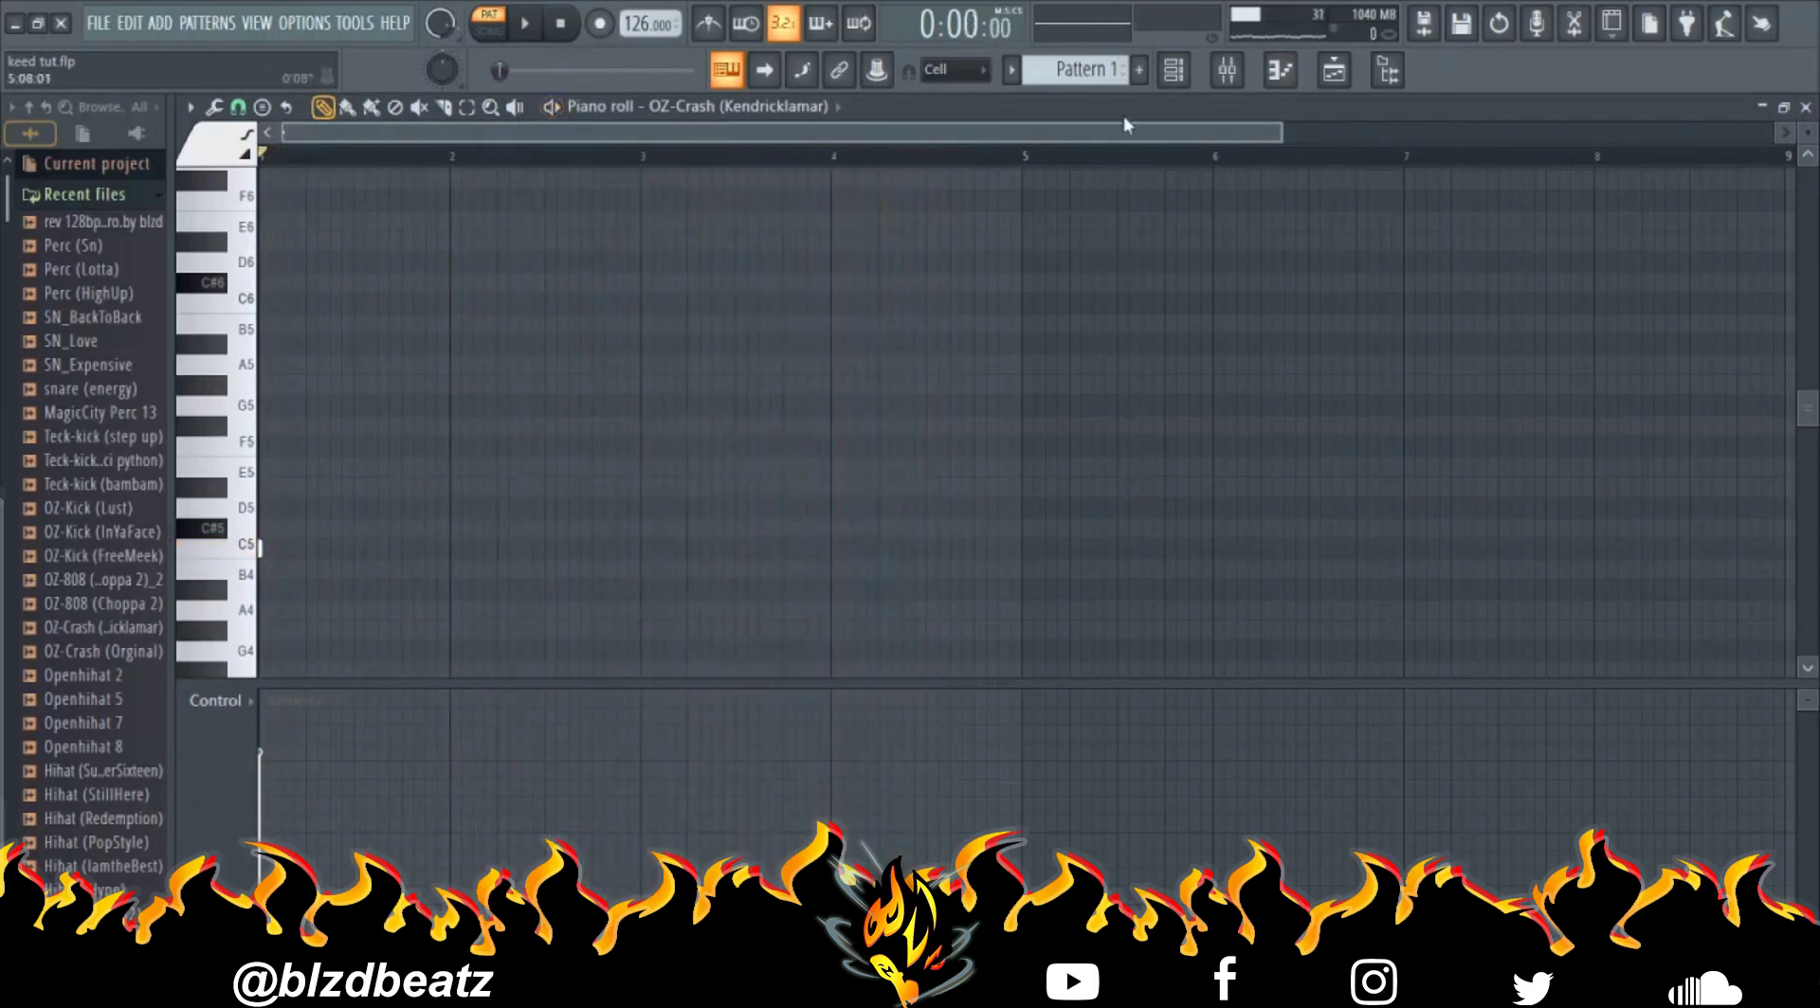
Activate the MagicCity Perc 13 channel and play its pattern from the piano roll.
{"action": "left_click", "coordinate": [1178, 83]}
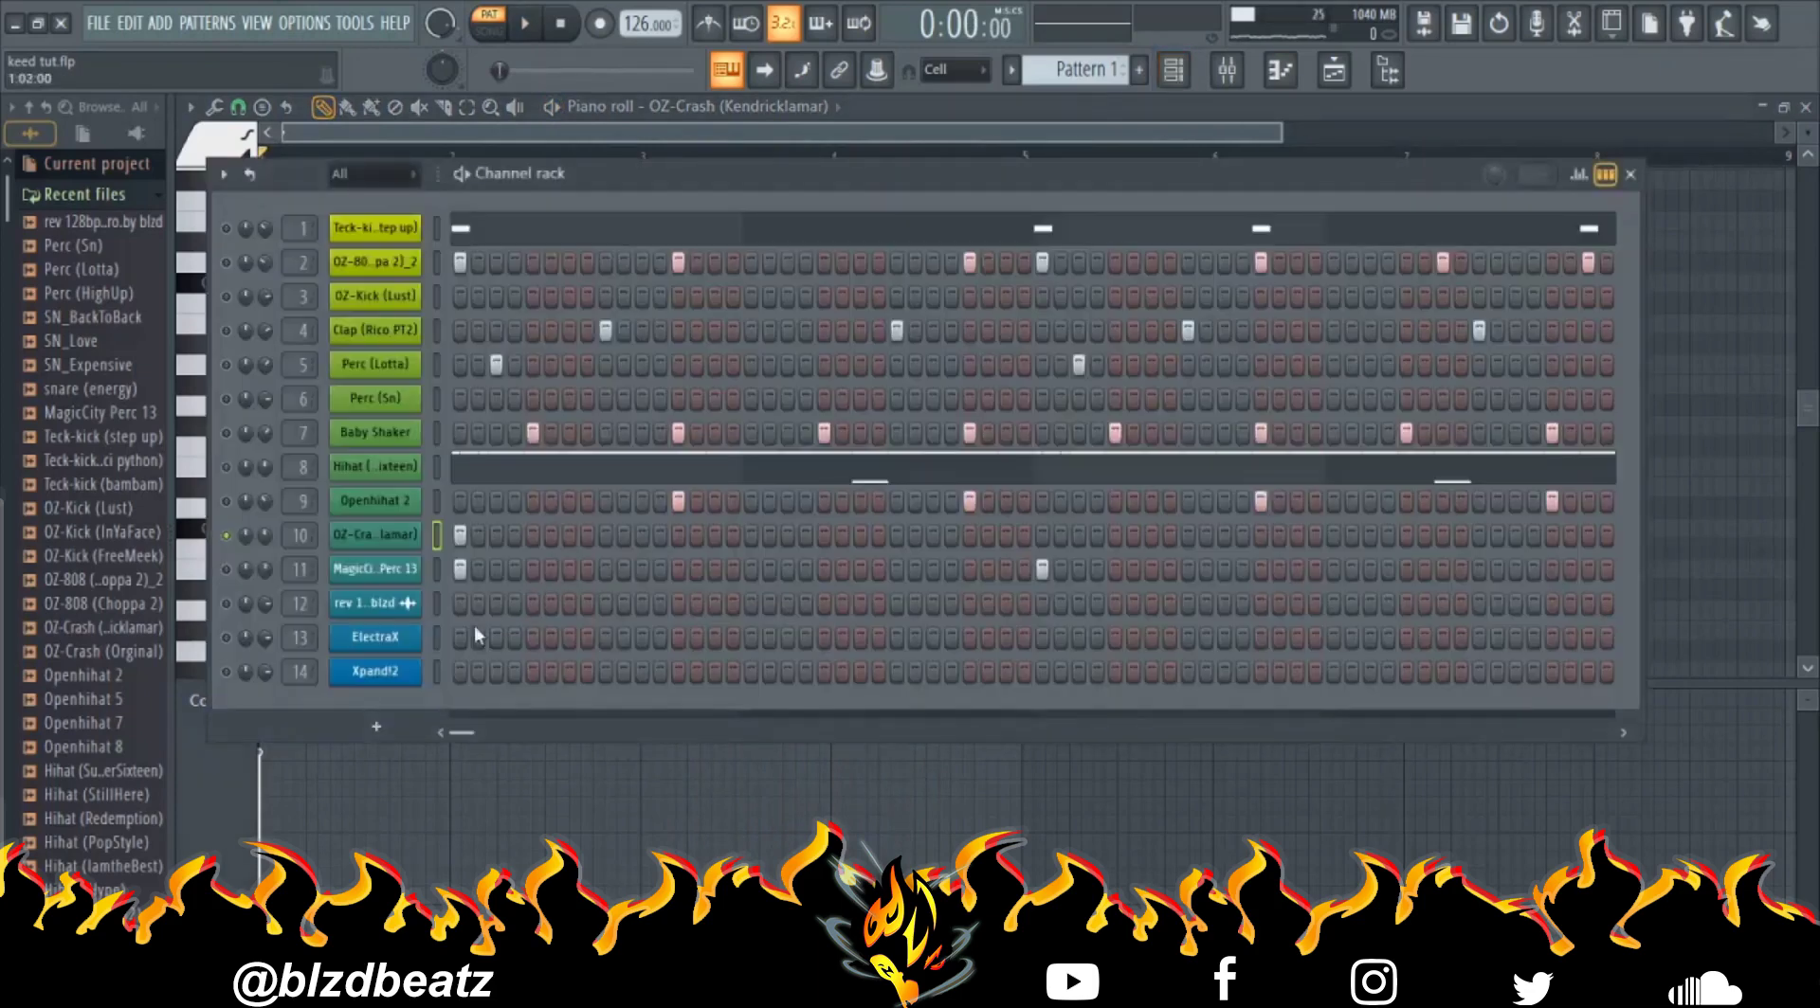
{"action": "right_click", "coordinate": [413, 569]}
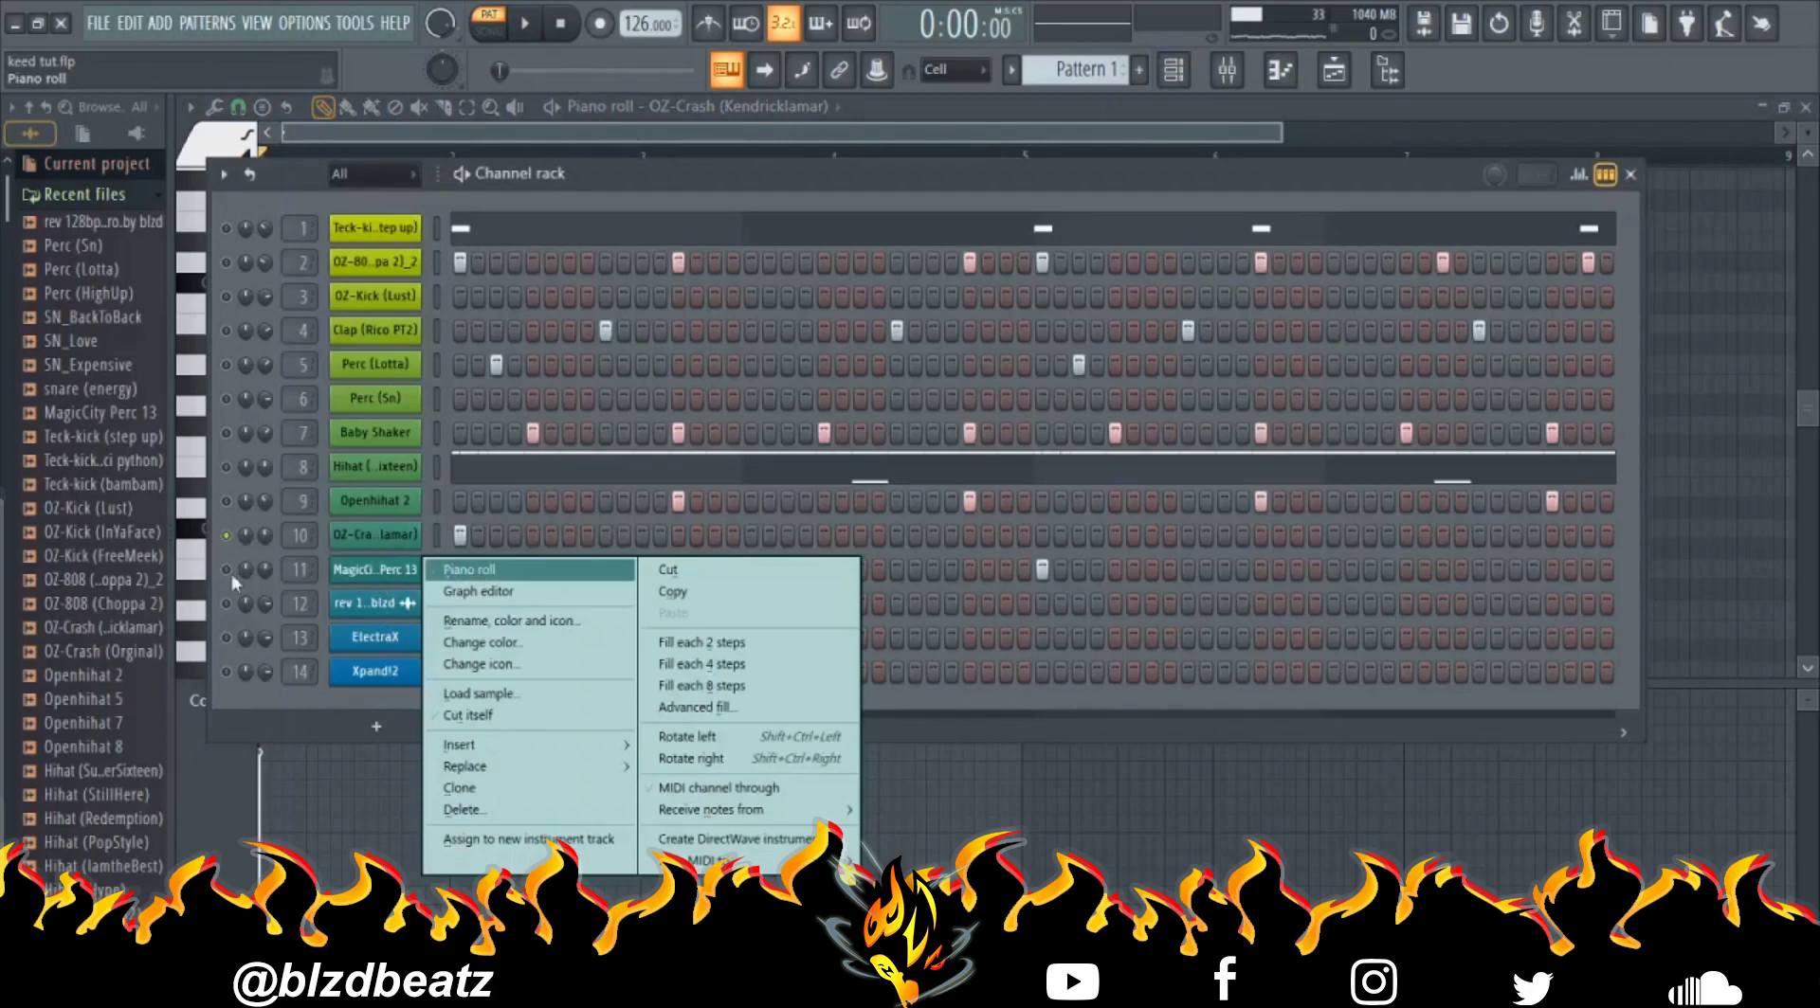
{"action": "left_click", "coordinate": [232, 576]}
{"action": "right_click", "coordinate": [370, 571]}
{"action": "left_click", "coordinate": [492, 577]}
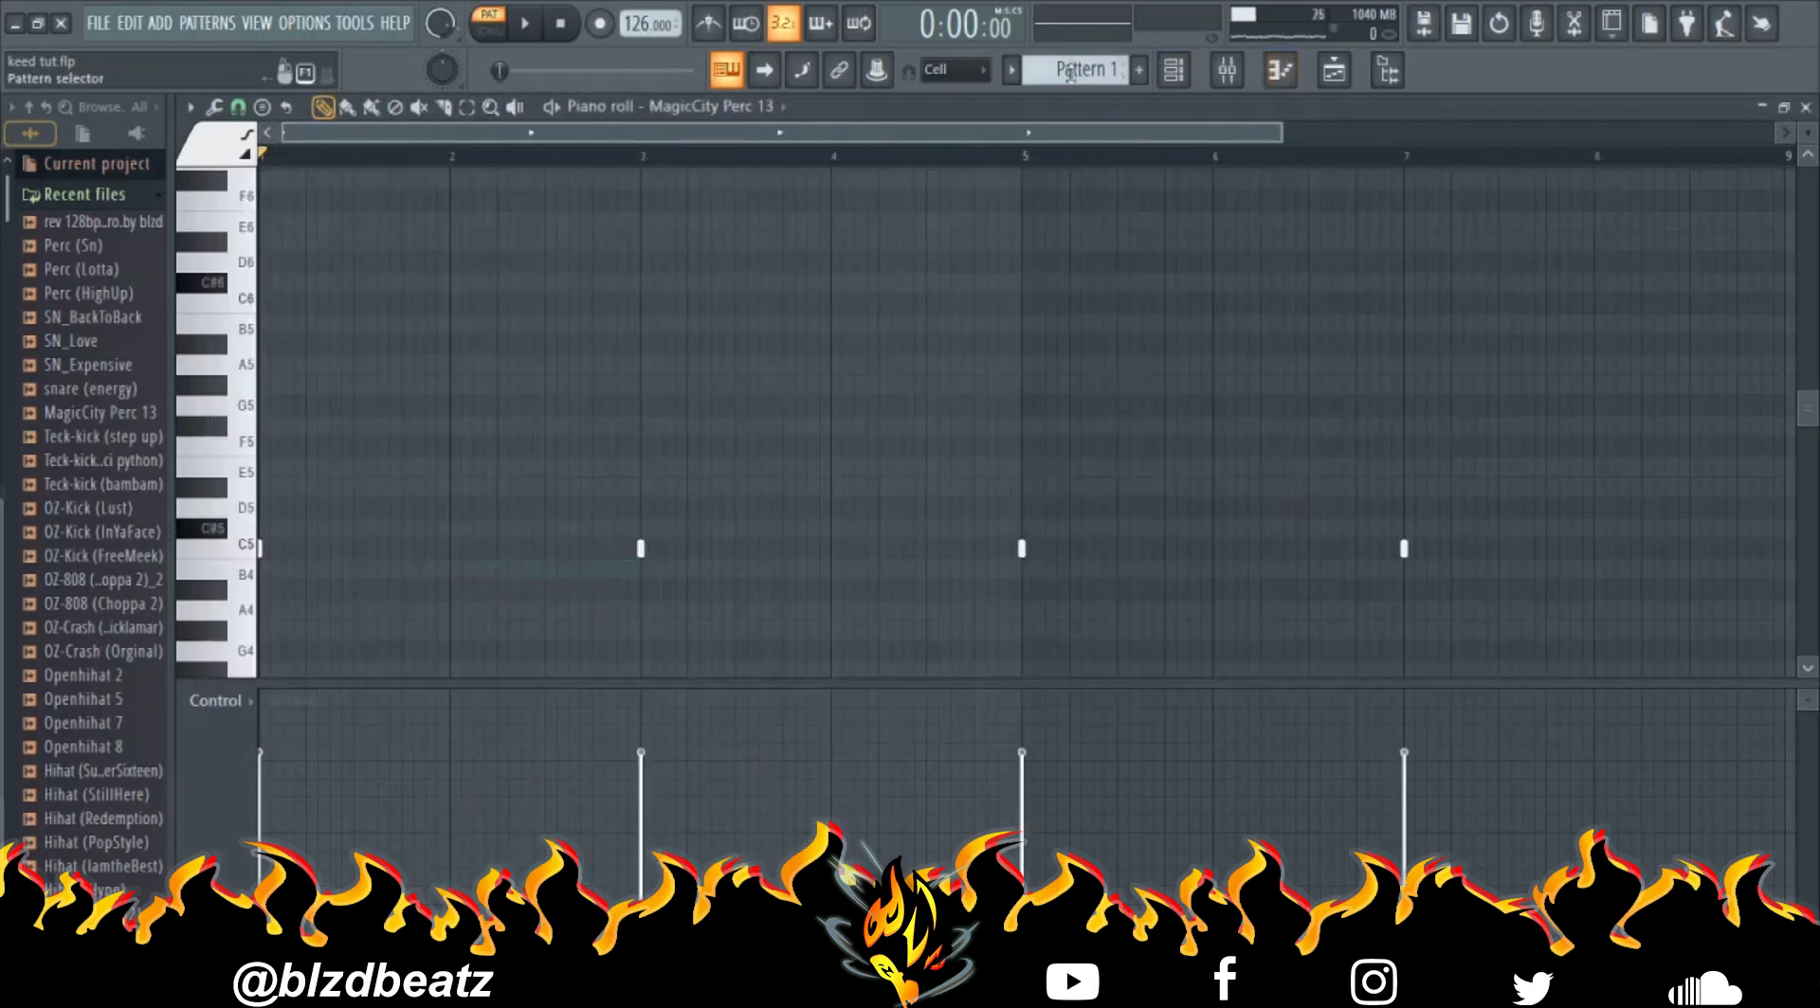
{"action": "left_click", "coordinate": [1172, 76]}
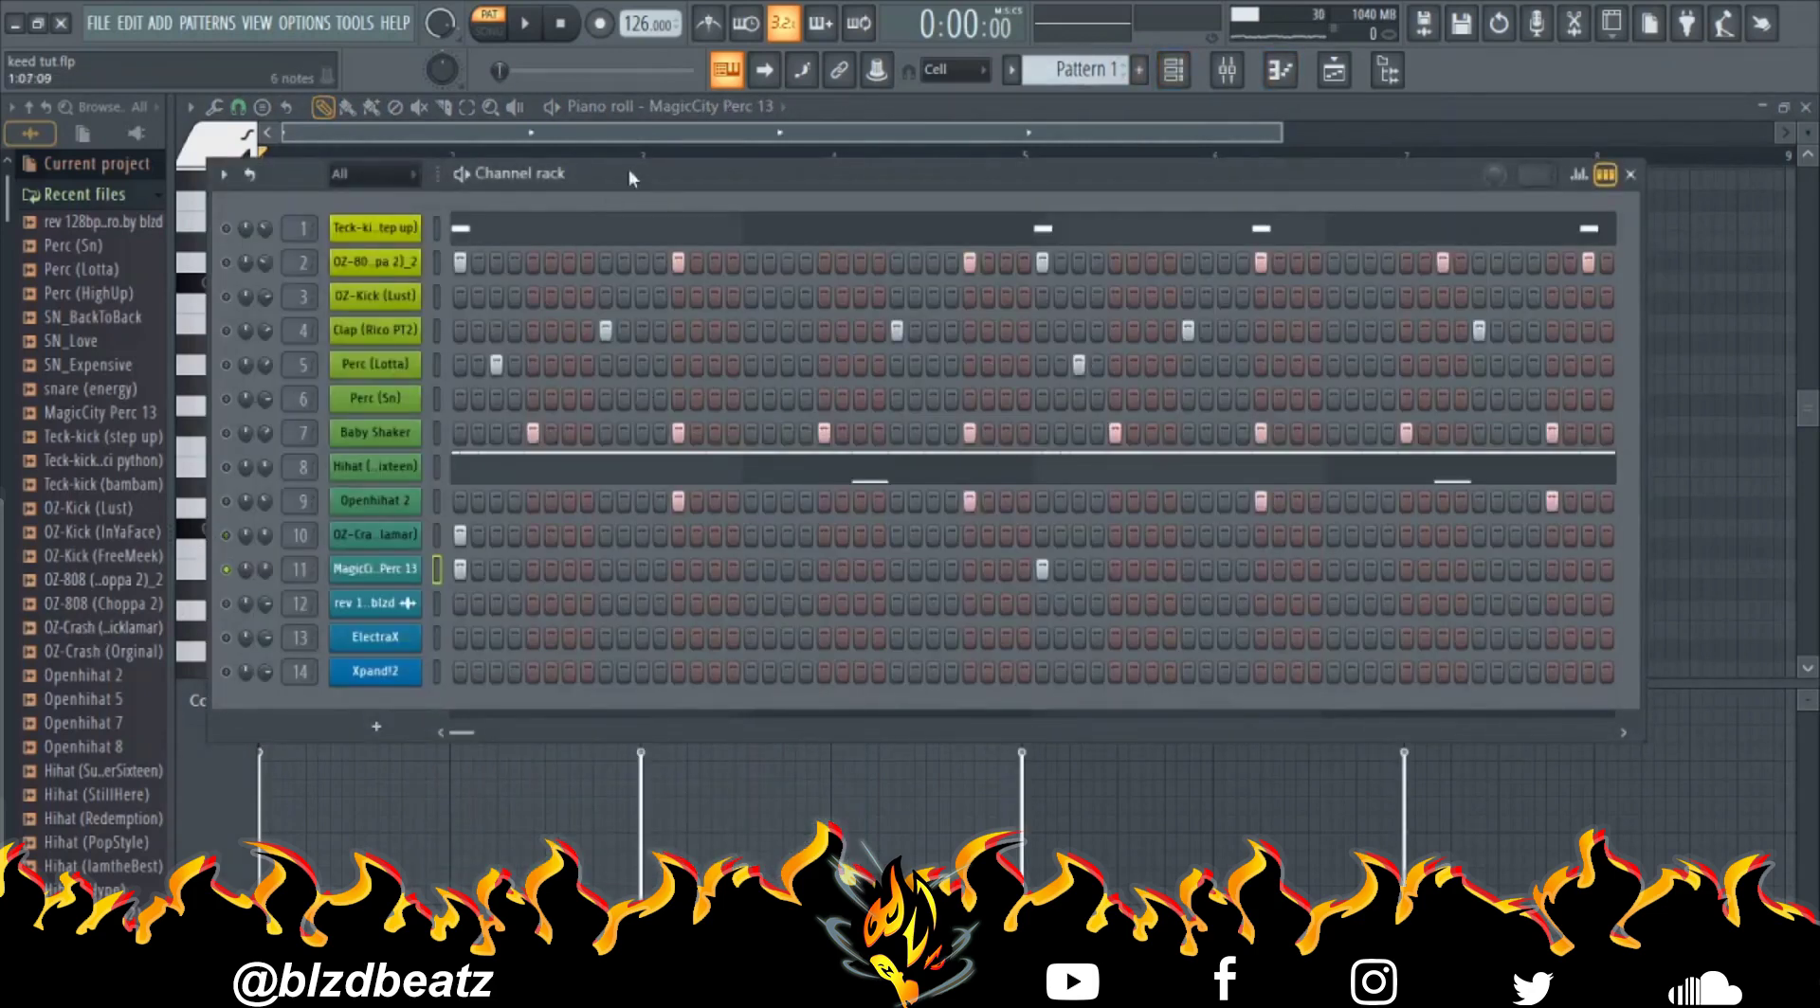
{"action": "left_click", "coordinate": [636, 128]}
{"action": "key", "text": "space"}
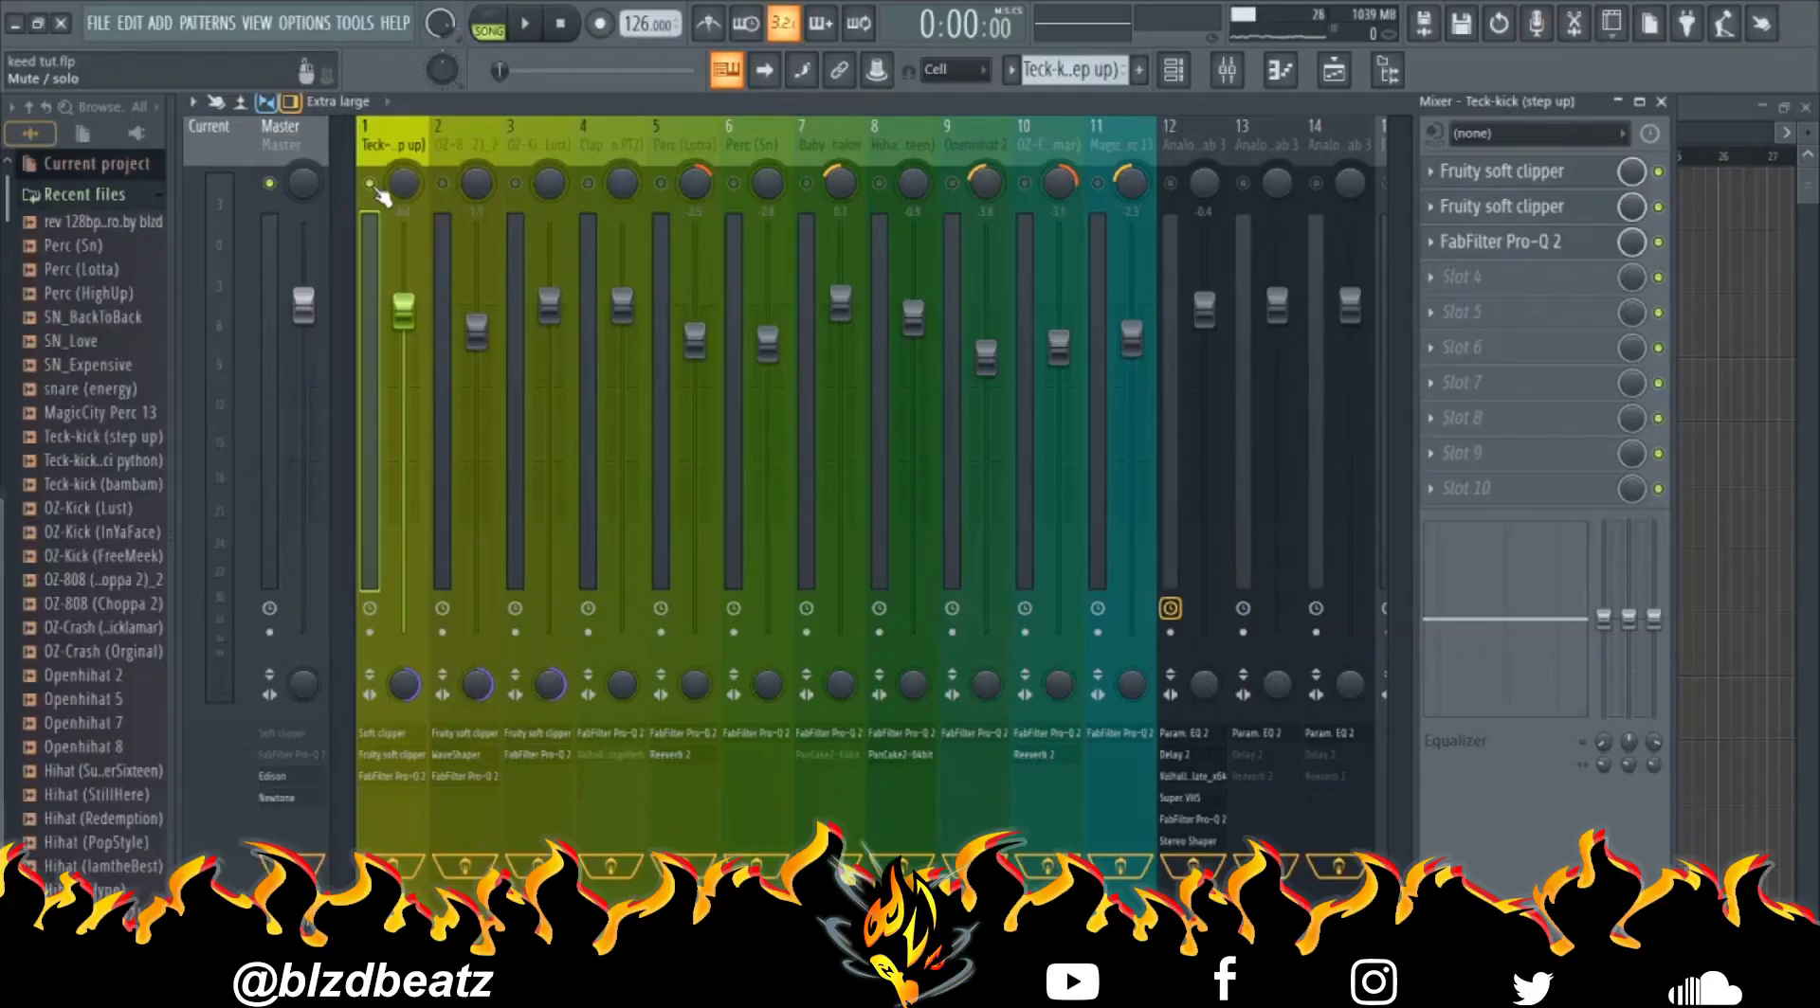
Play the song and inspect the two Fruity soft clippers and FabFilter Pro-Q 2 on the Teck-kick (step up) mixer track.
{"action": "key", "text": "space"}
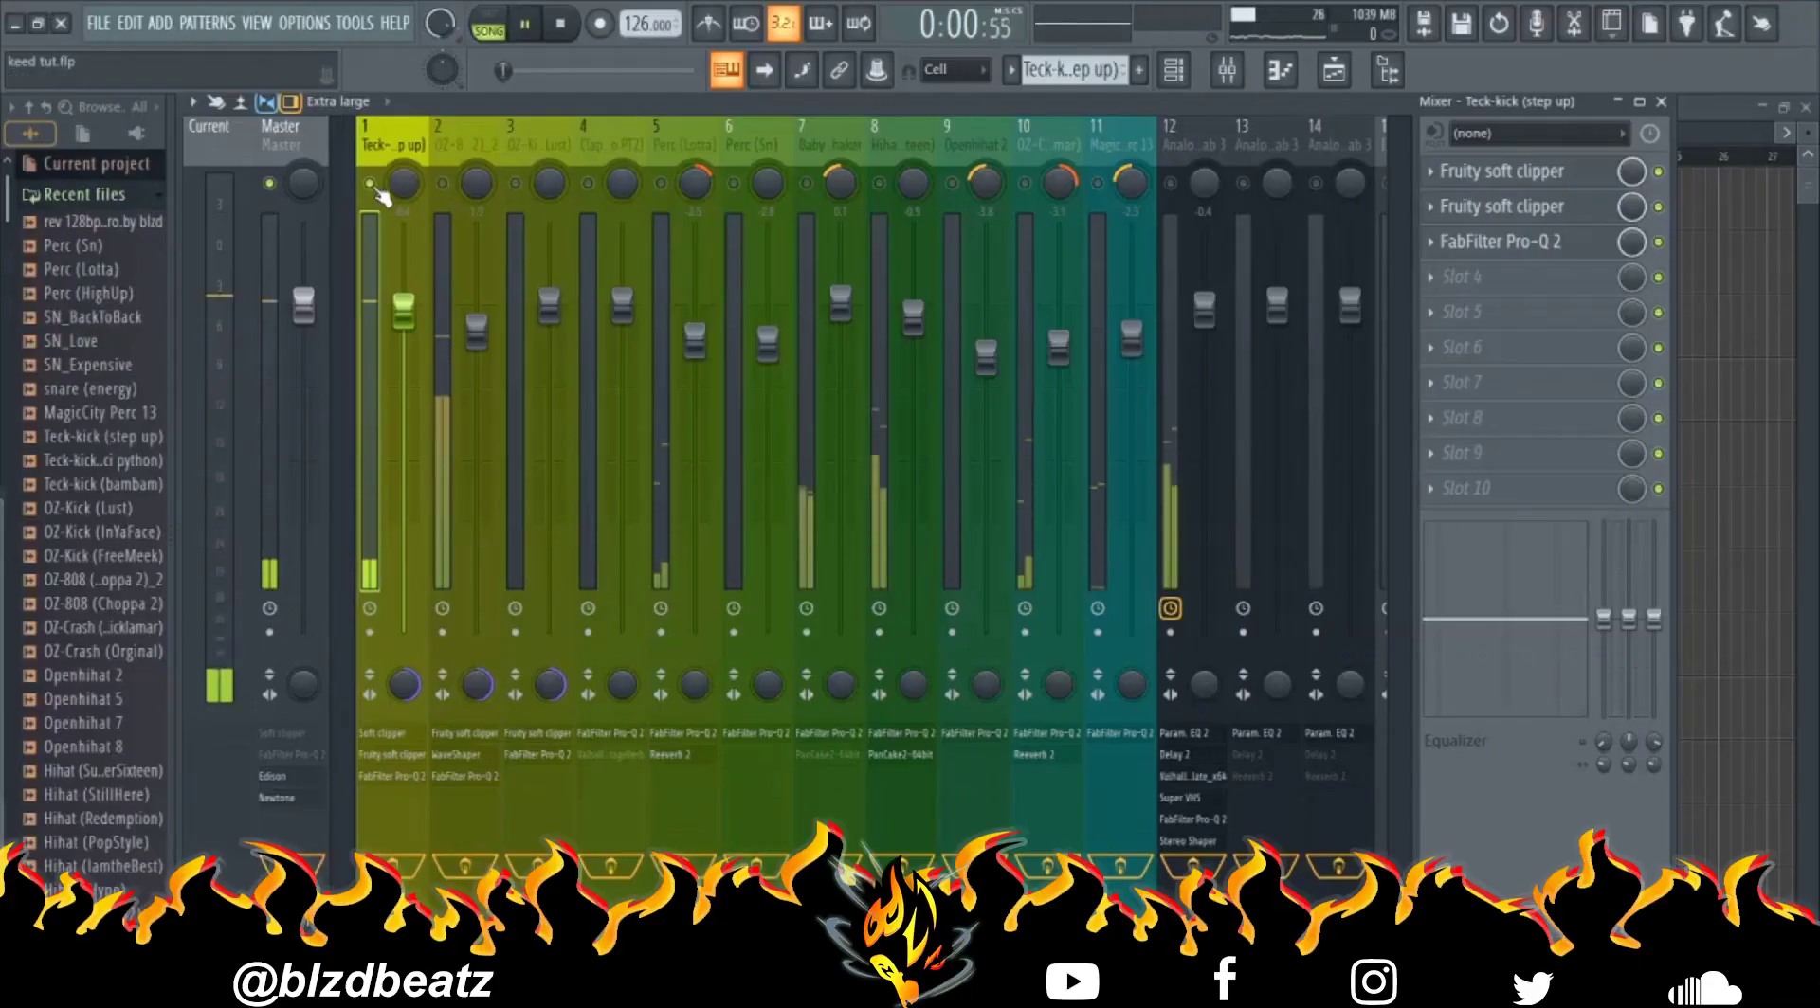
{"action": "left_click", "coordinate": [1537, 180]}
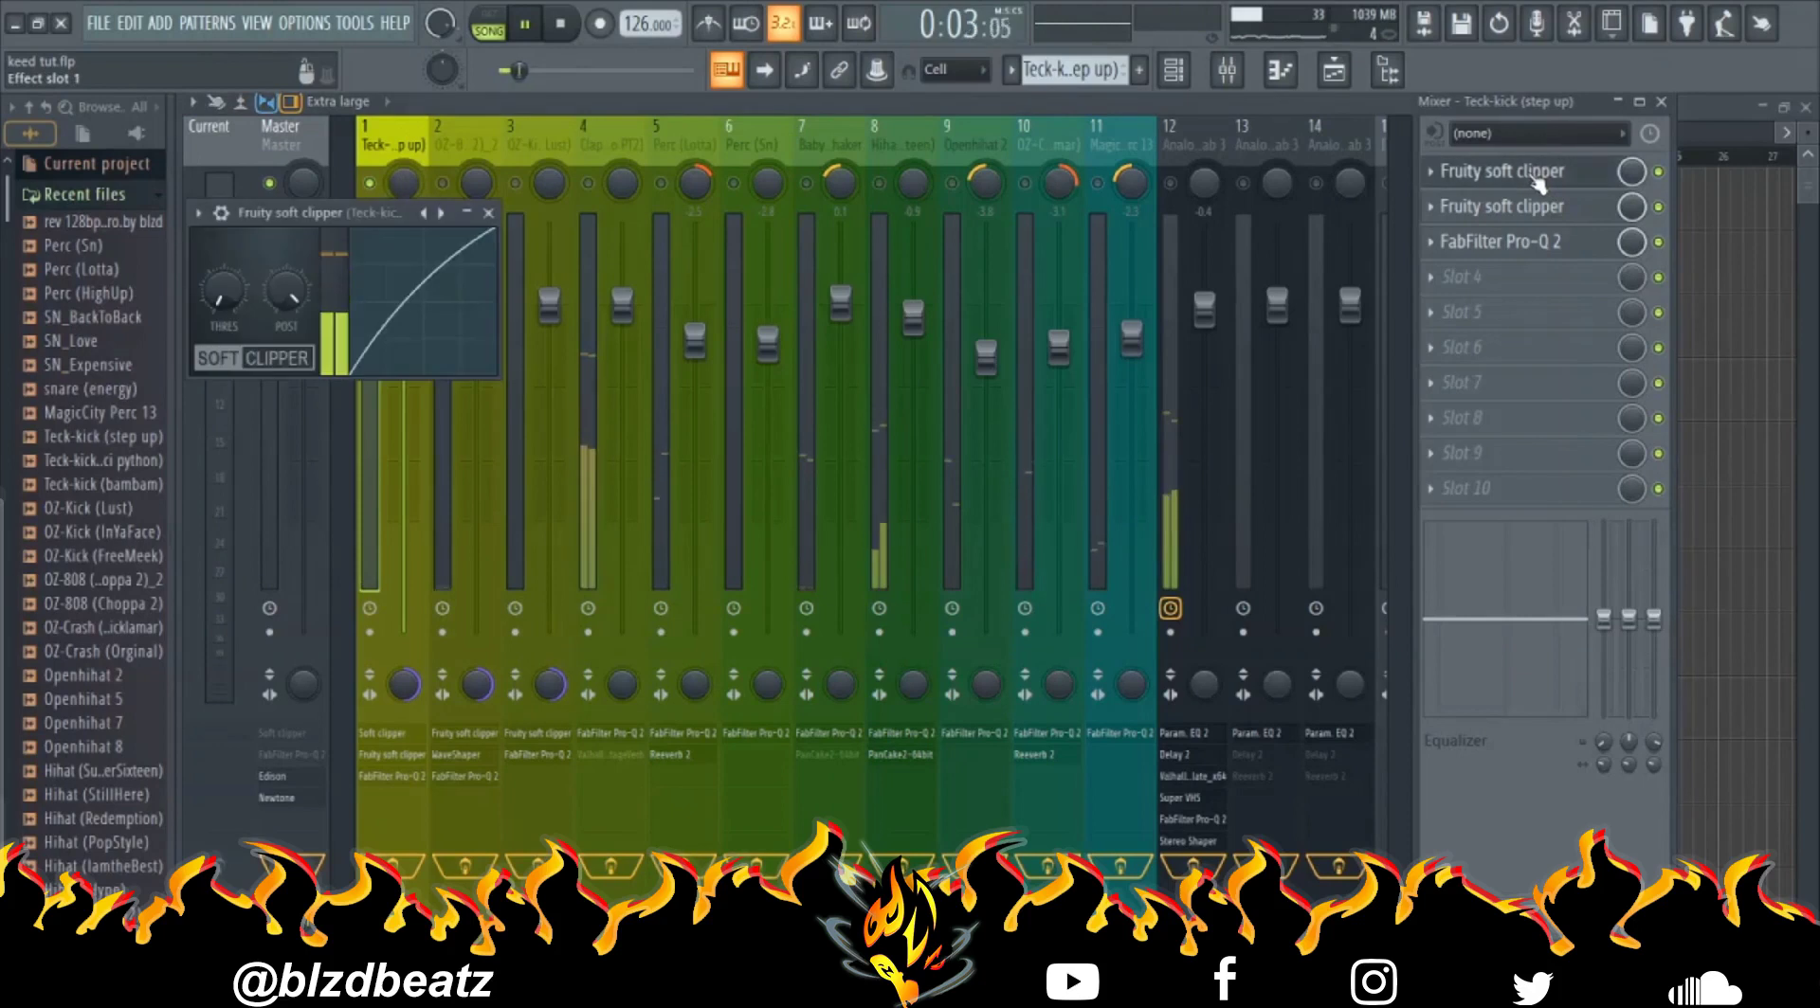
{"action": "left_click", "coordinate": [1488, 213]}
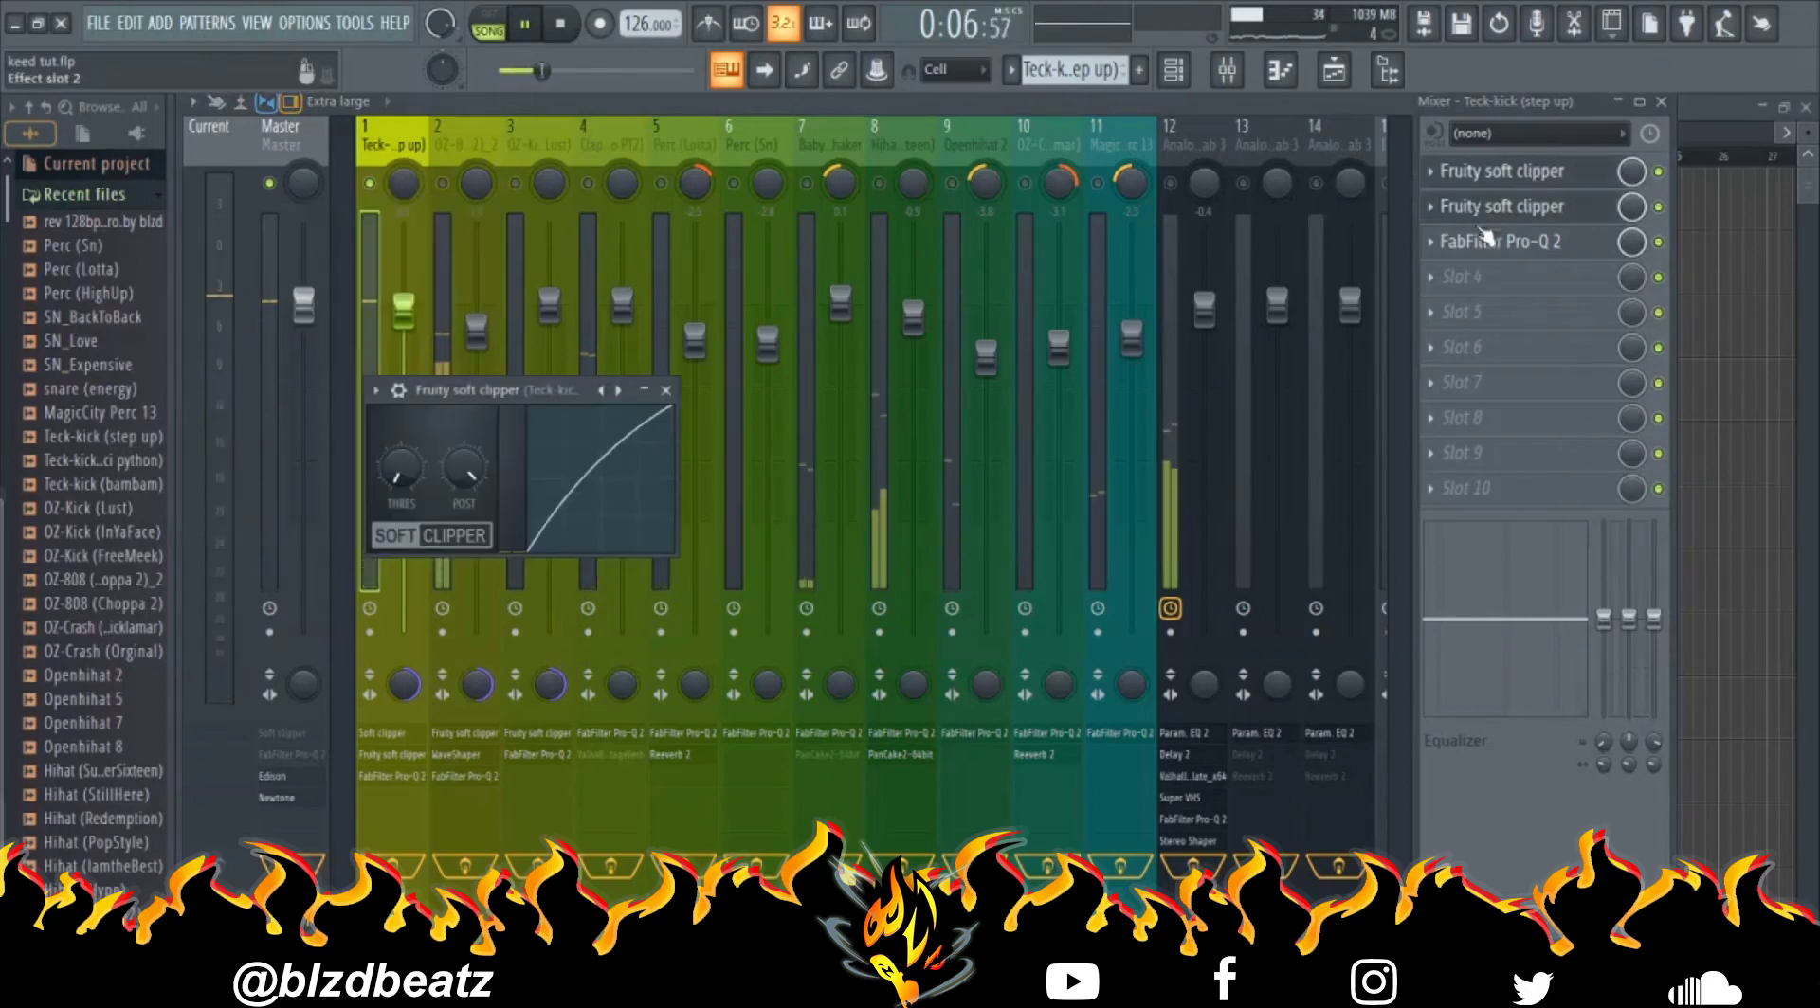
{"action": "left_click", "coordinate": [1489, 248]}
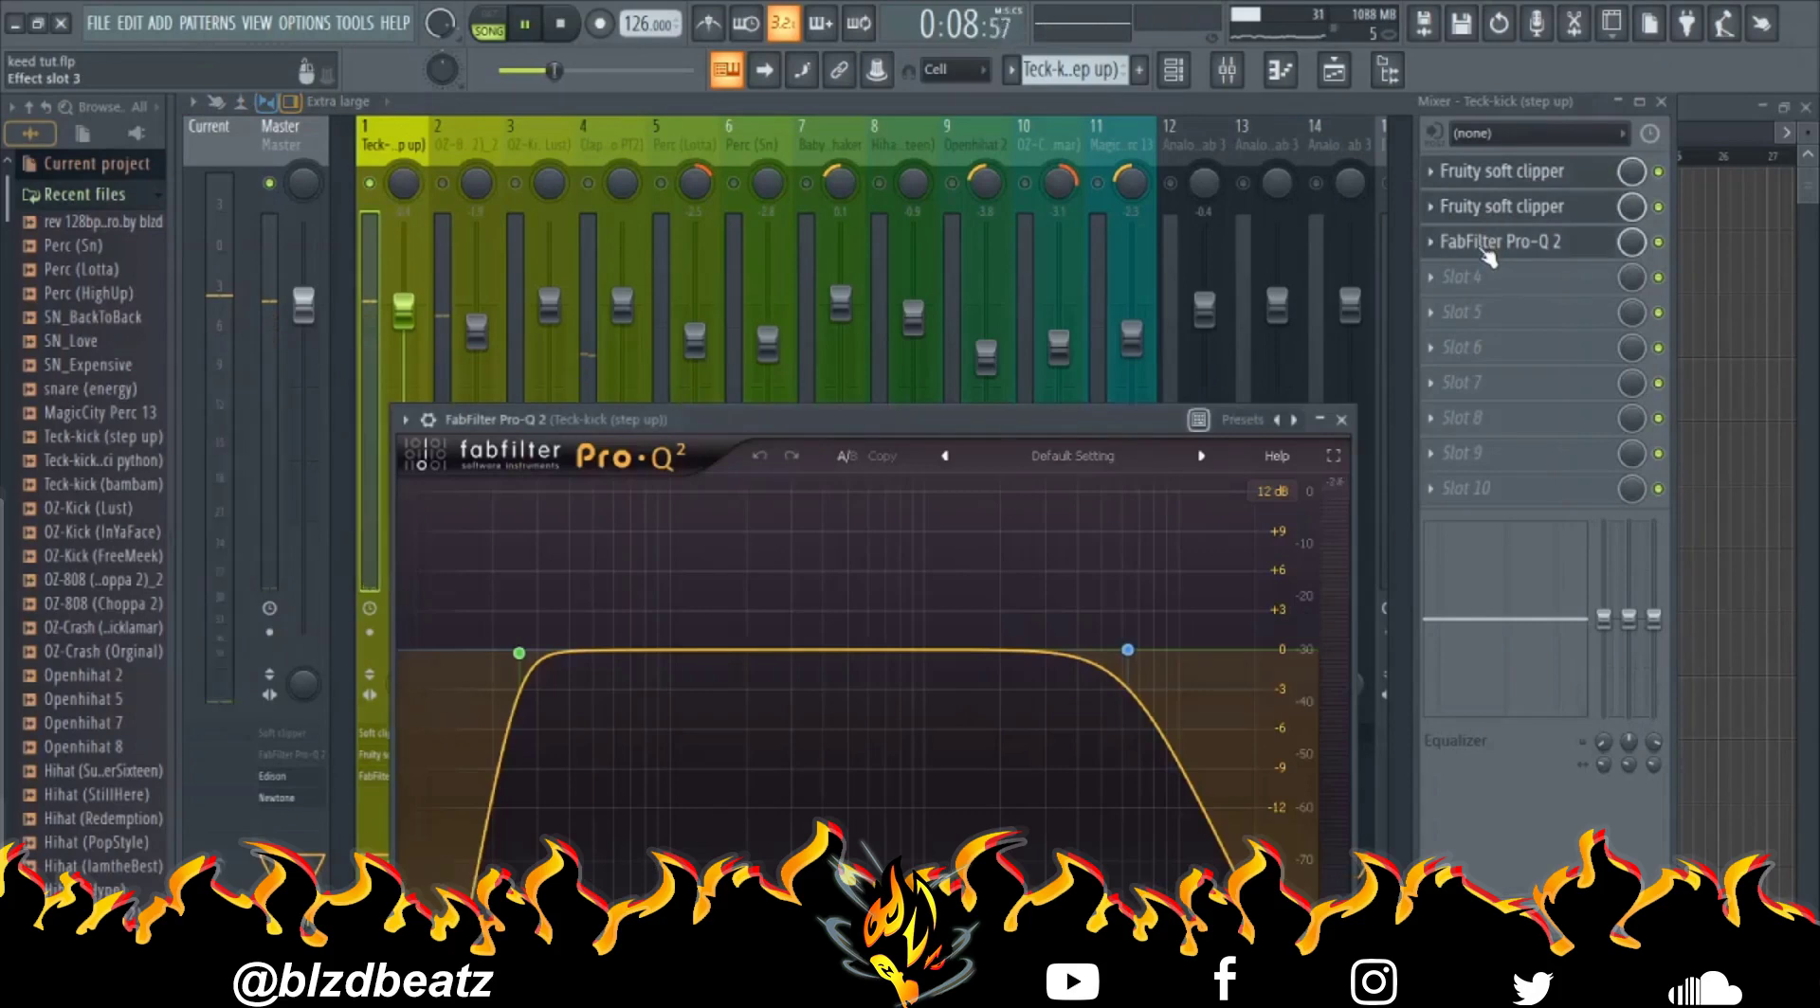
{"action": "left_click", "coordinate": [1341, 420]}
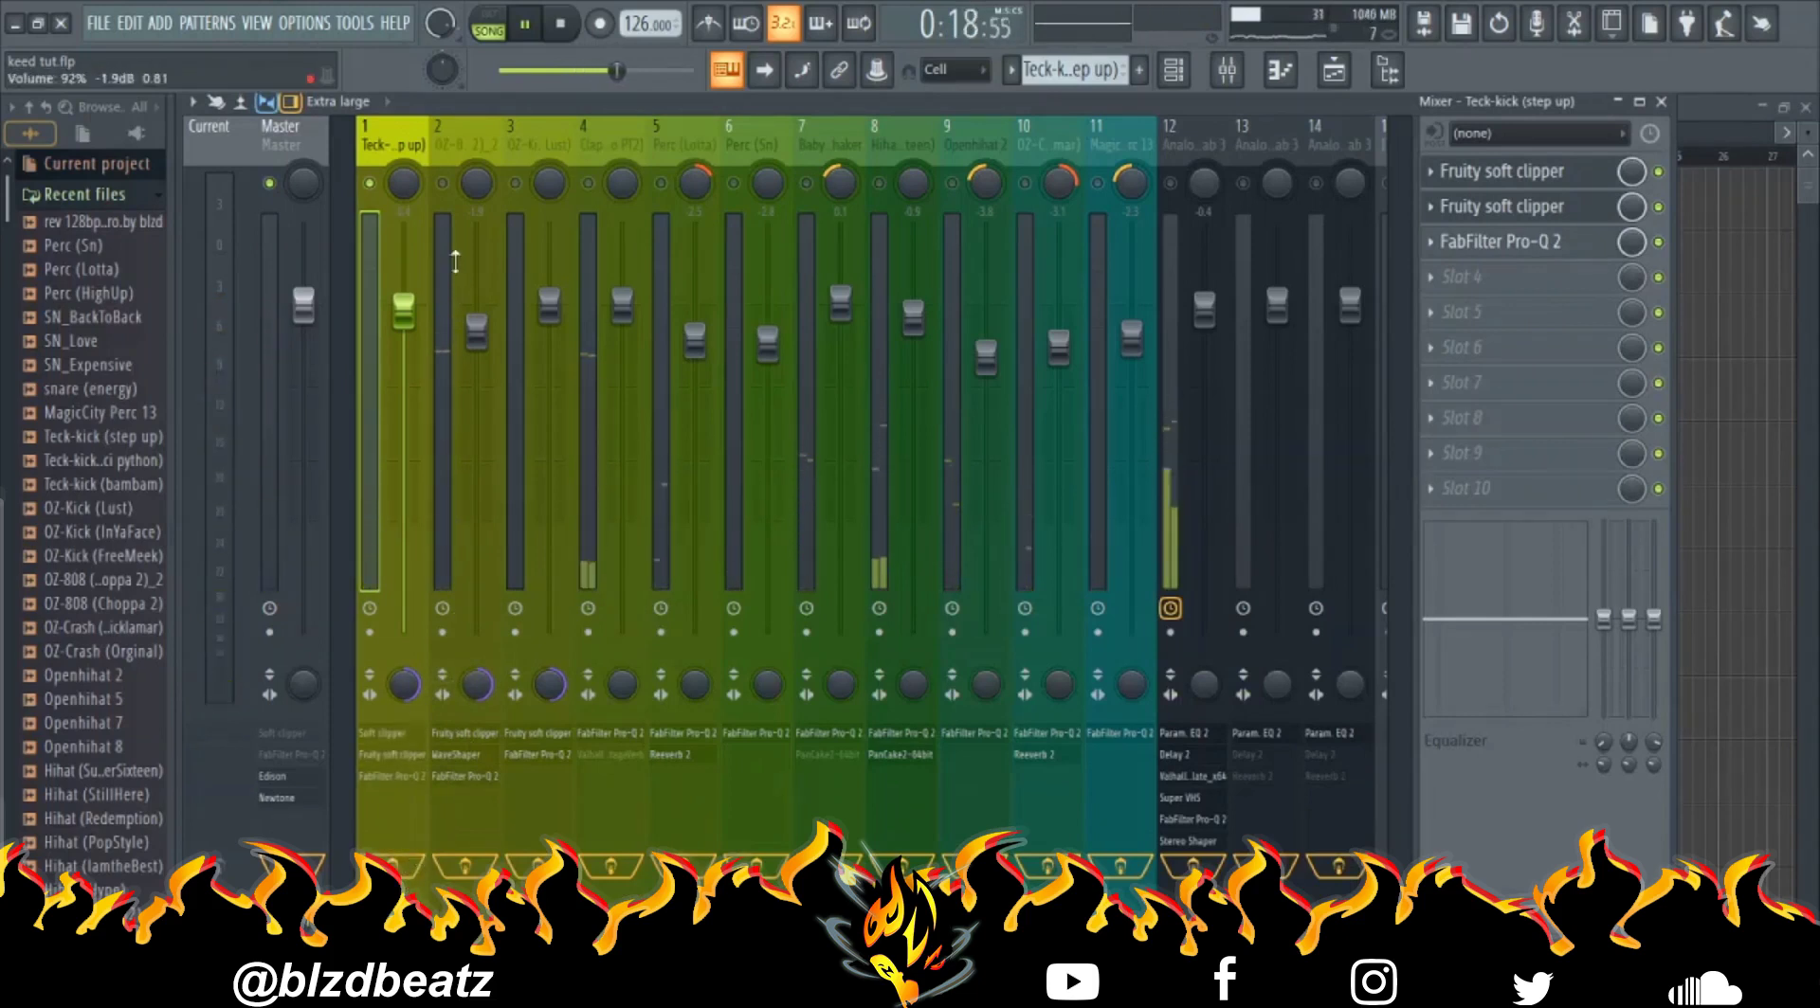
Solo the OZ-808 (Choppa 2)_2 mixer track and inspect its Fruity soft clipper.
{"action": "left_click", "coordinate": [450, 194]}
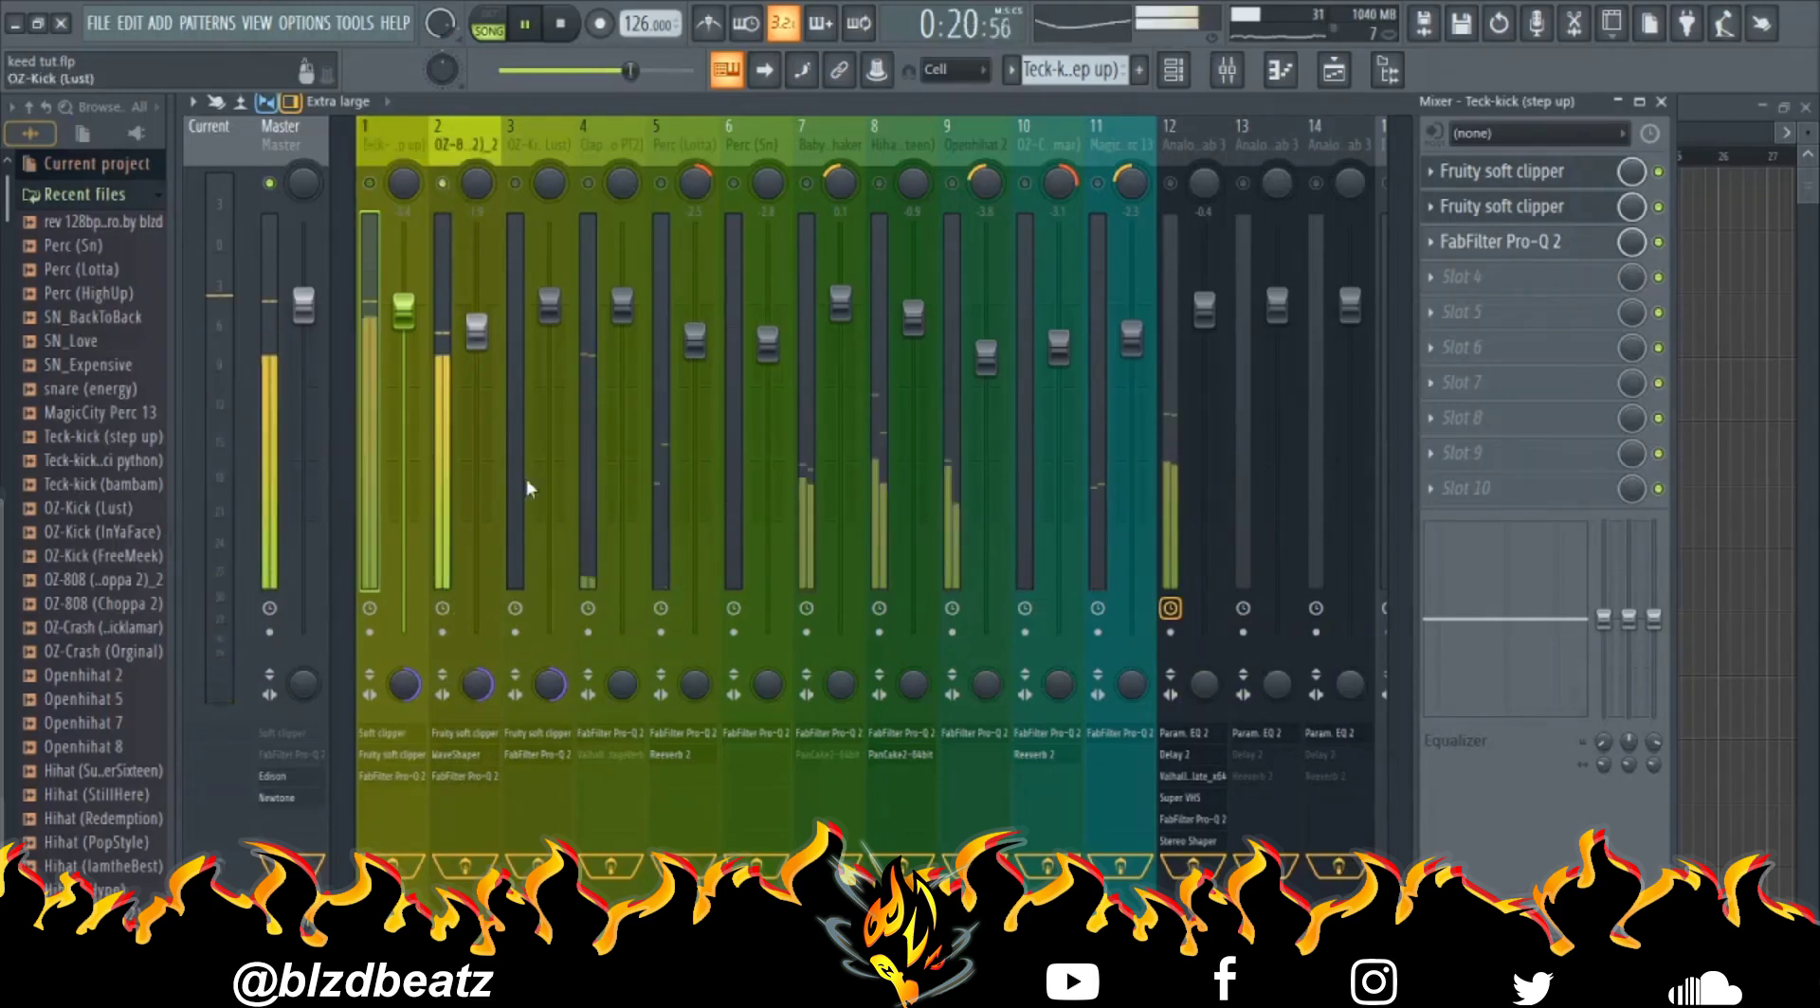
{"action": "left_click", "coordinate": [452, 144]}
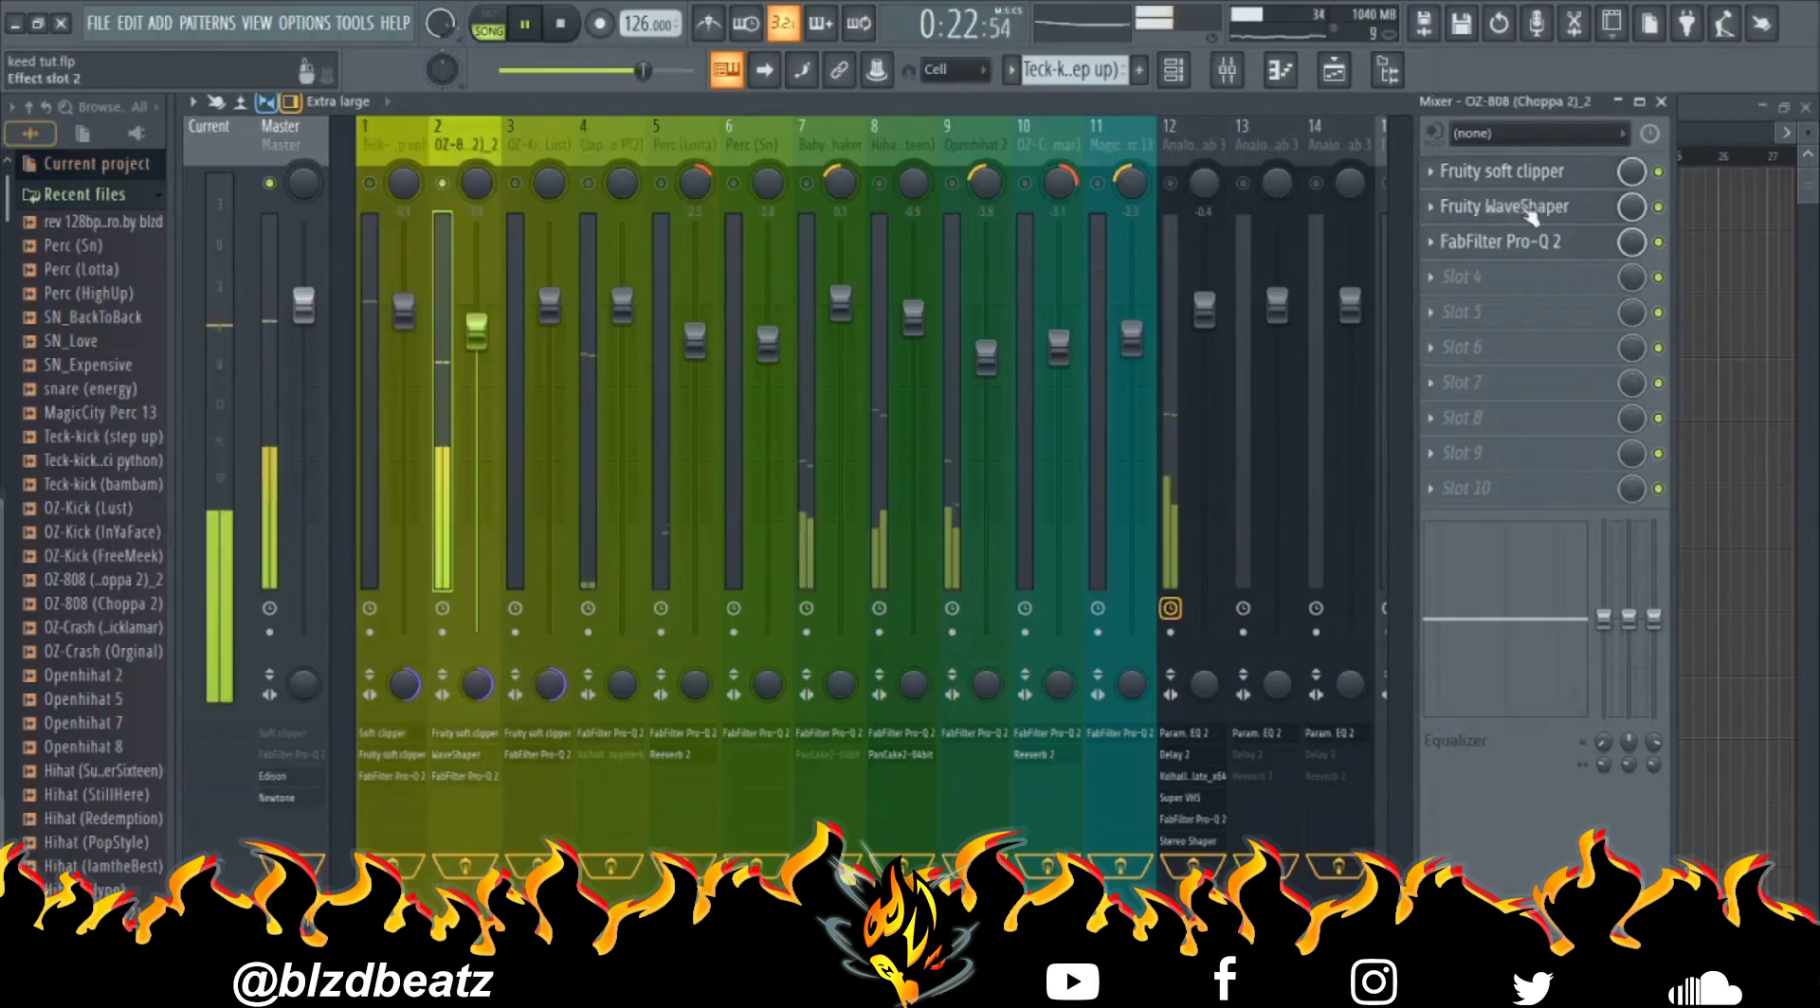
{"action": "left_click", "coordinate": [1497, 172]}
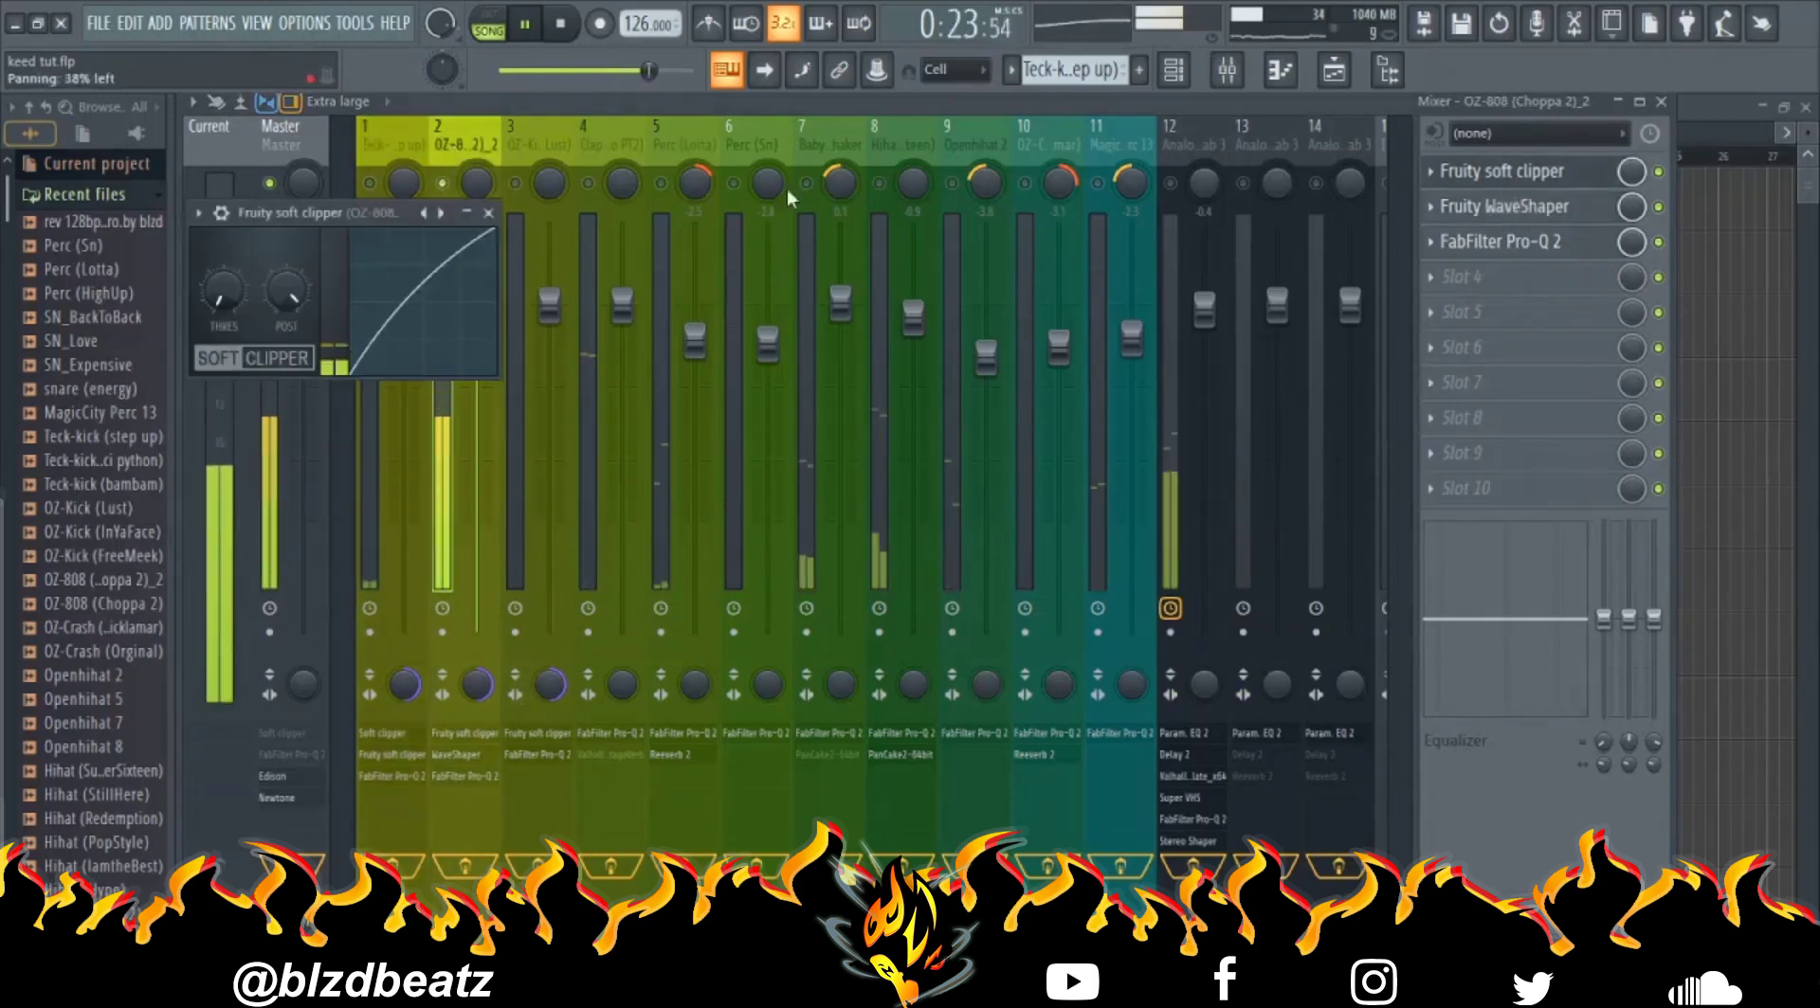
{"action": "left_click", "coordinate": [489, 212]}
Inspect the Fruity WaveShaper curve and the FabFilter Pro-Q 2 settings on the OZ-808 mixer track.
{"action": "left_click", "coordinate": [1554, 206]}
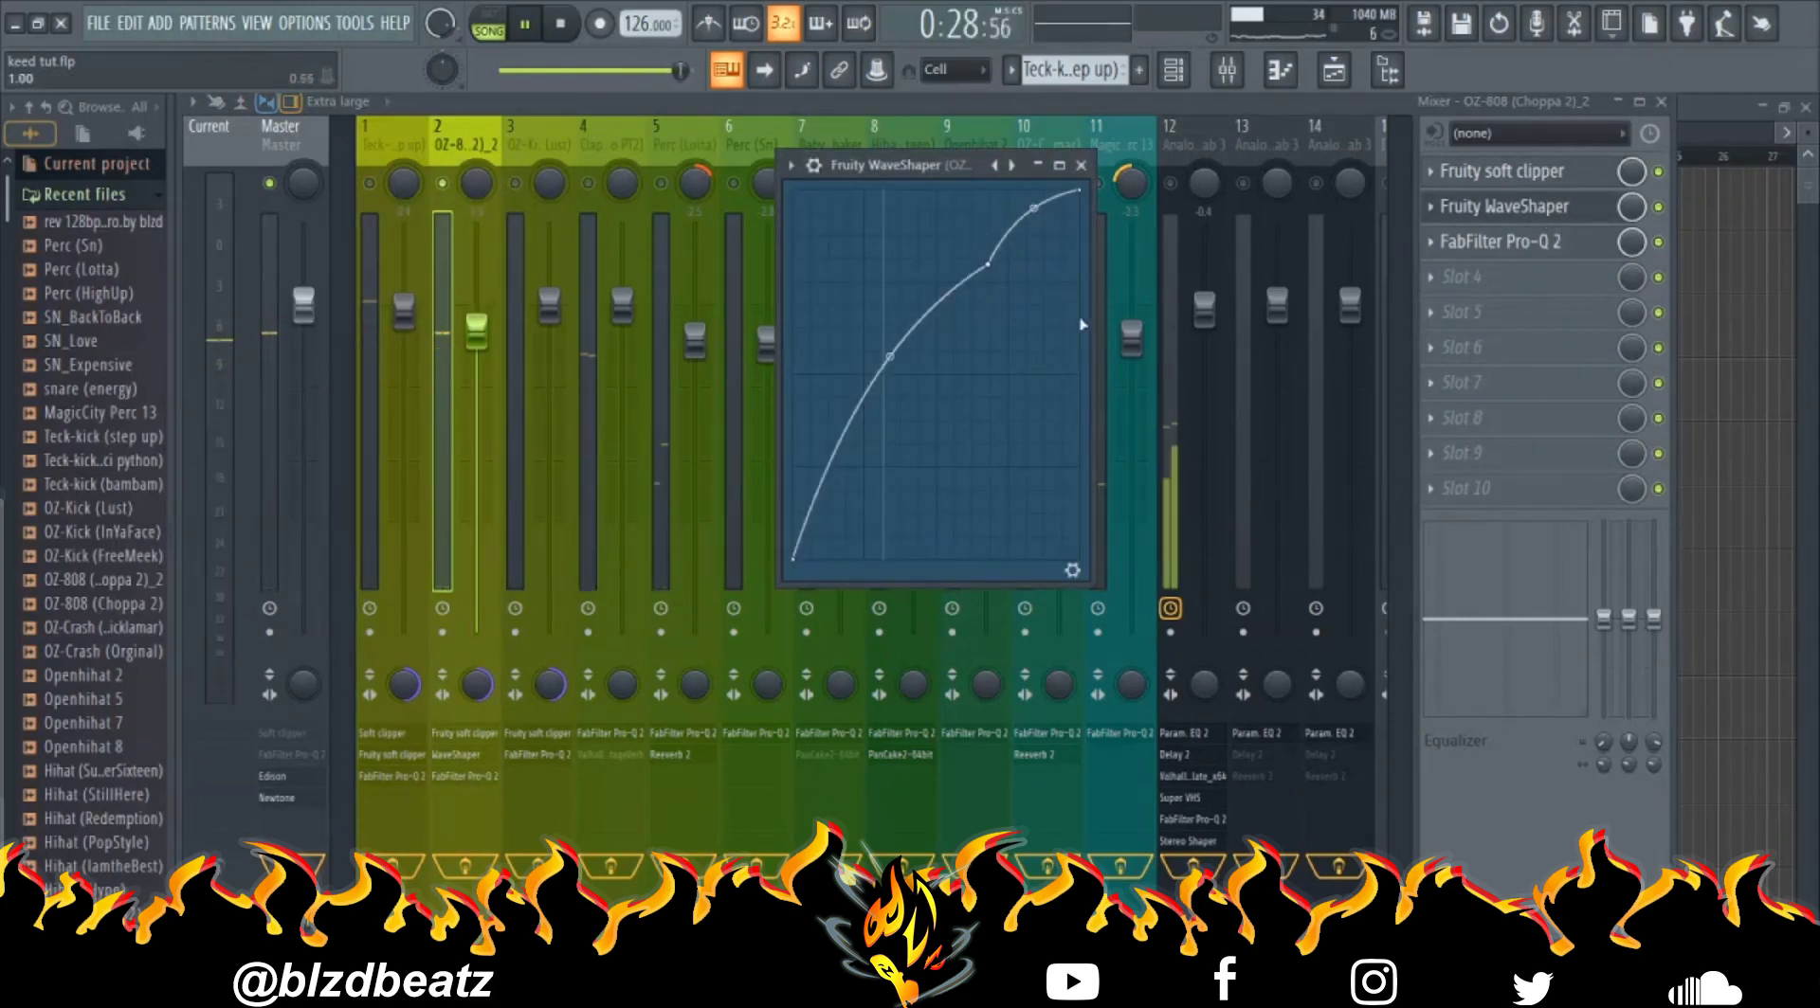
{"action": "left_click", "coordinate": [1080, 165]}
{"action": "left_click", "coordinate": [1562, 248]}
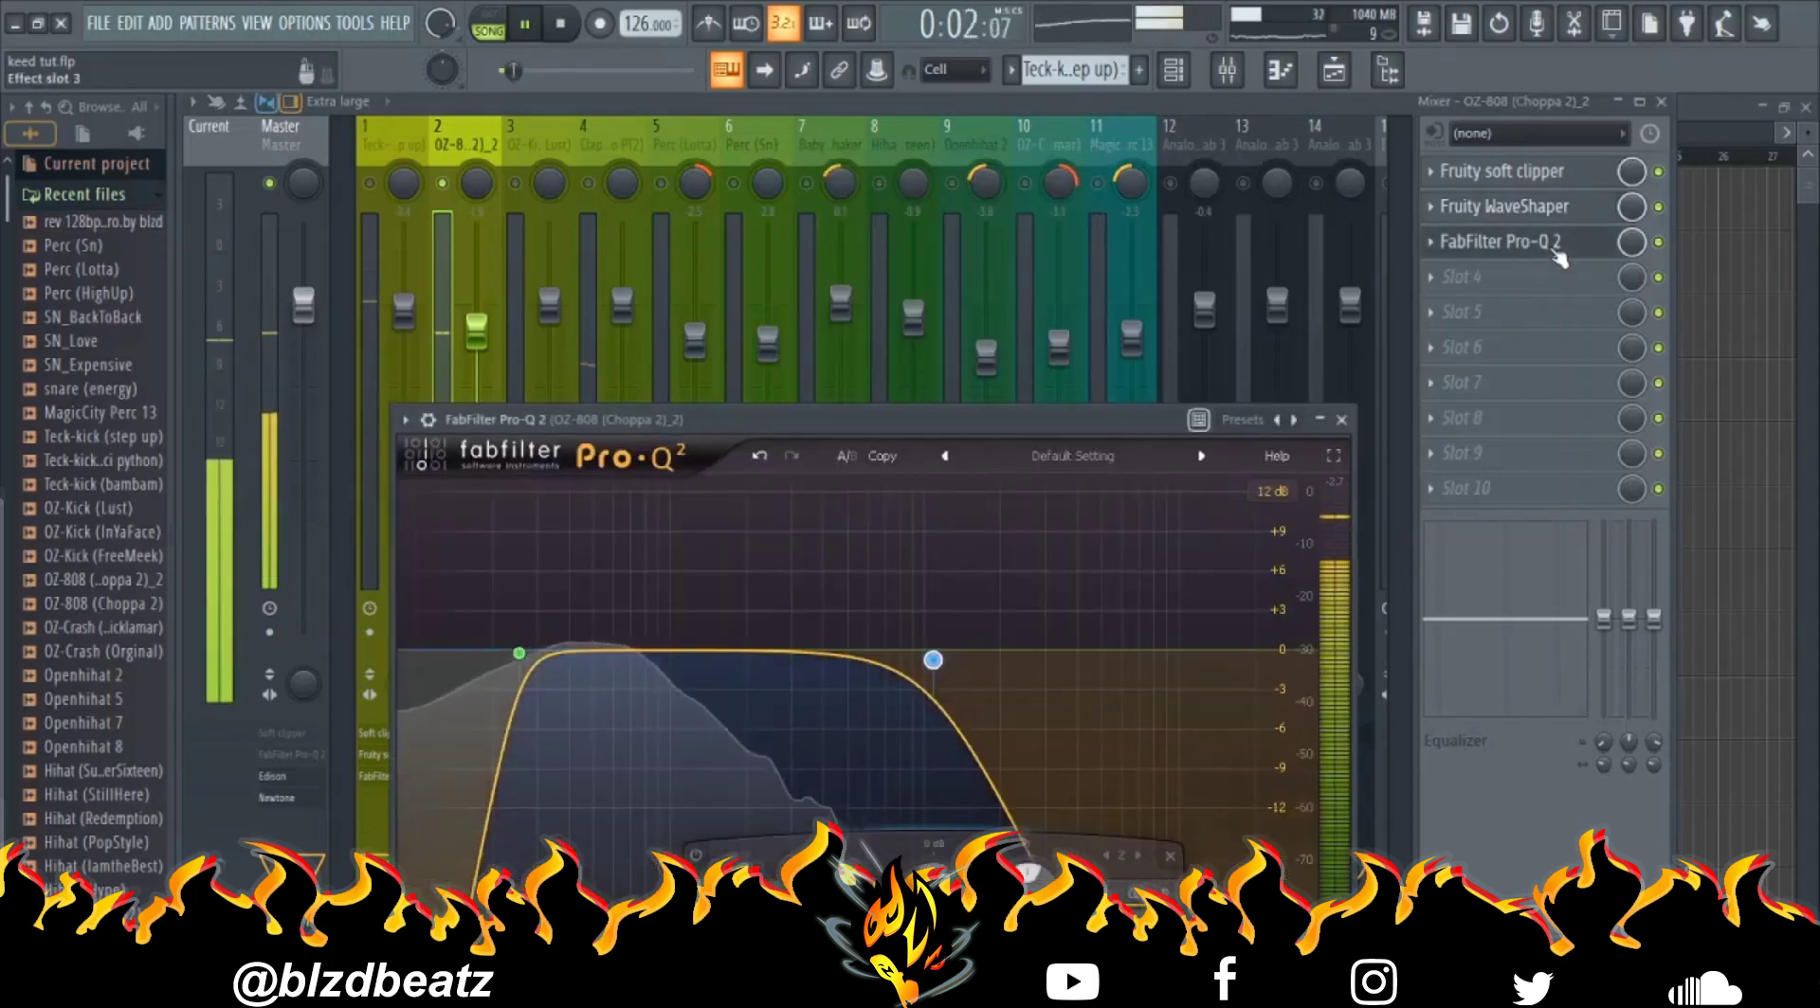
{"action": "left_click", "coordinate": [1344, 422]}
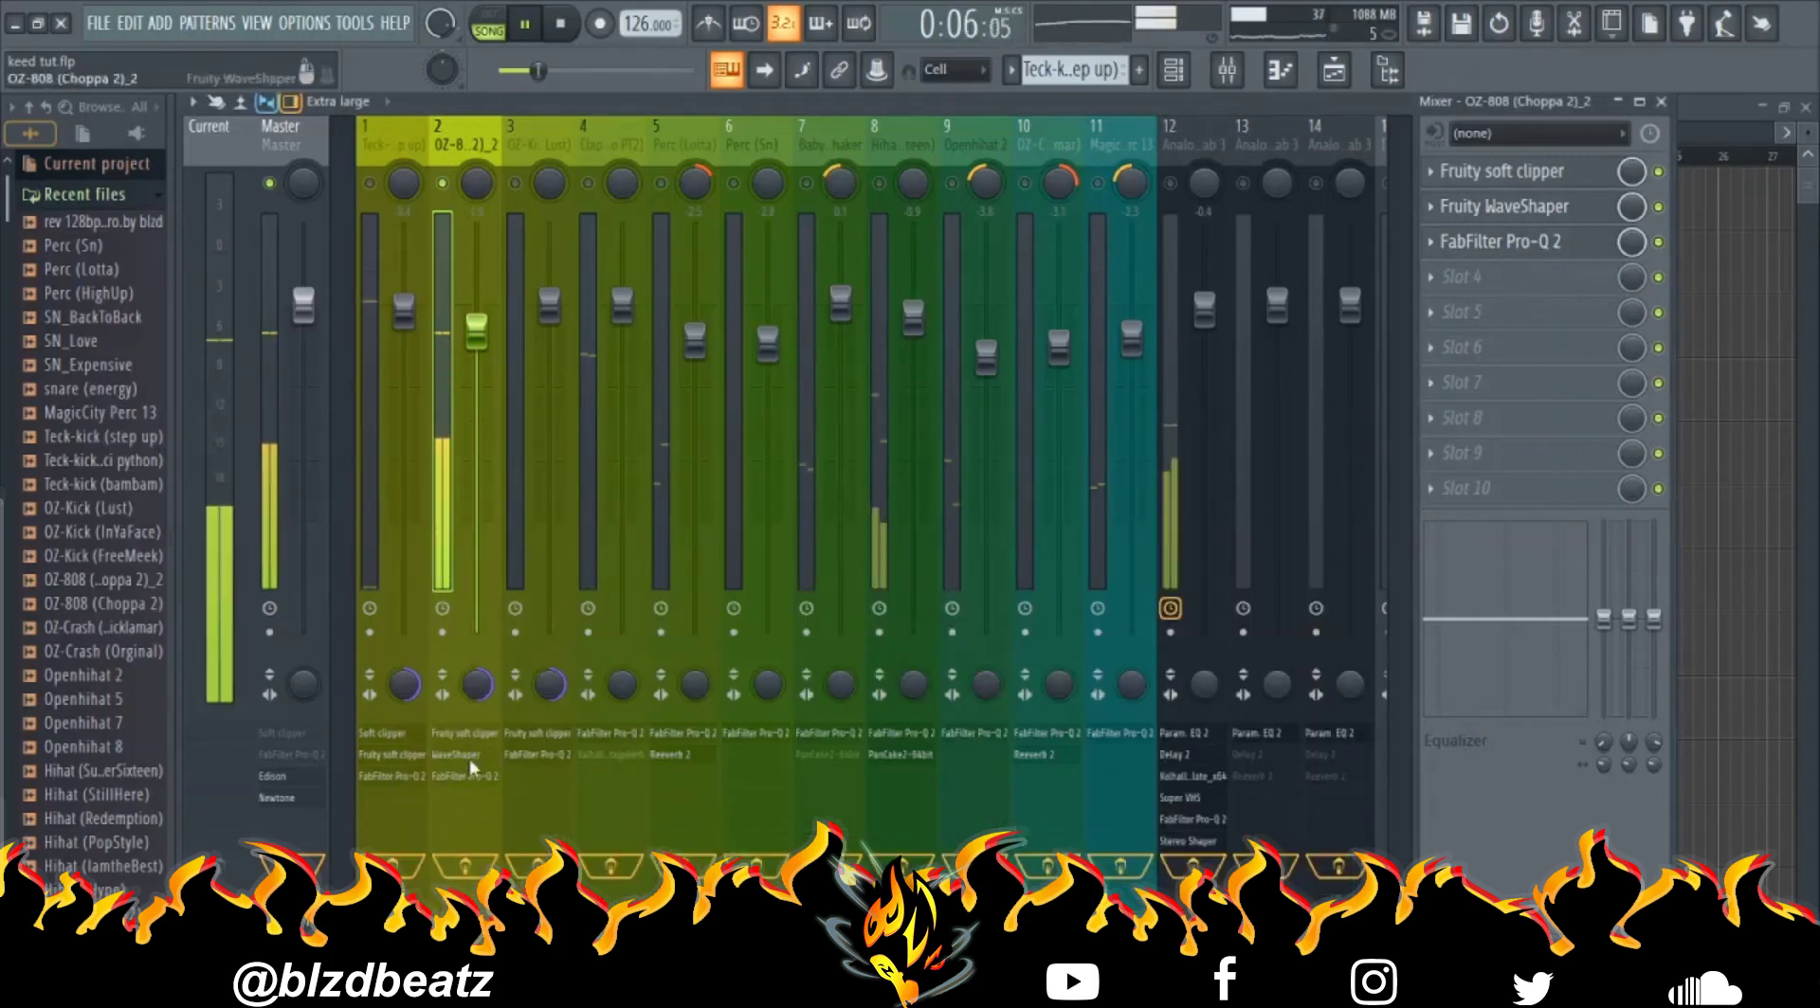
{"action": "left_click", "coordinate": [465, 864]}
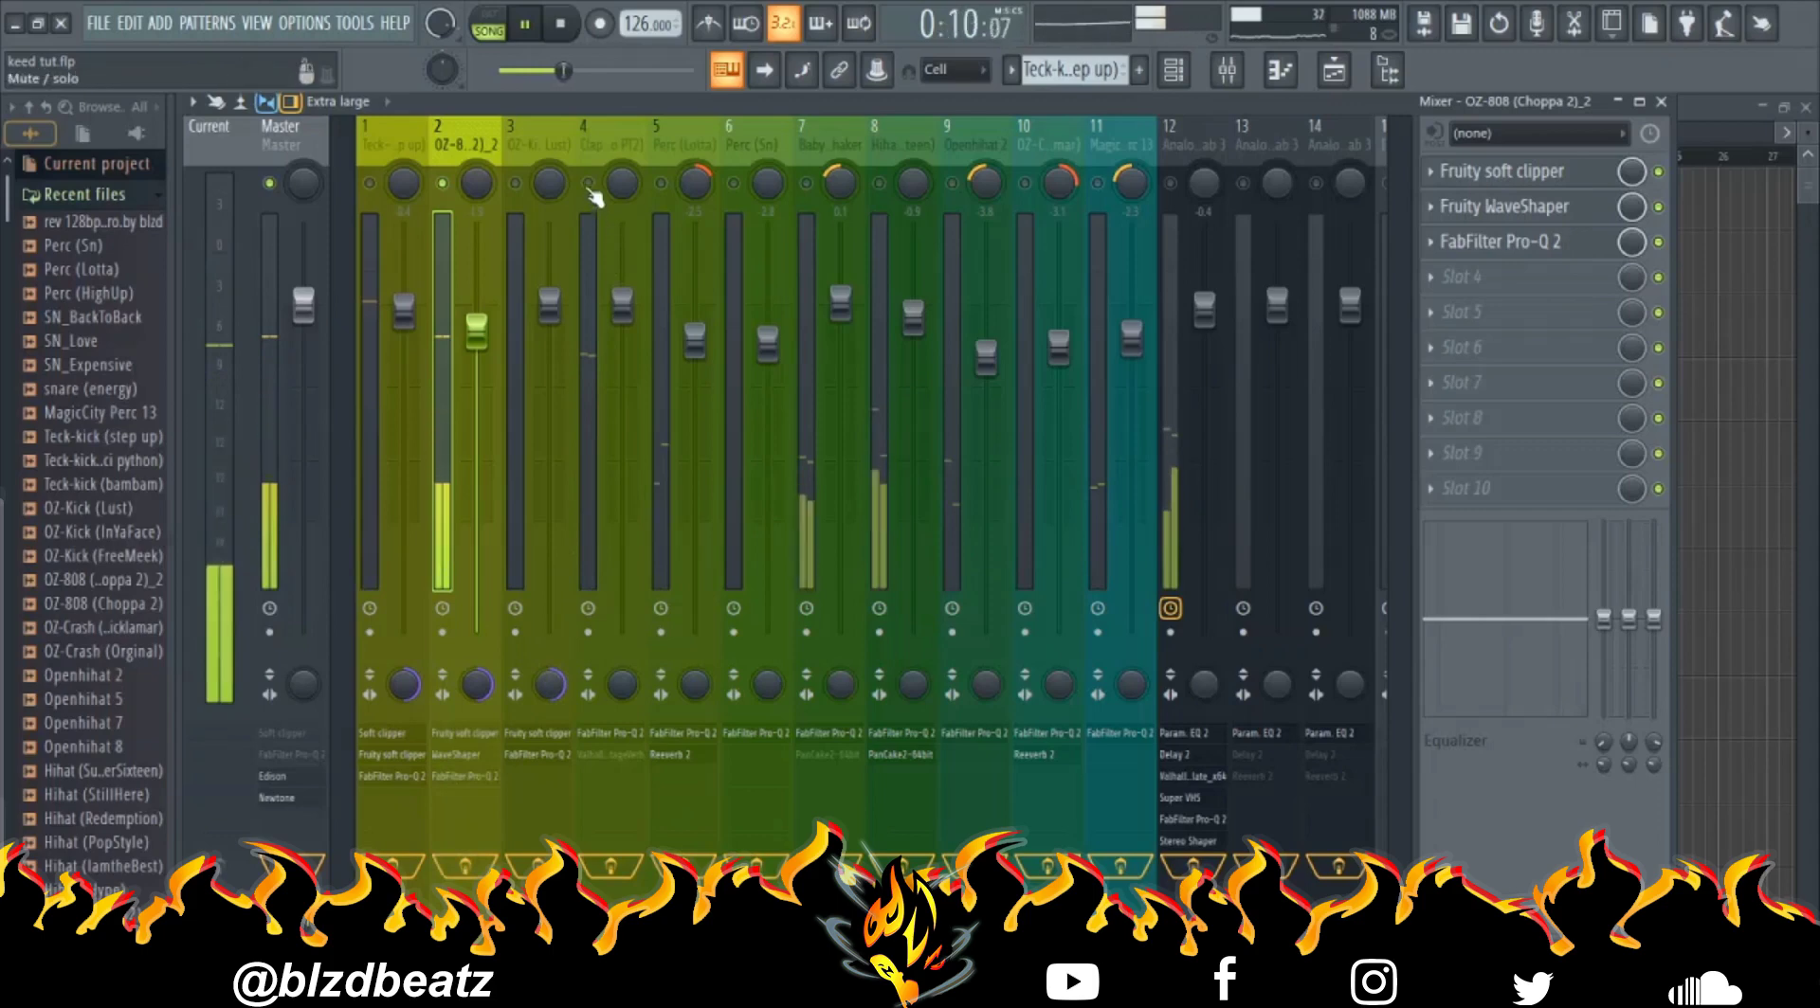
Solo the Clap (Rico PT2) mixer track and inspect the curve of its FabFilter Pro-Q 2.
{"action": "left_click", "coordinate": [599, 140]}
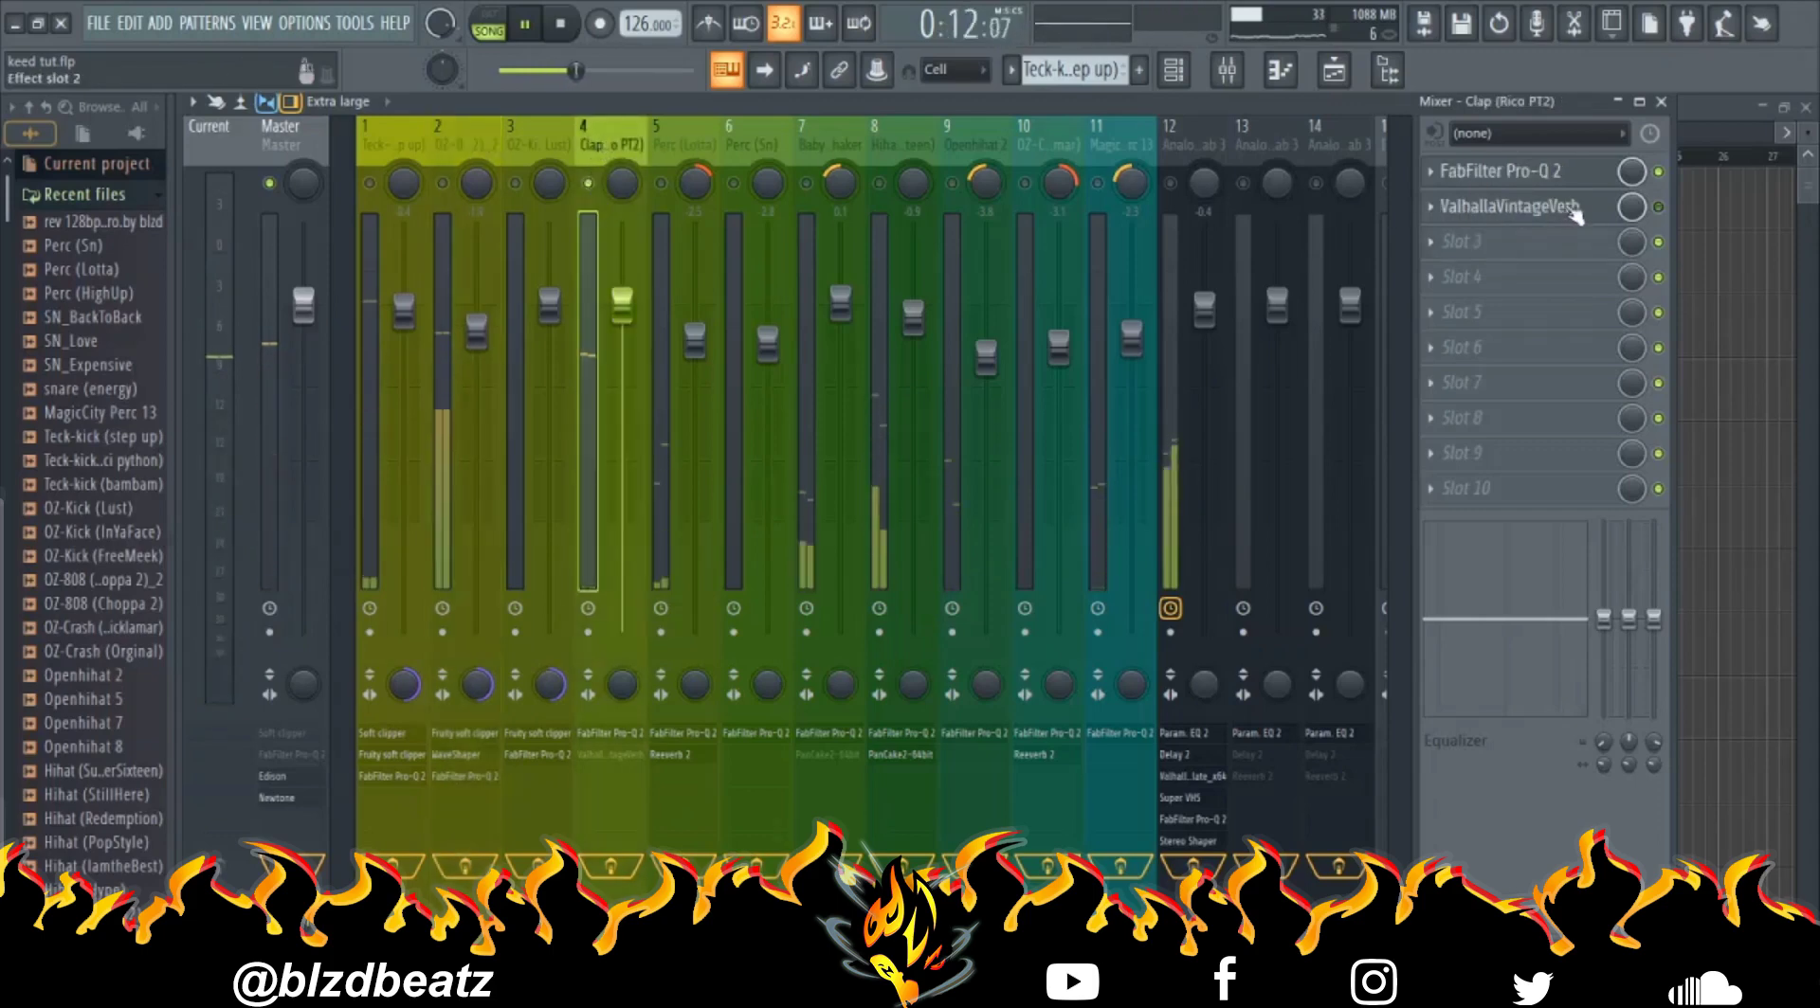
{"action": "left_click", "coordinate": [1457, 171]}
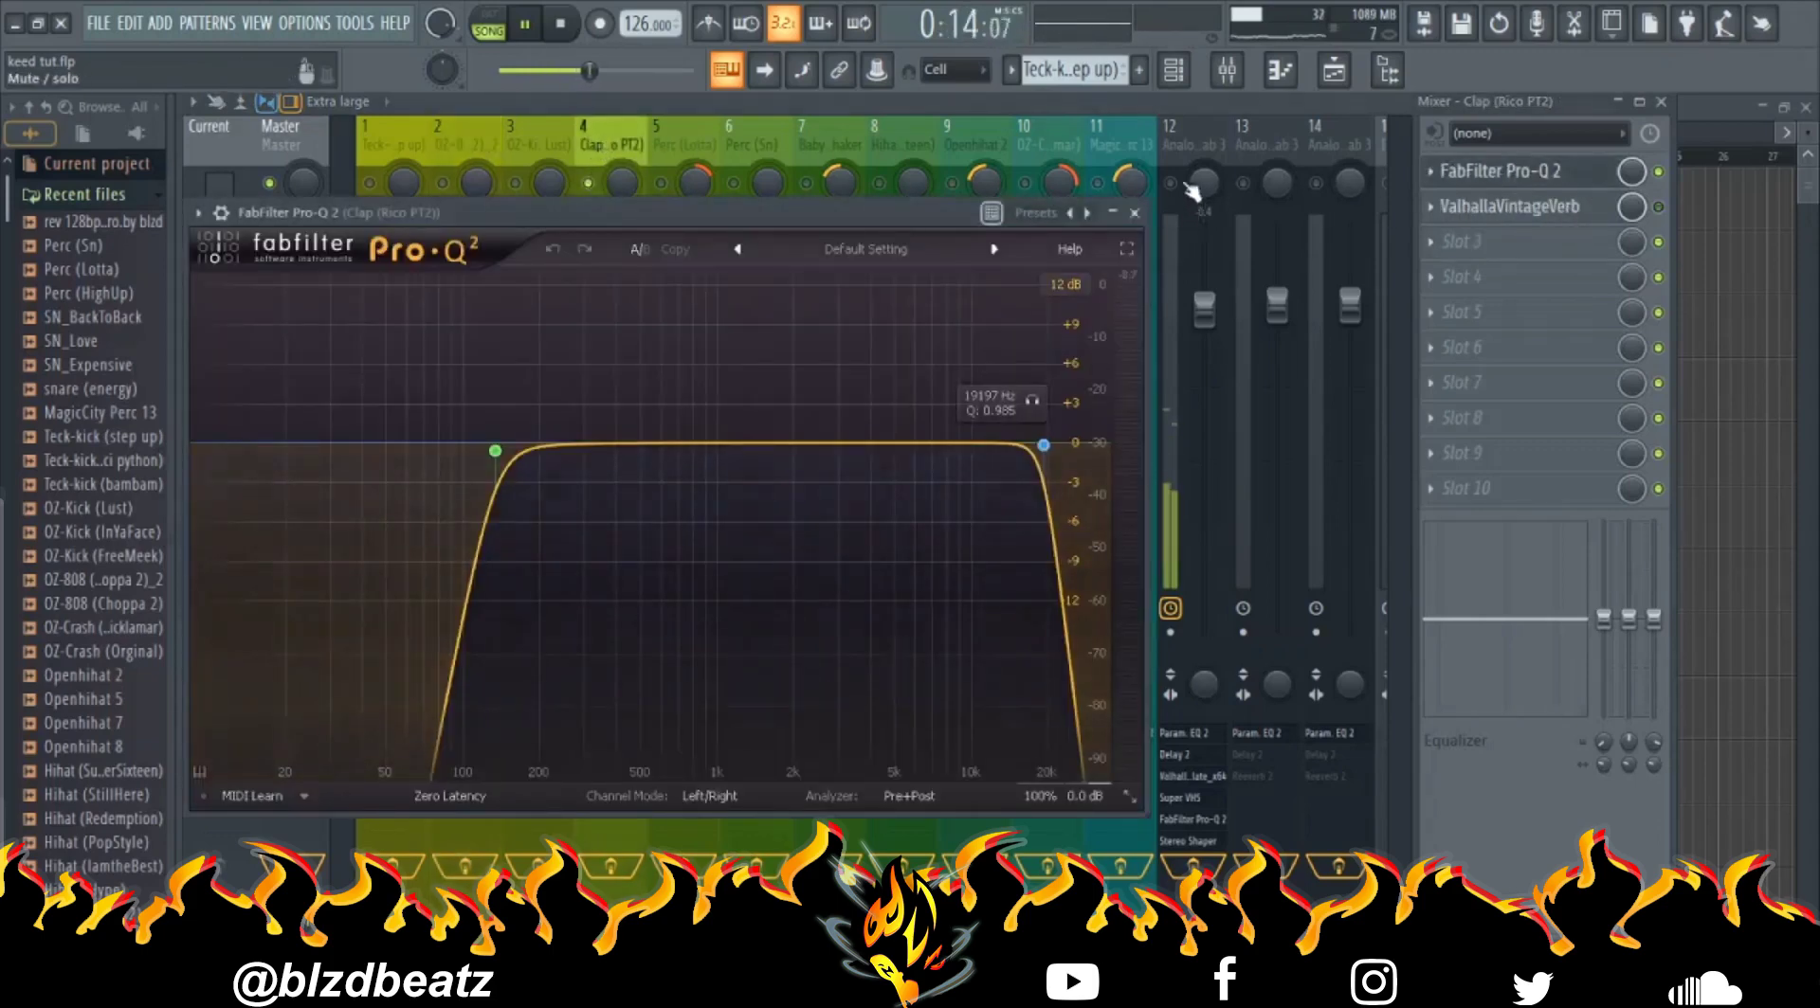
{"action": "left_click", "coordinate": [1136, 214]}
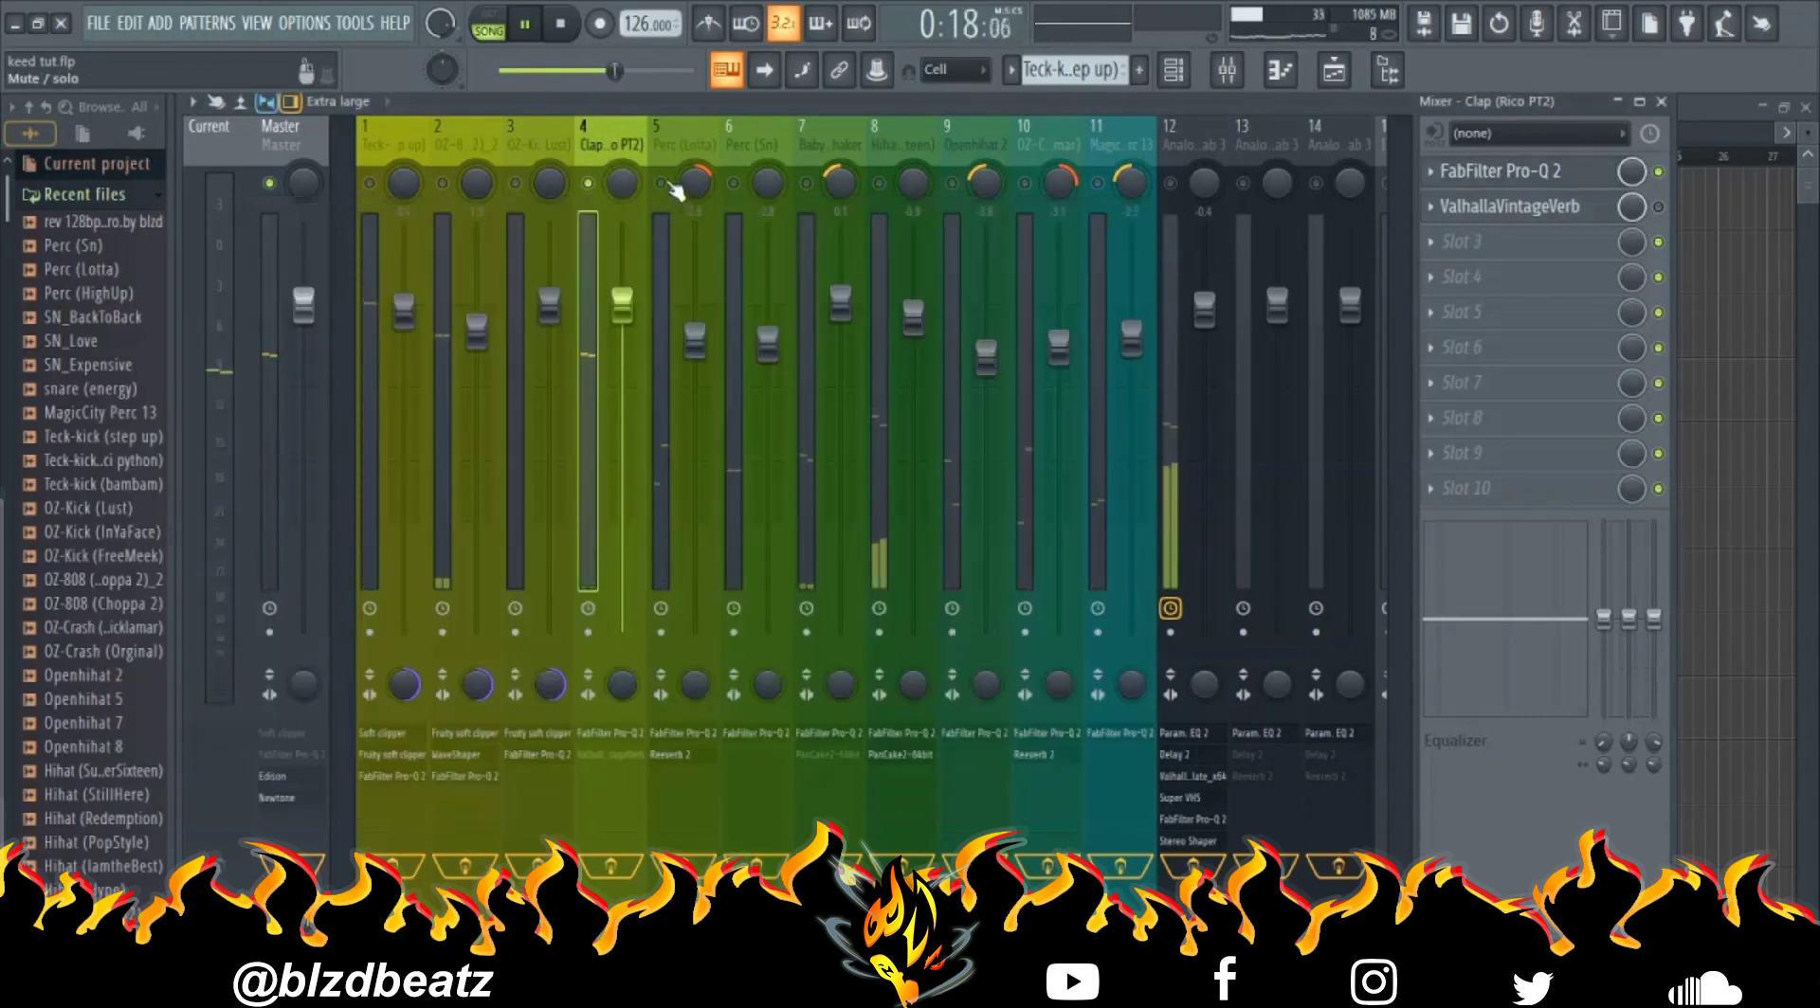
Solo the Perc (Lotta) mixer track and inspect its Fruity Reeverb 2 settings.
{"action": "left_click", "coordinate": [680, 140]}
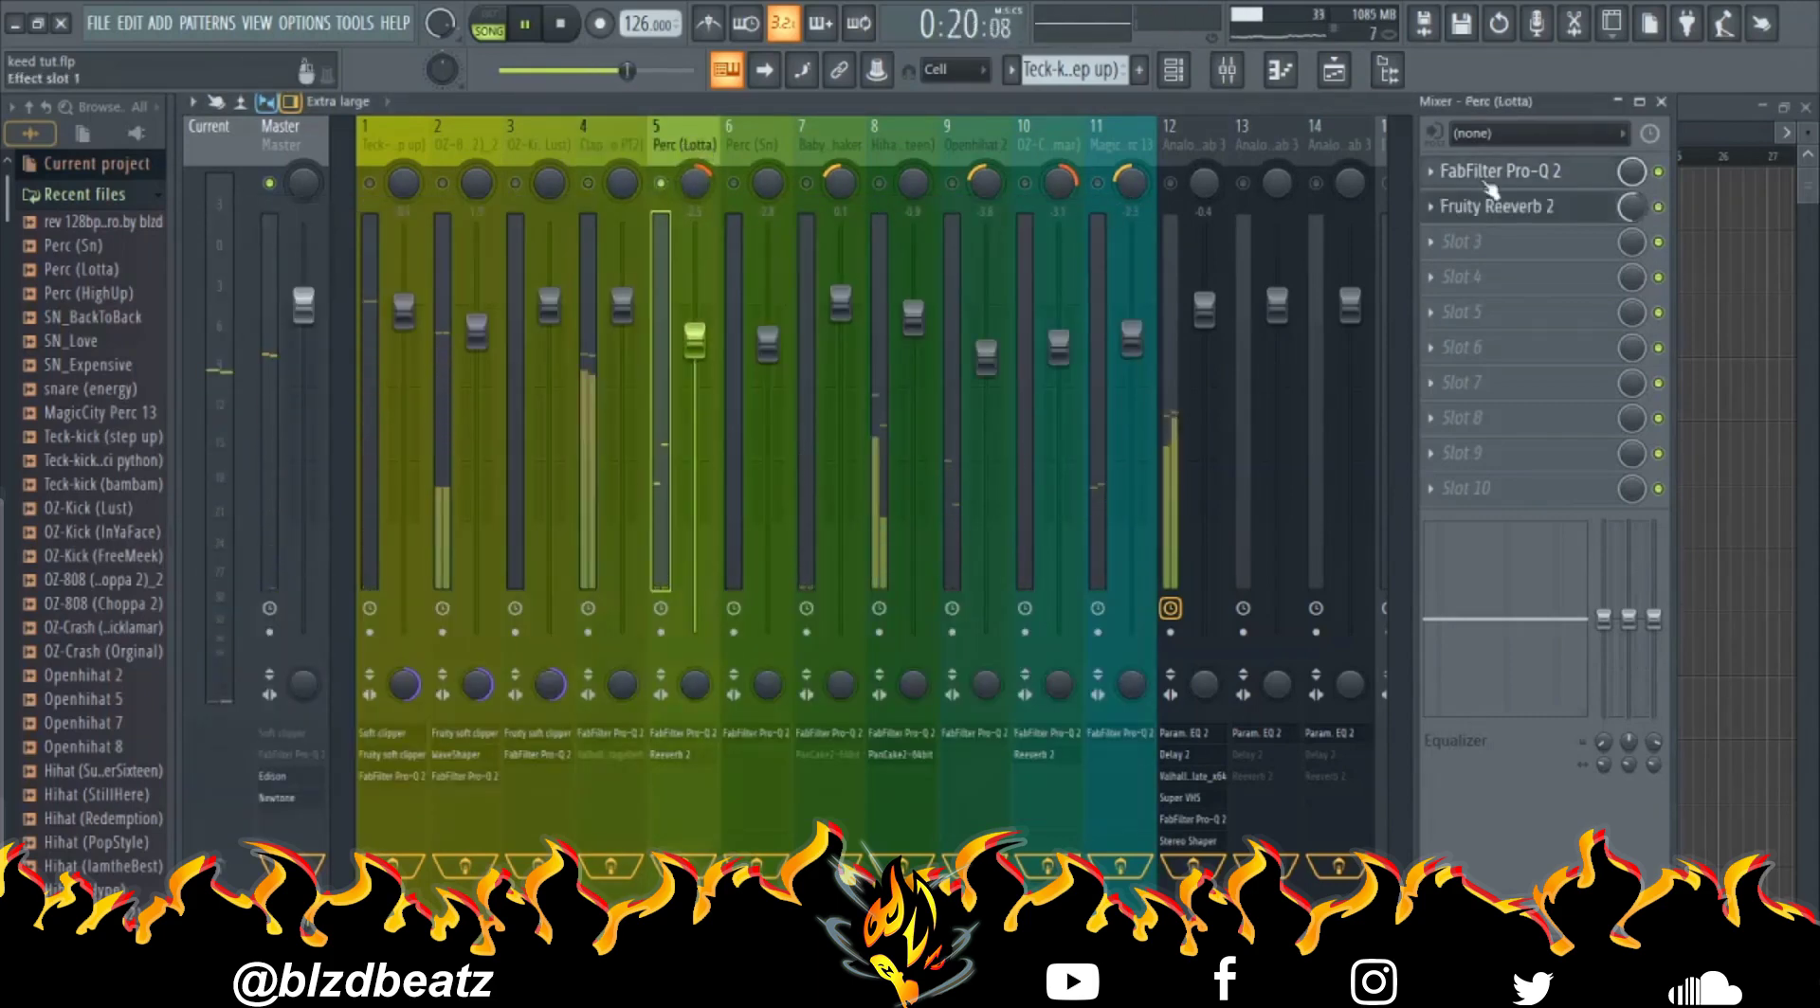
{"action": "left_click", "coordinate": [1522, 223]}
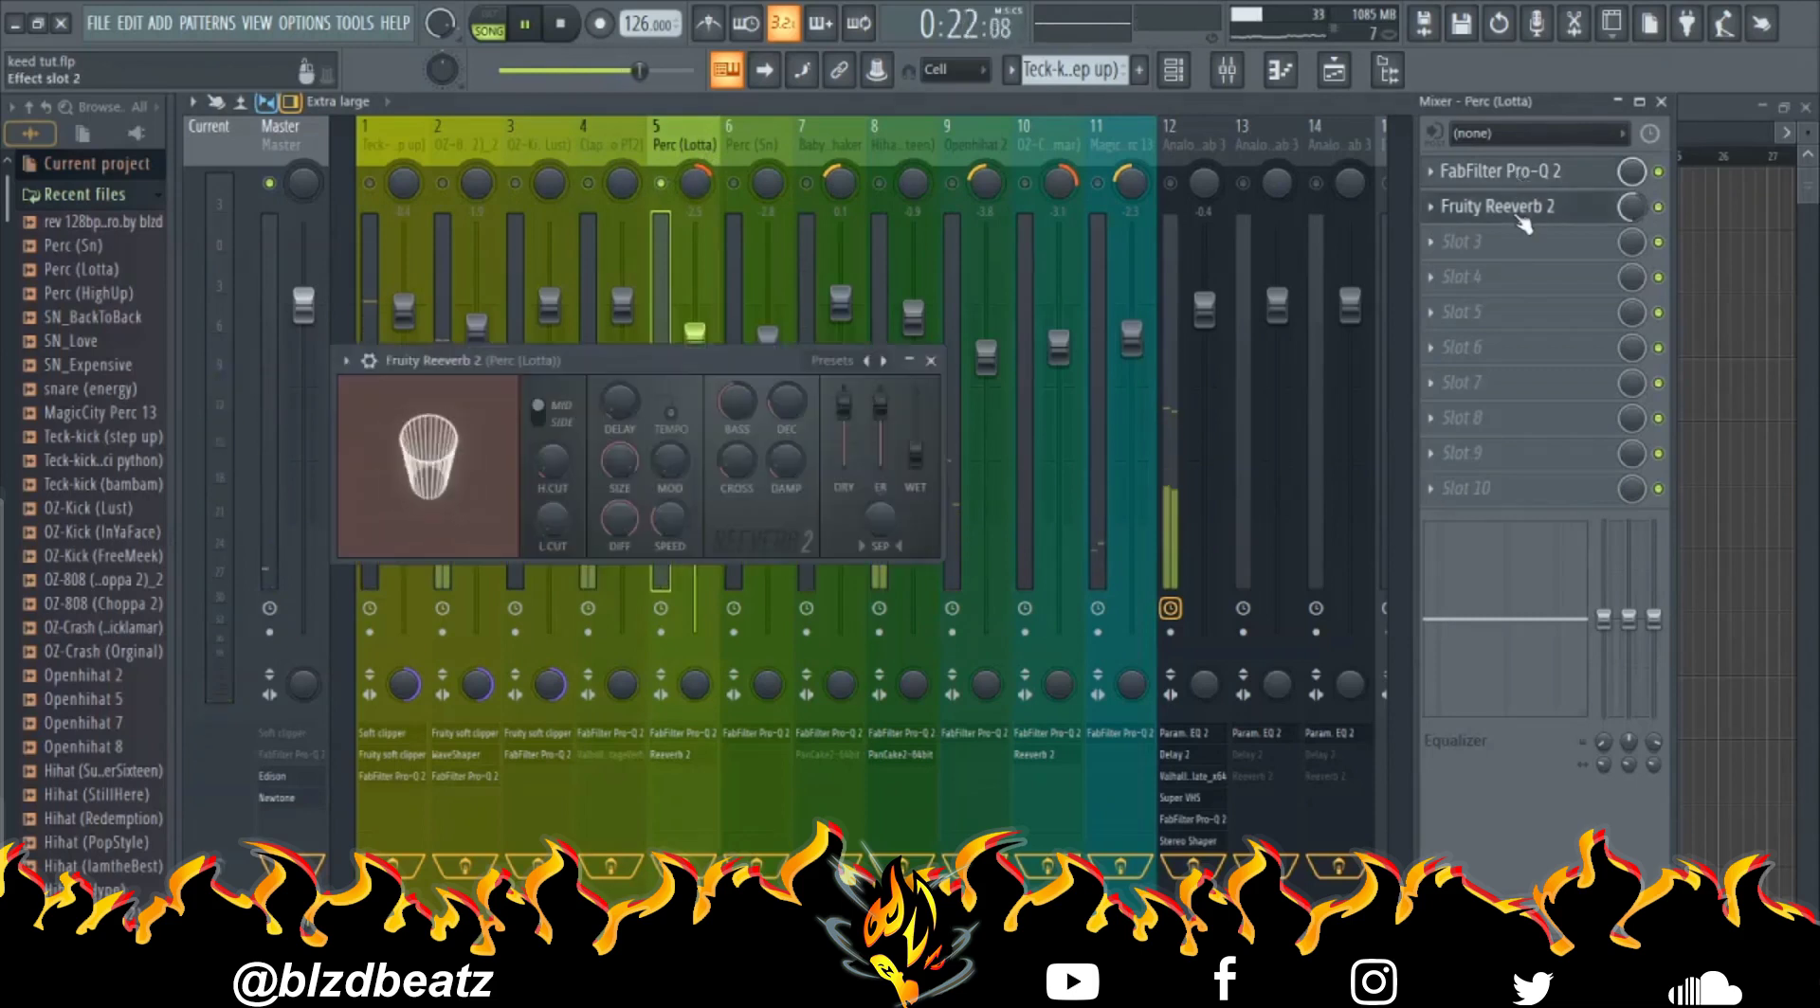
{"action": "left_click", "coordinate": [931, 360]}
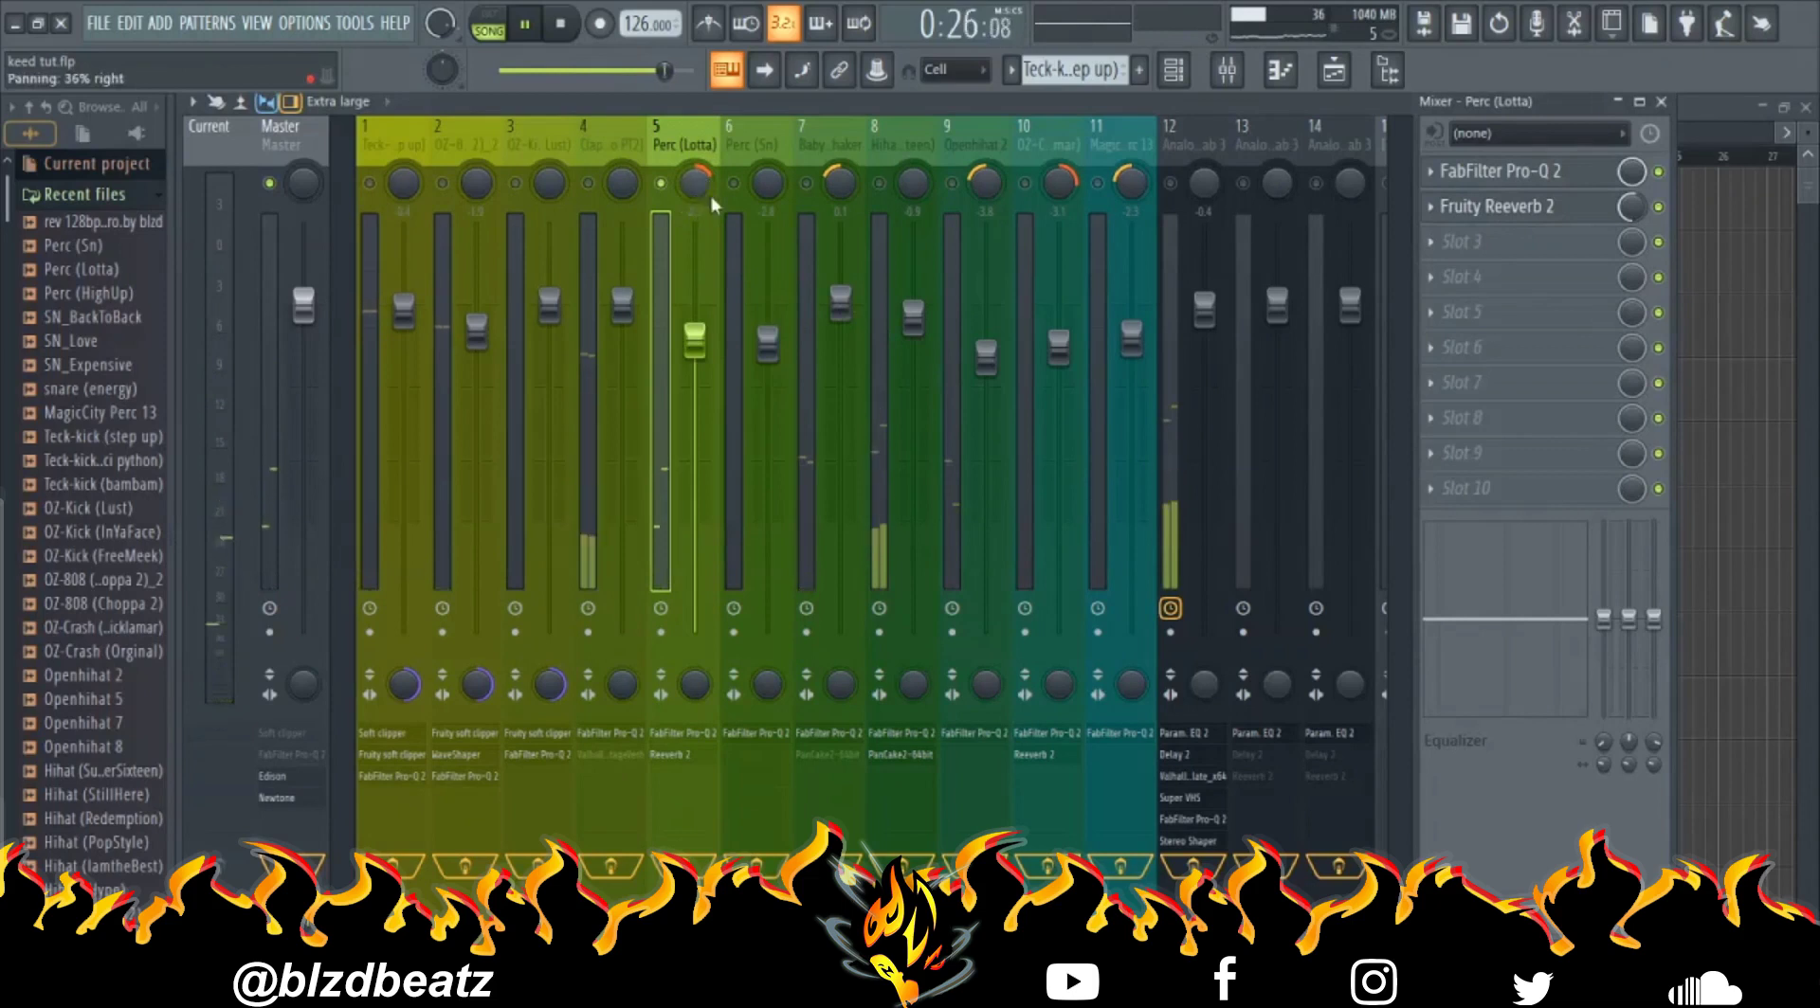
Audition the Baby Shaker and Hihat (SummerSixteen) mixer tracks, inspecting the PanCake2 panning curve on the hi-hat.
{"action": "left_click", "coordinate": [823, 161]}
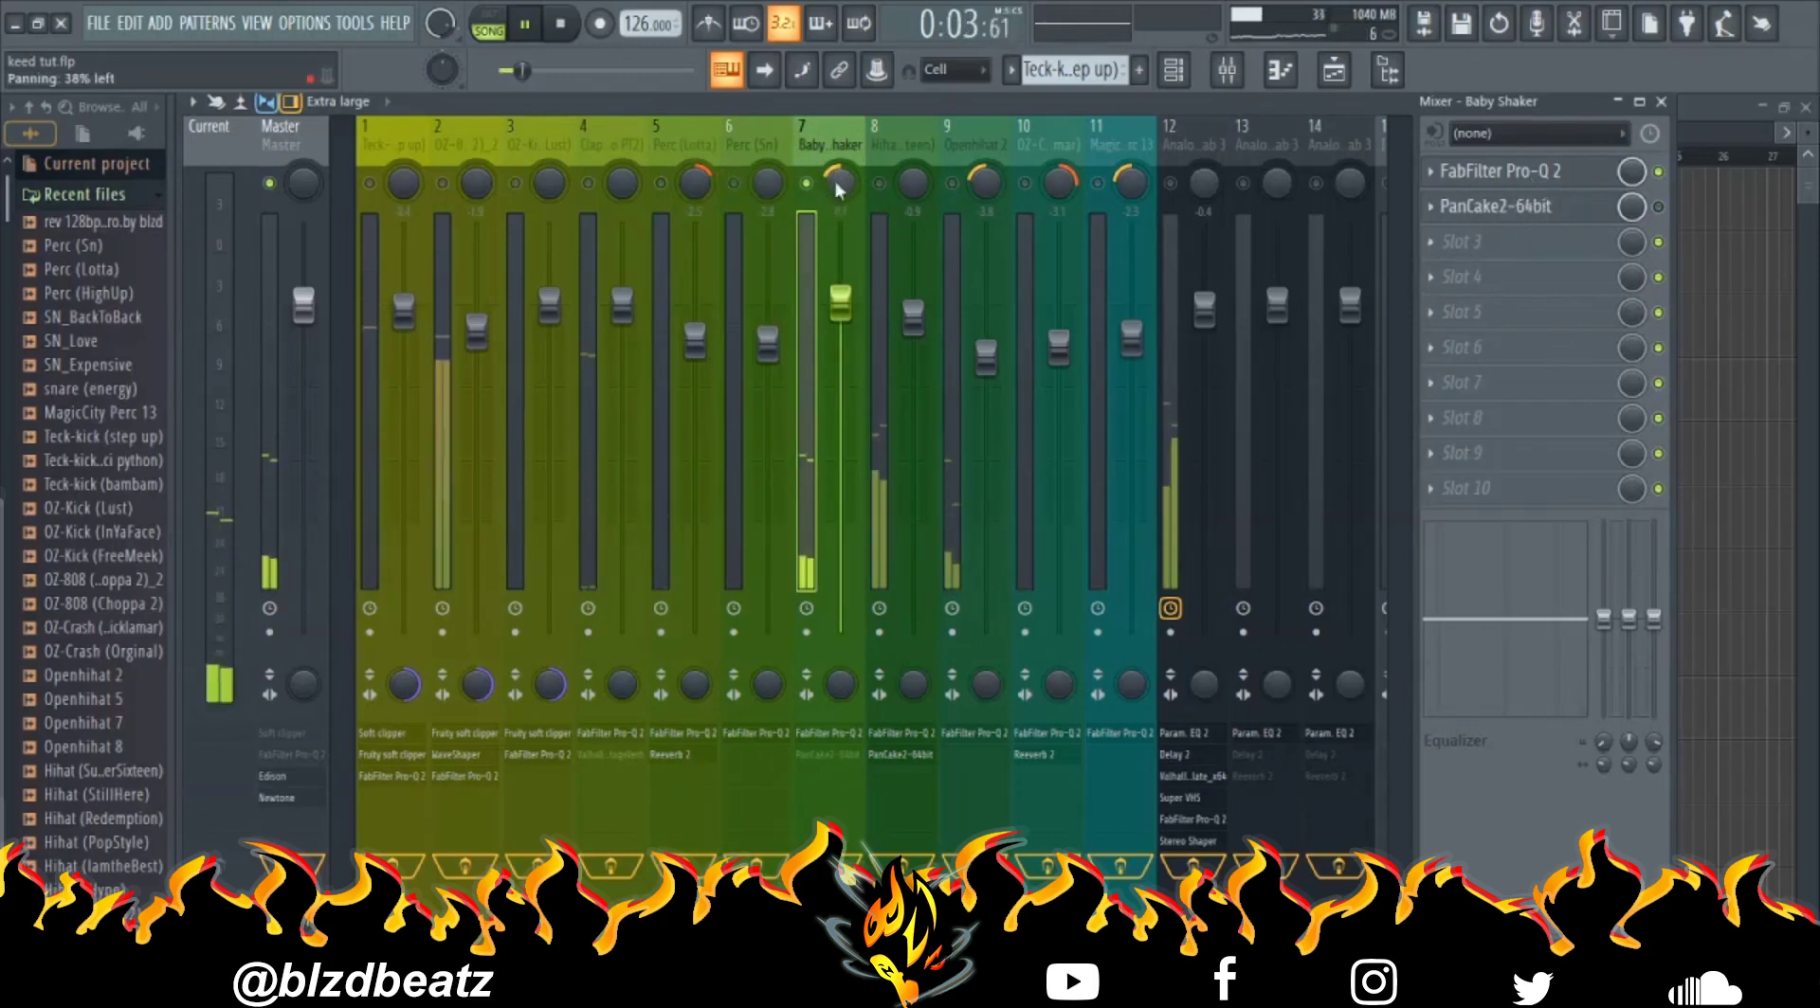
{"action": "left_click", "coordinate": [899, 148]}
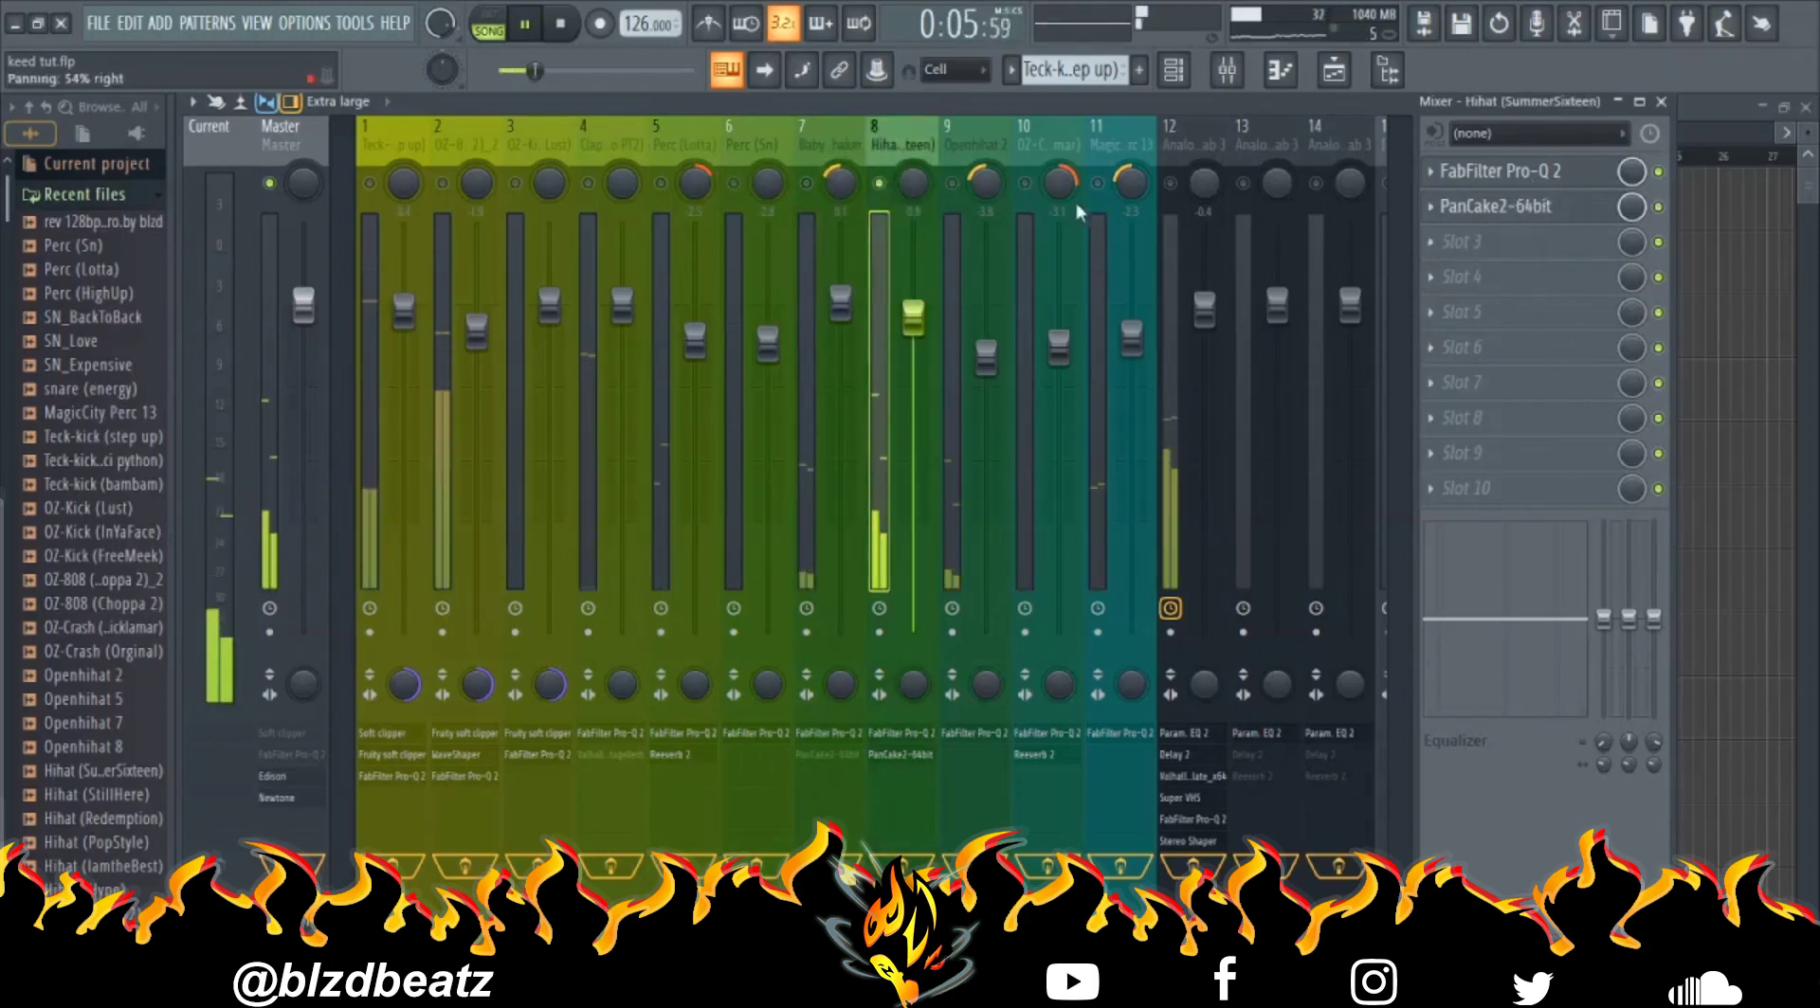
{"action": "left_click", "coordinate": [1514, 208]}
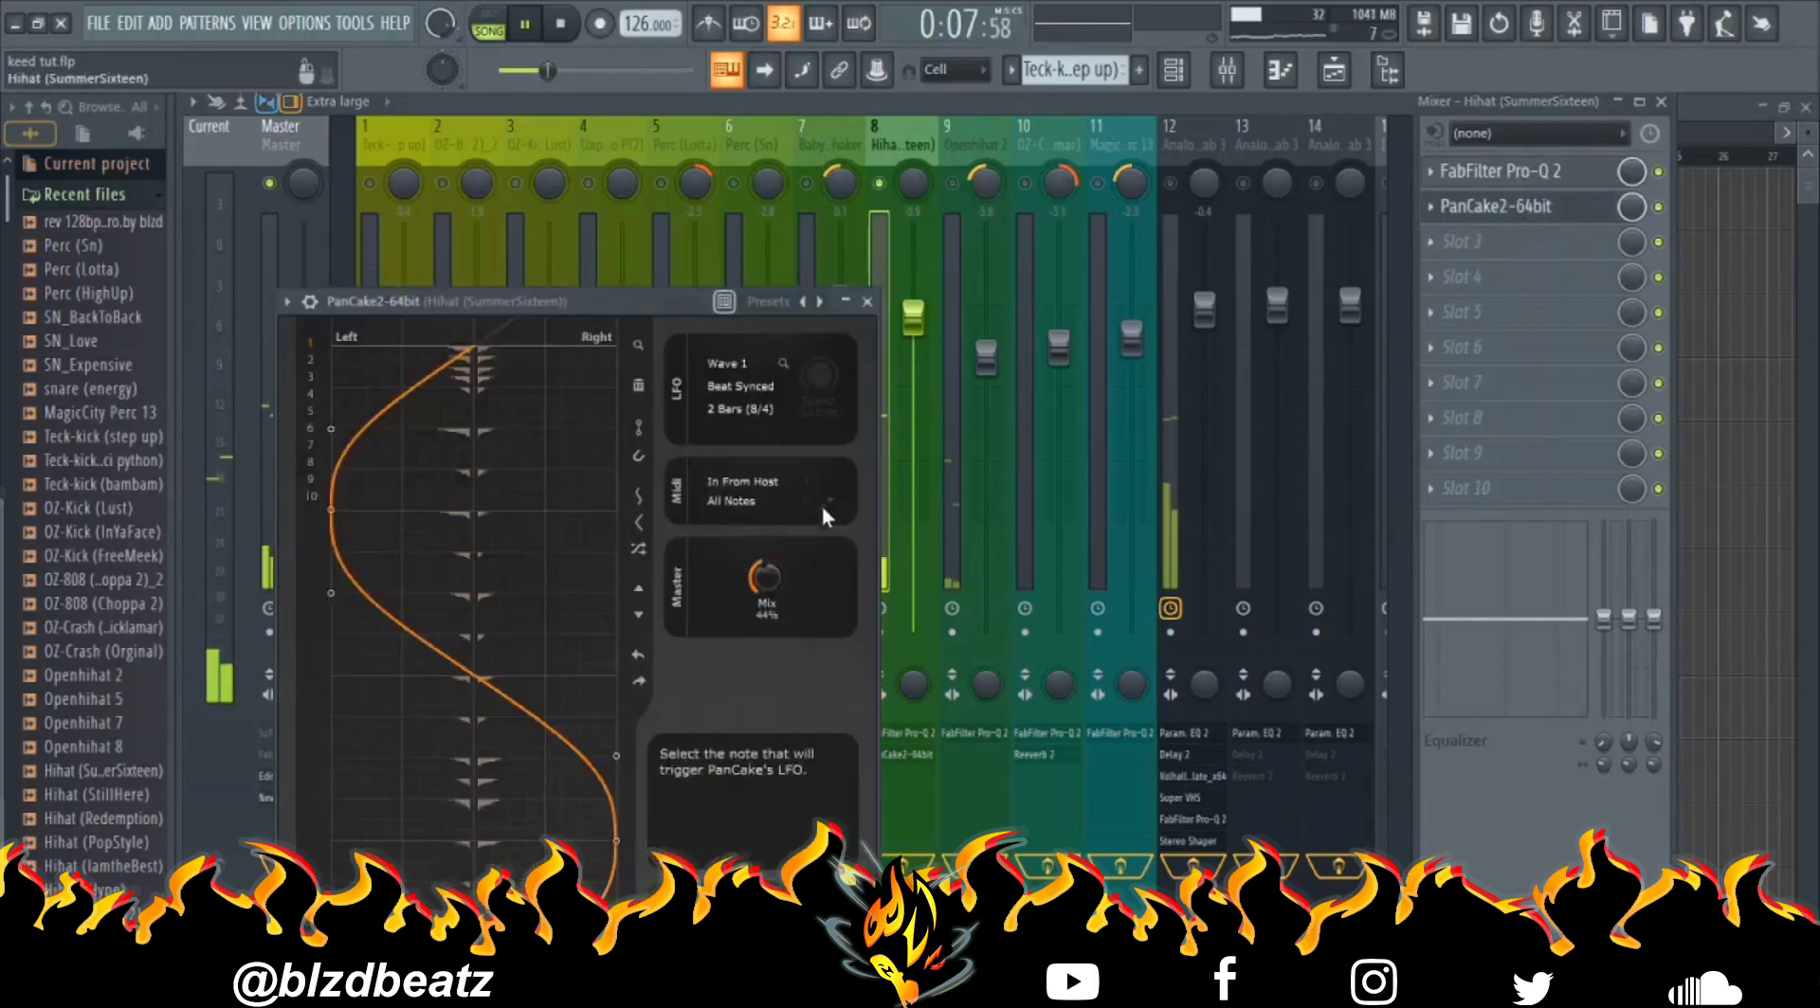
{"action": "left_click", "coordinate": [870, 304]}
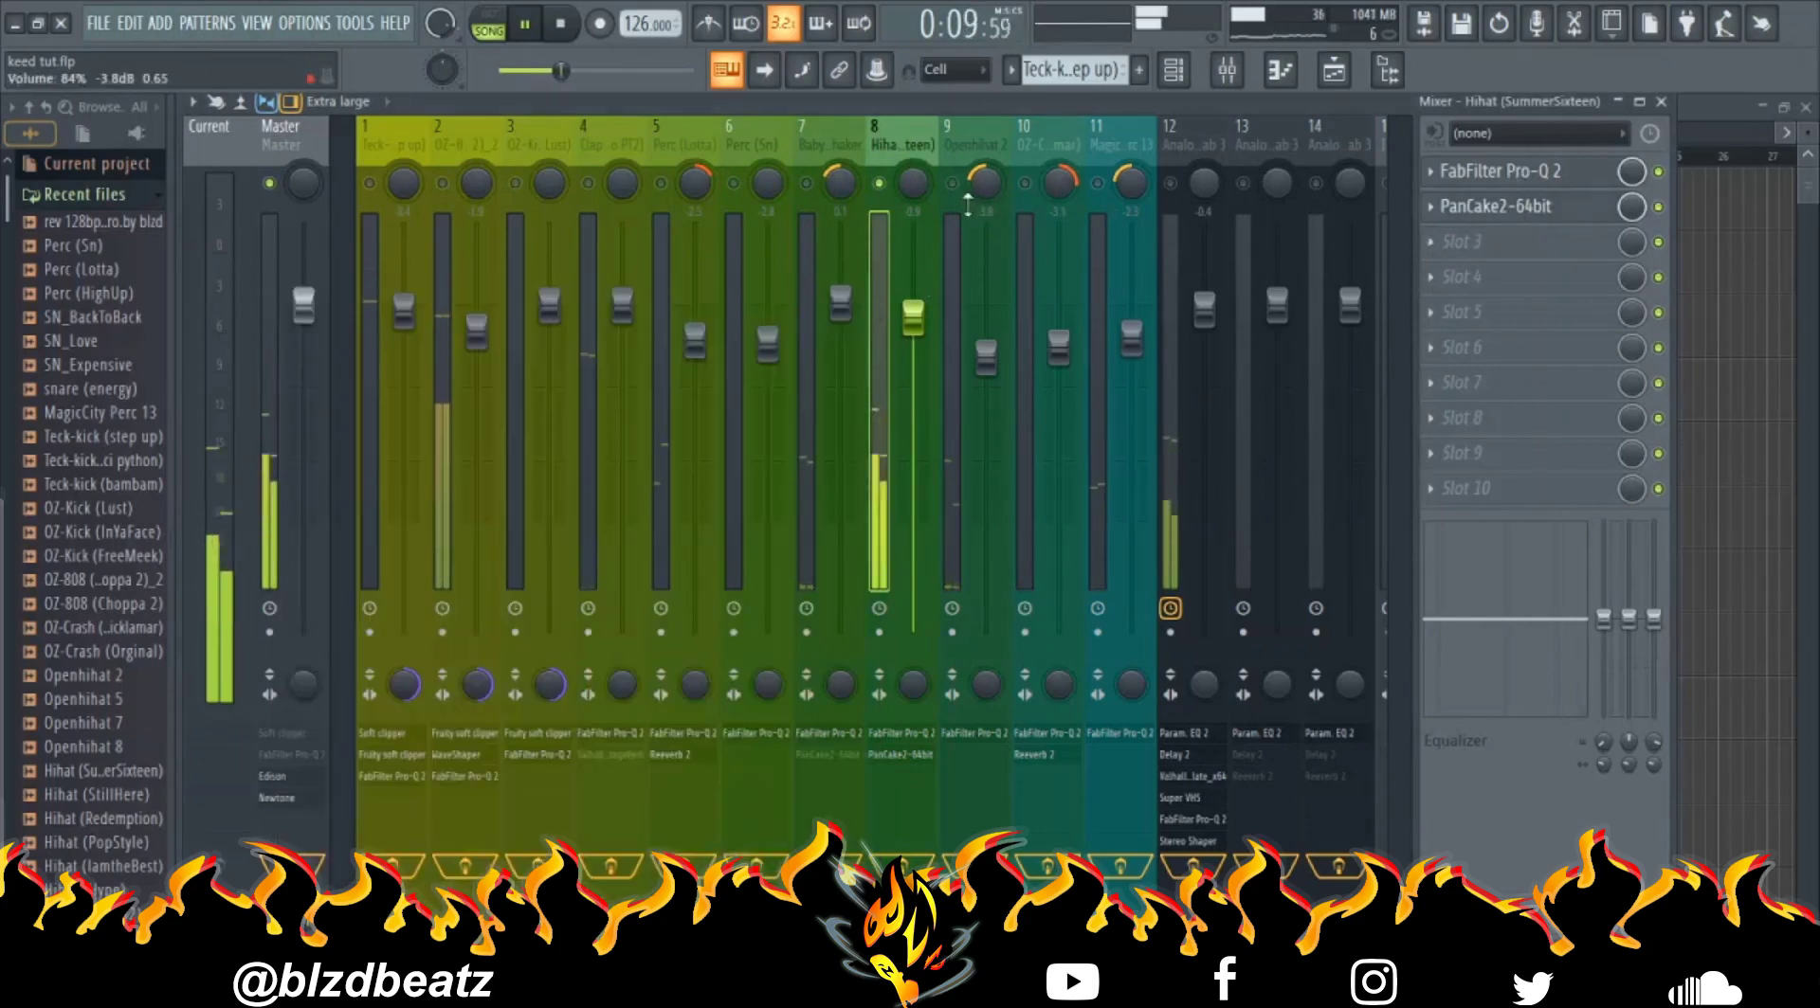
Audition the Openhihat 2 and OZ-Crash (Kendricklamar) mixer tracks, inspecting the Fruity Reeverb 2 on the crash.
{"action": "left_click", "coordinate": [957, 139]}
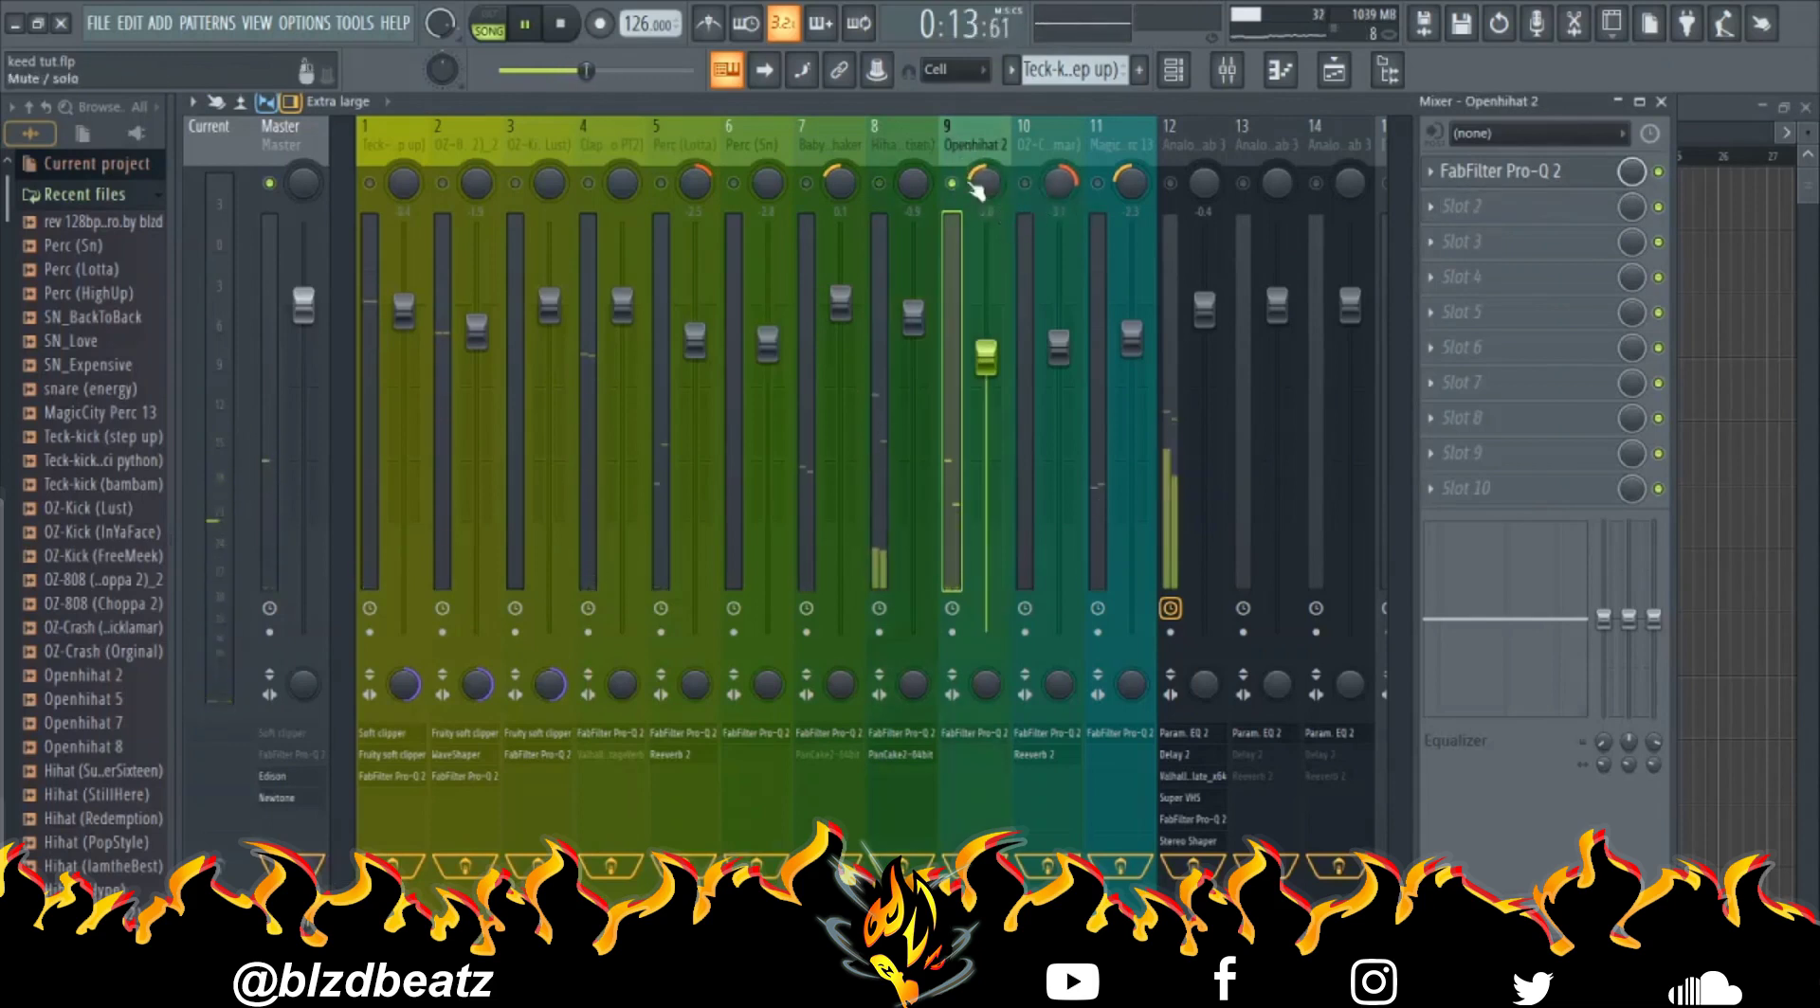
{"action": "left_click", "coordinate": [1043, 142]}
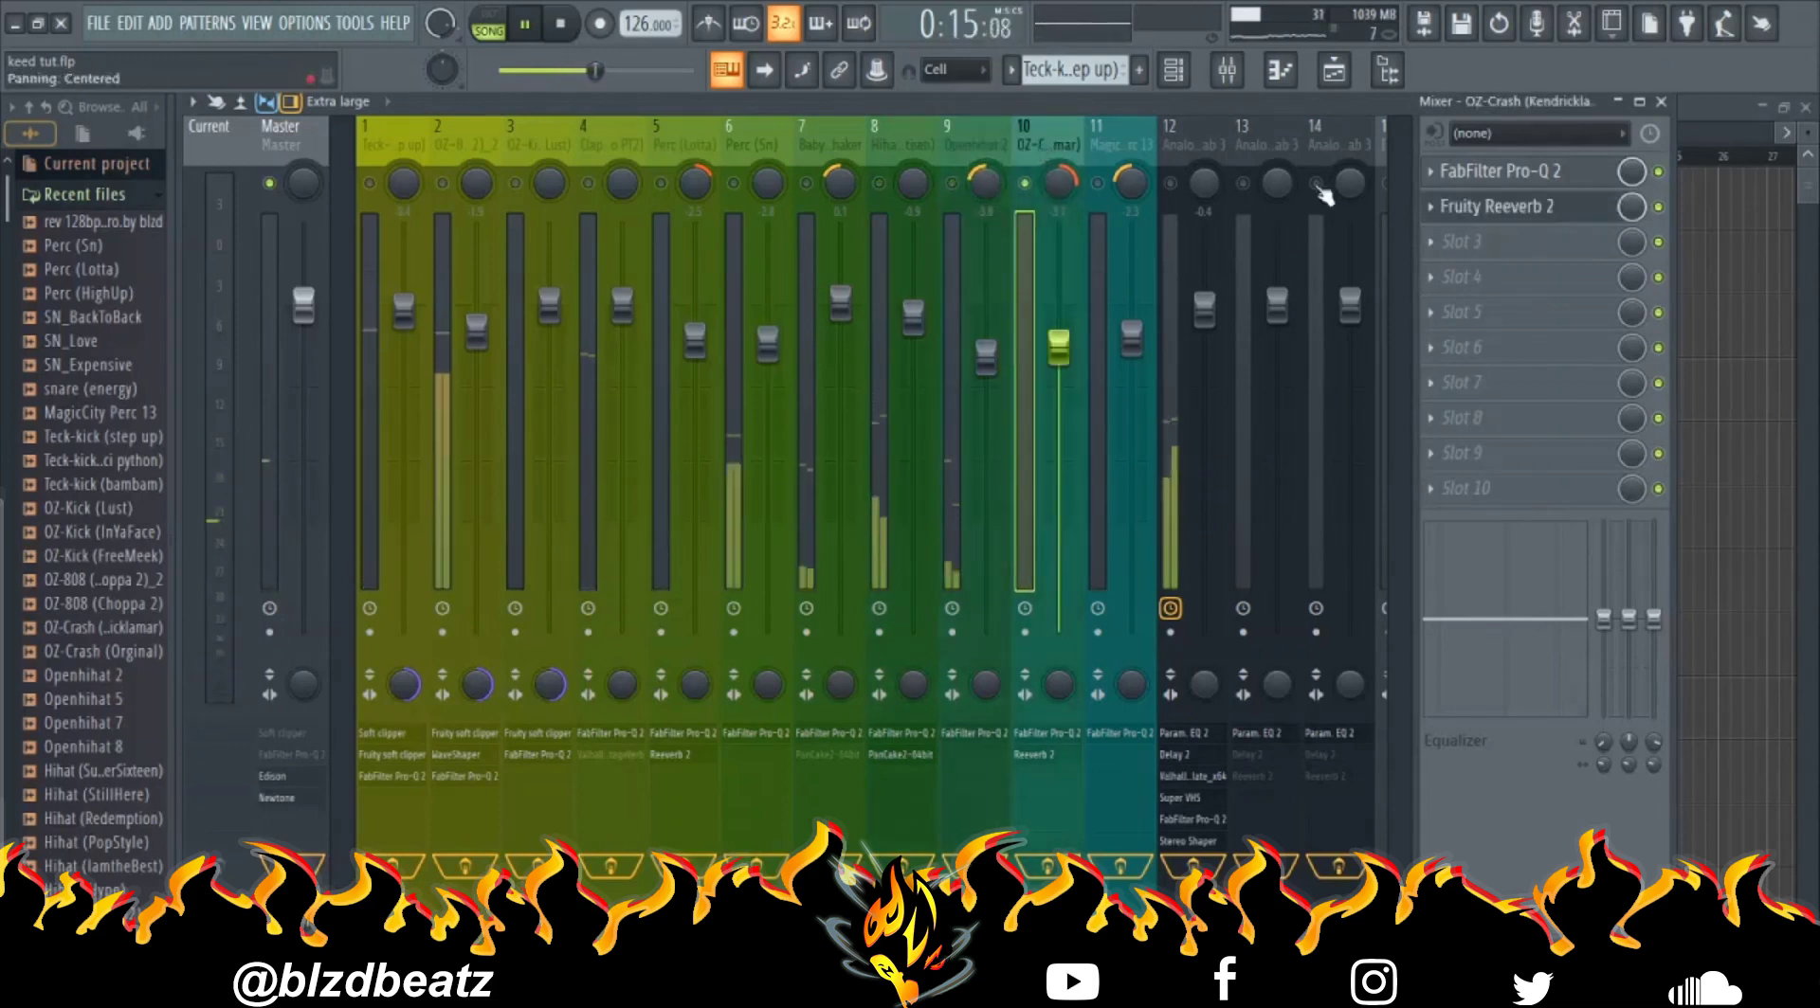
{"action": "left_click", "coordinate": [1566, 211]}
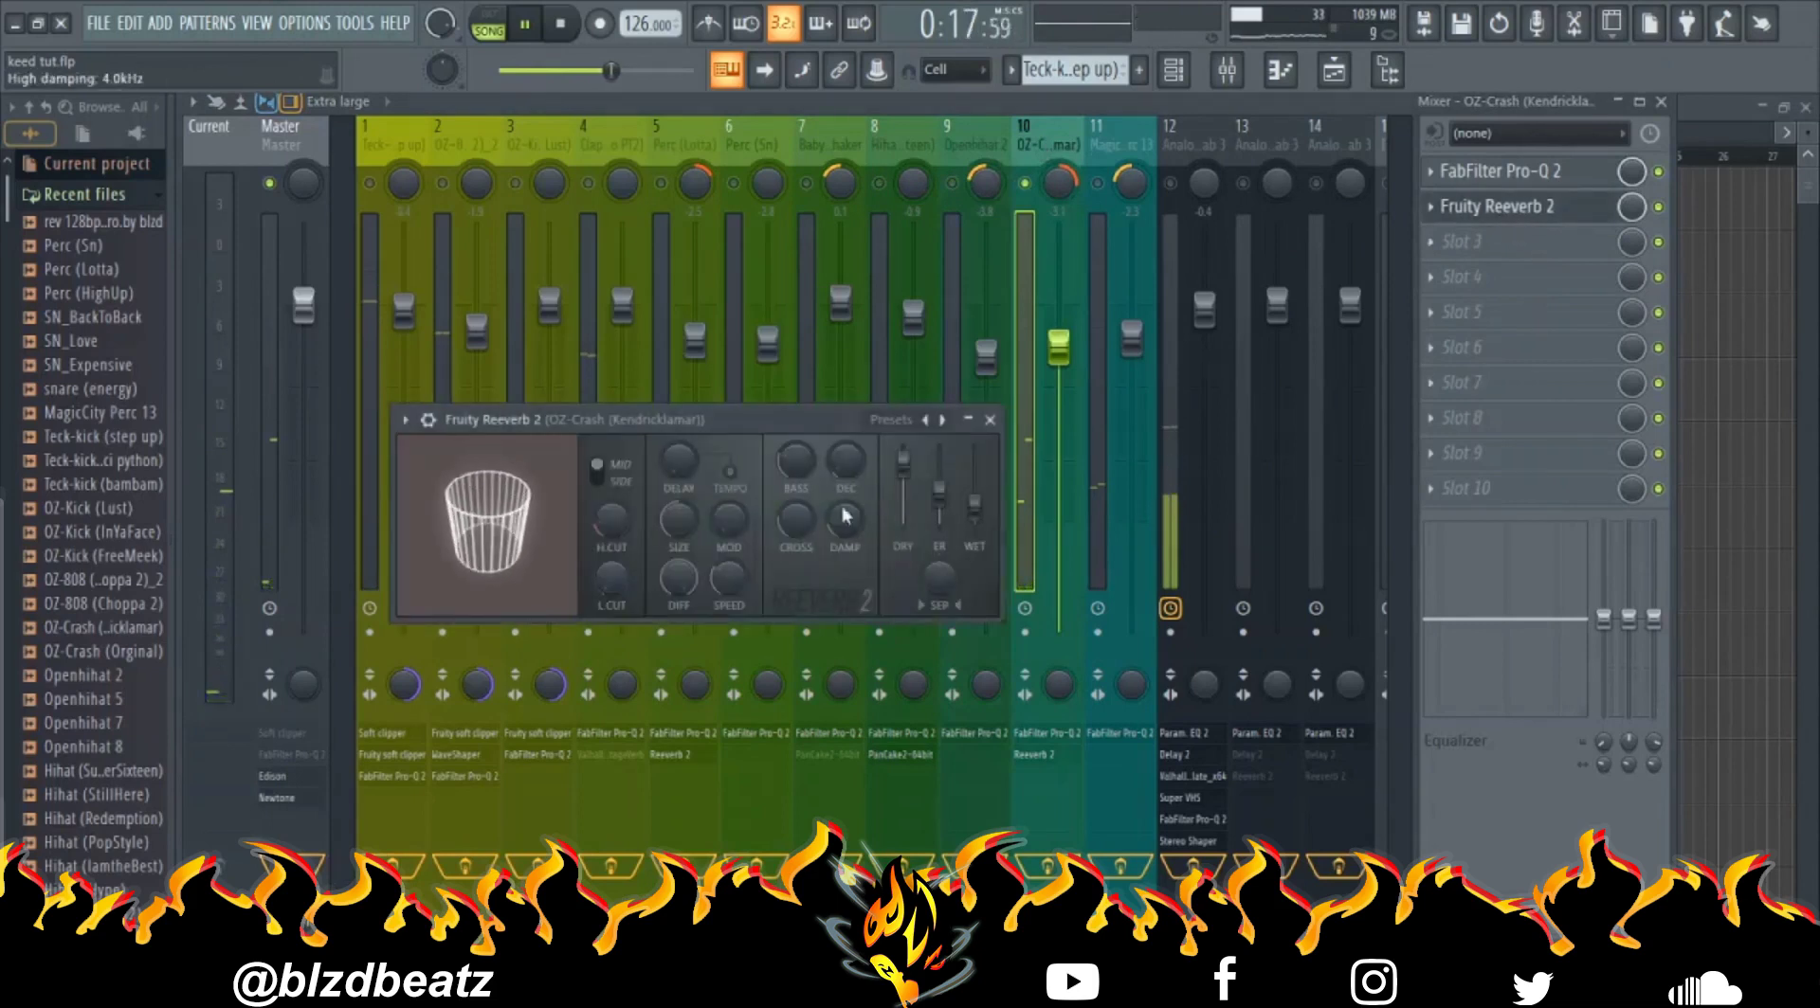
{"action": "left_click", "coordinate": [990, 419]}
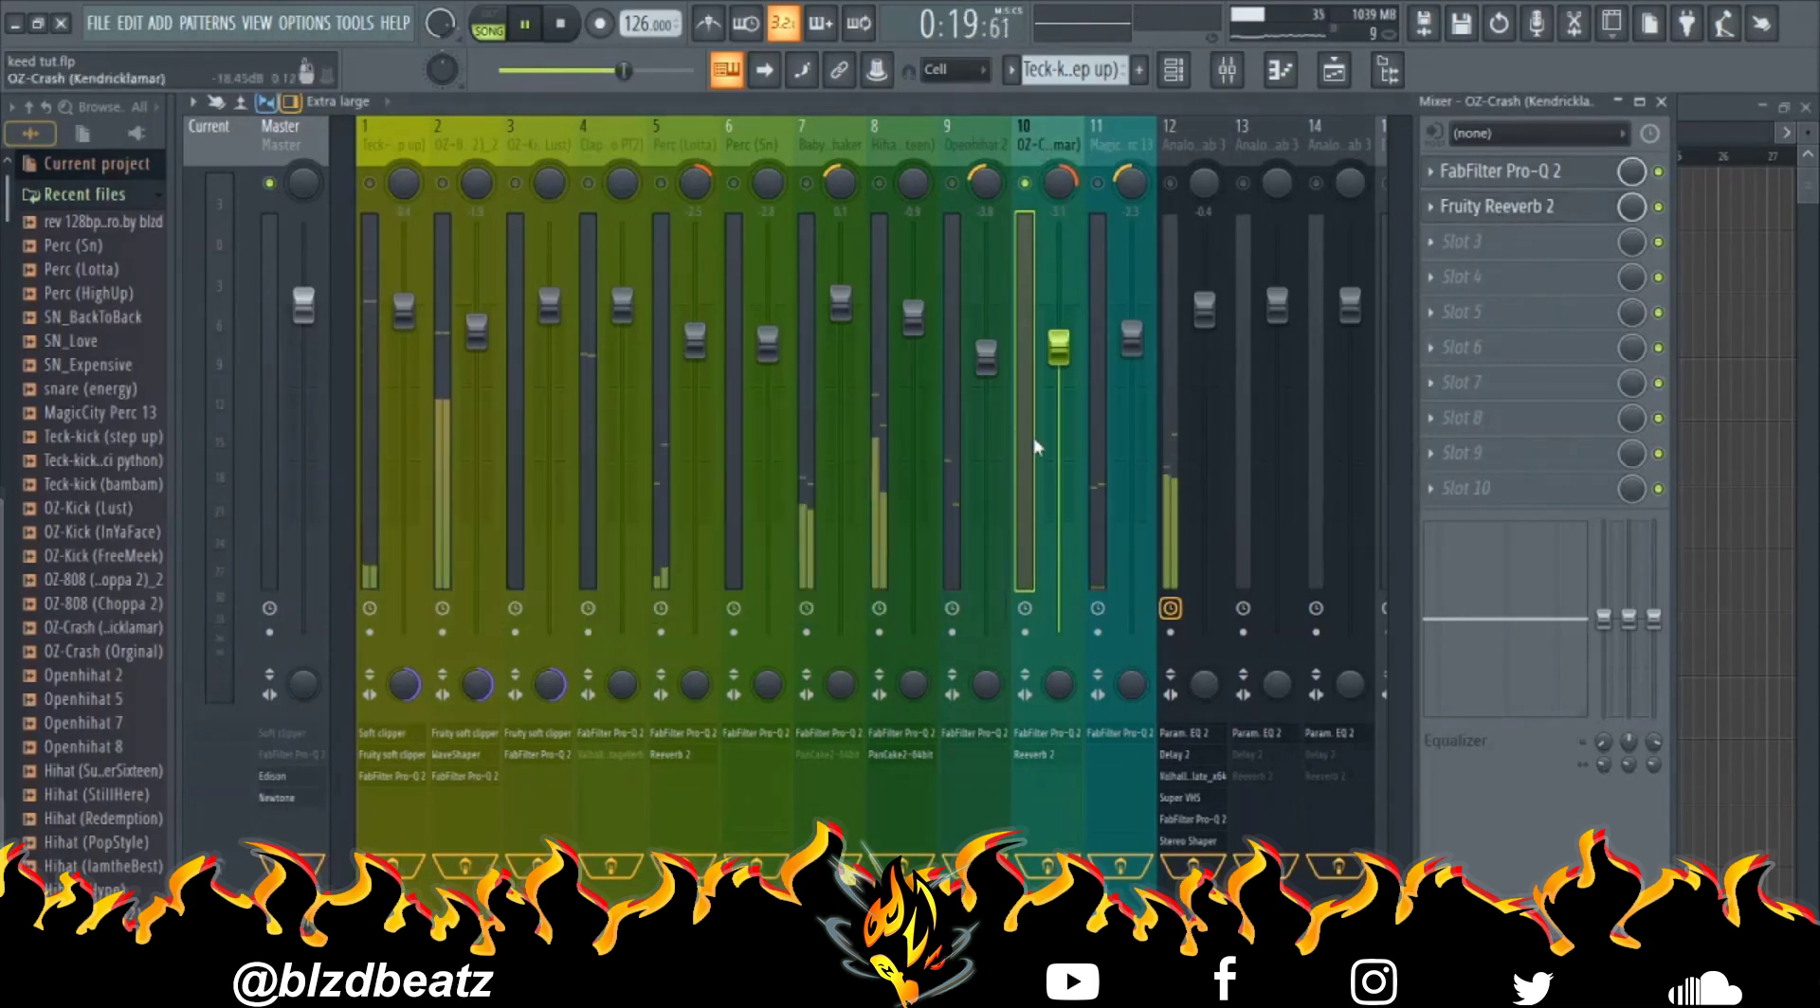
Solo the Analog Lab 3 mixer track and inspect its Fruity parametric EQ 2 and Fruity delay 2.
{"action": "left_click", "coordinate": [1172, 185]}
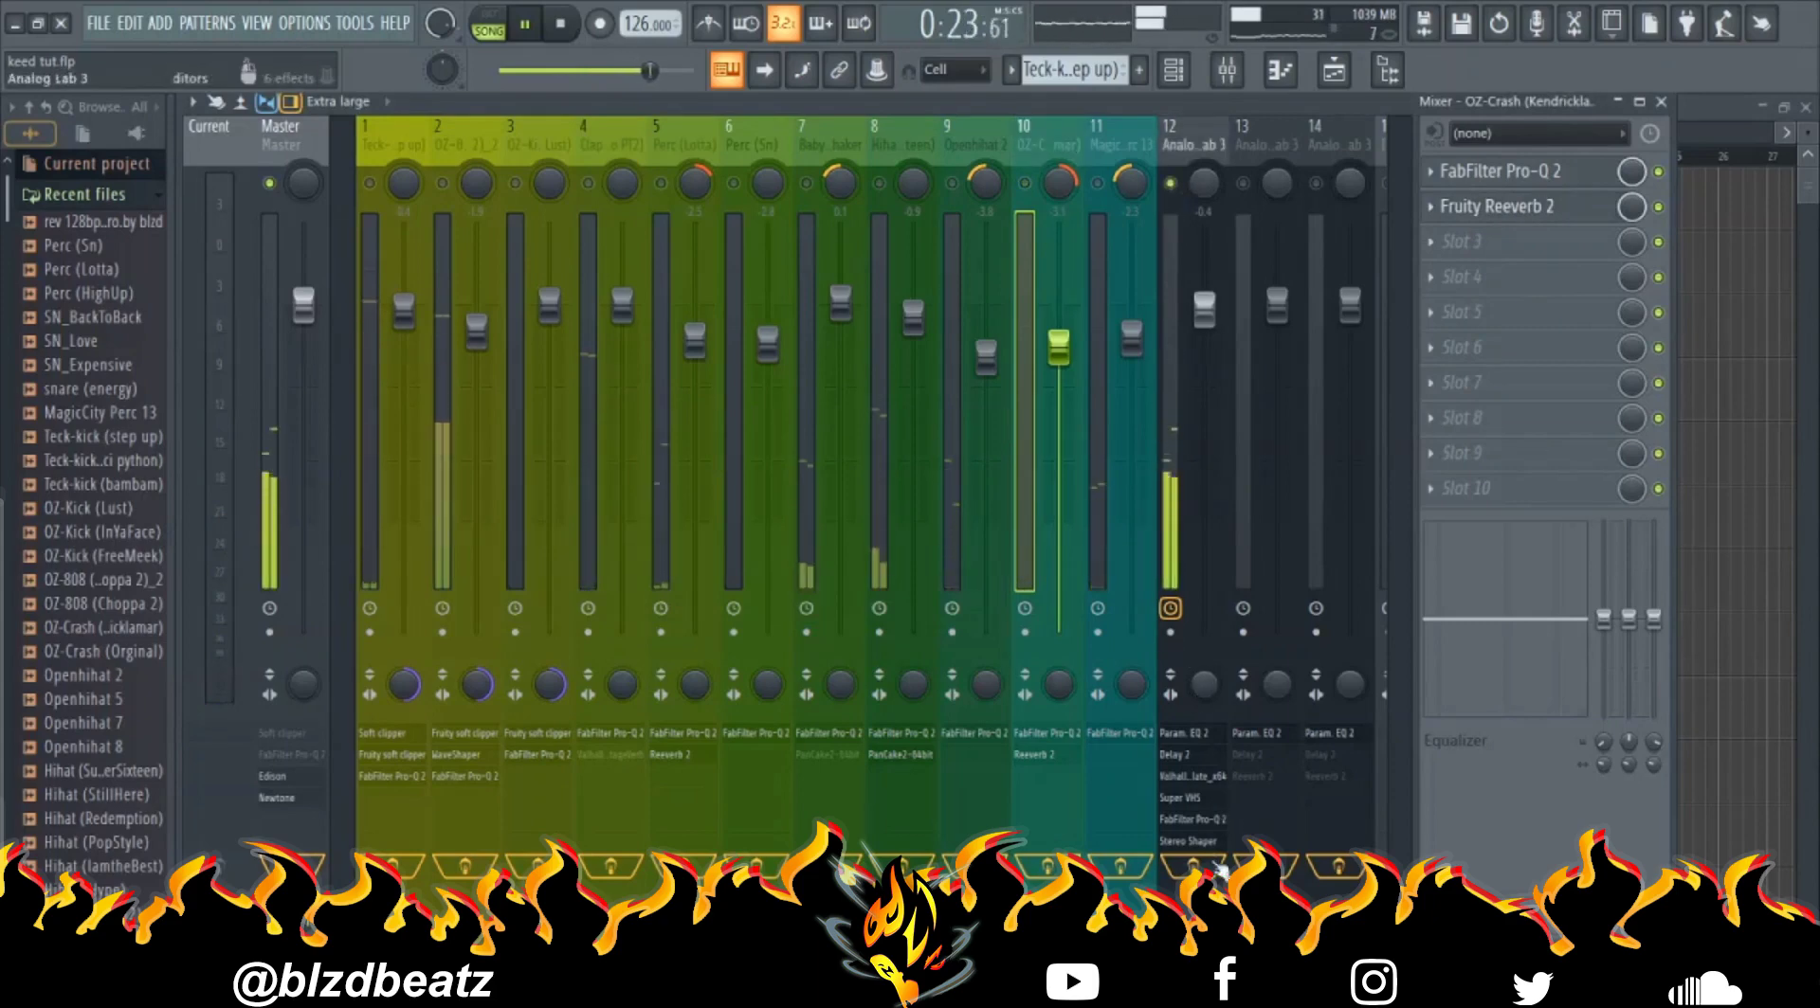
{"action": "left_click", "coordinate": [1190, 142]}
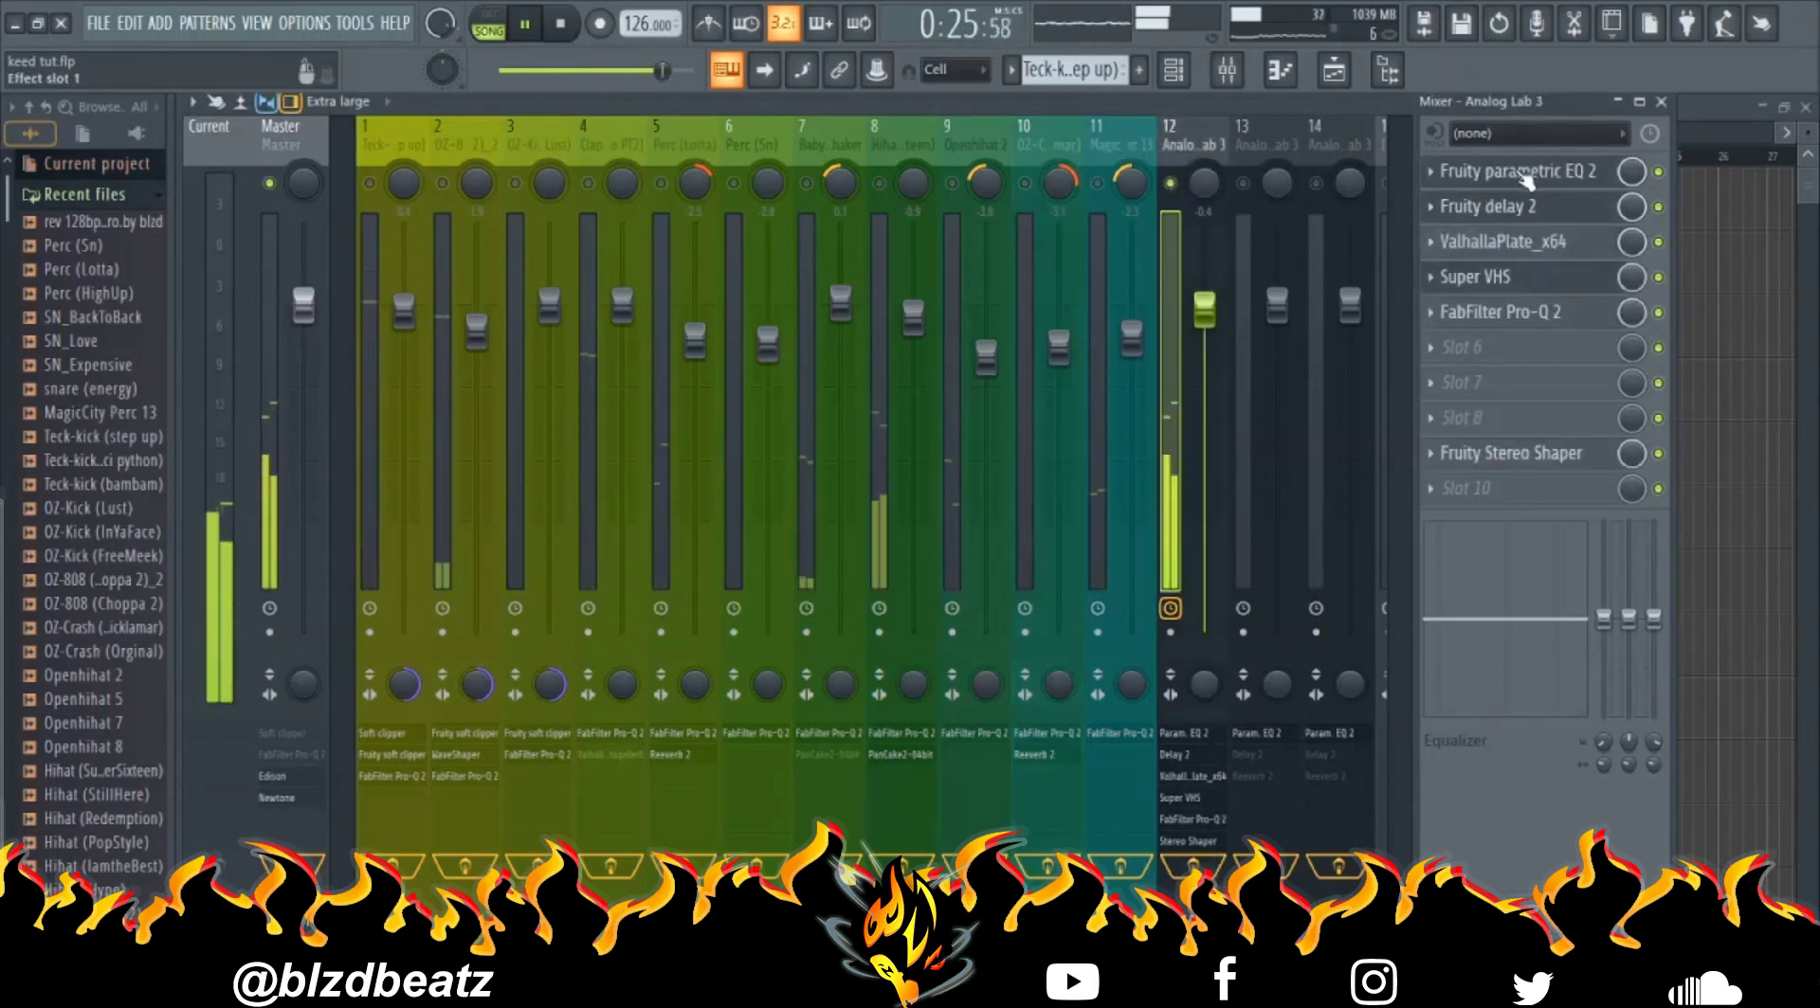
{"action": "left_click", "coordinate": [1521, 171]}
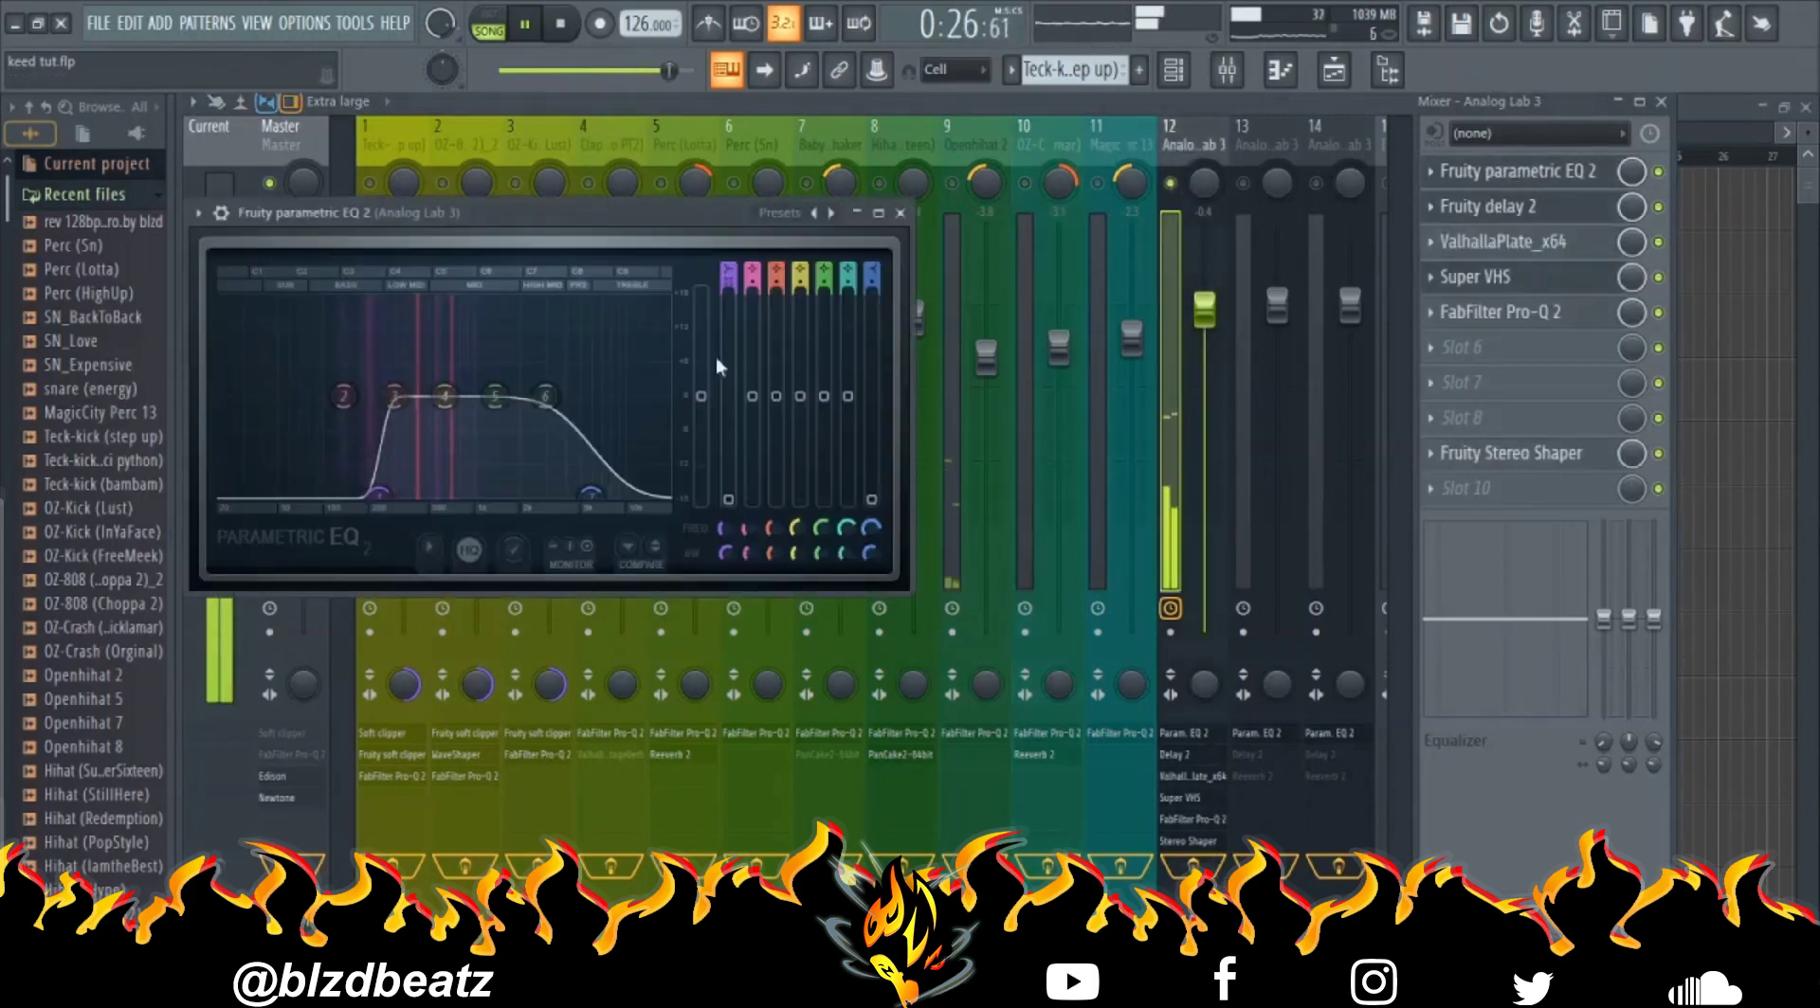
{"action": "left_click", "coordinate": [902, 213]}
{"action": "left_click", "coordinate": [1515, 206]}
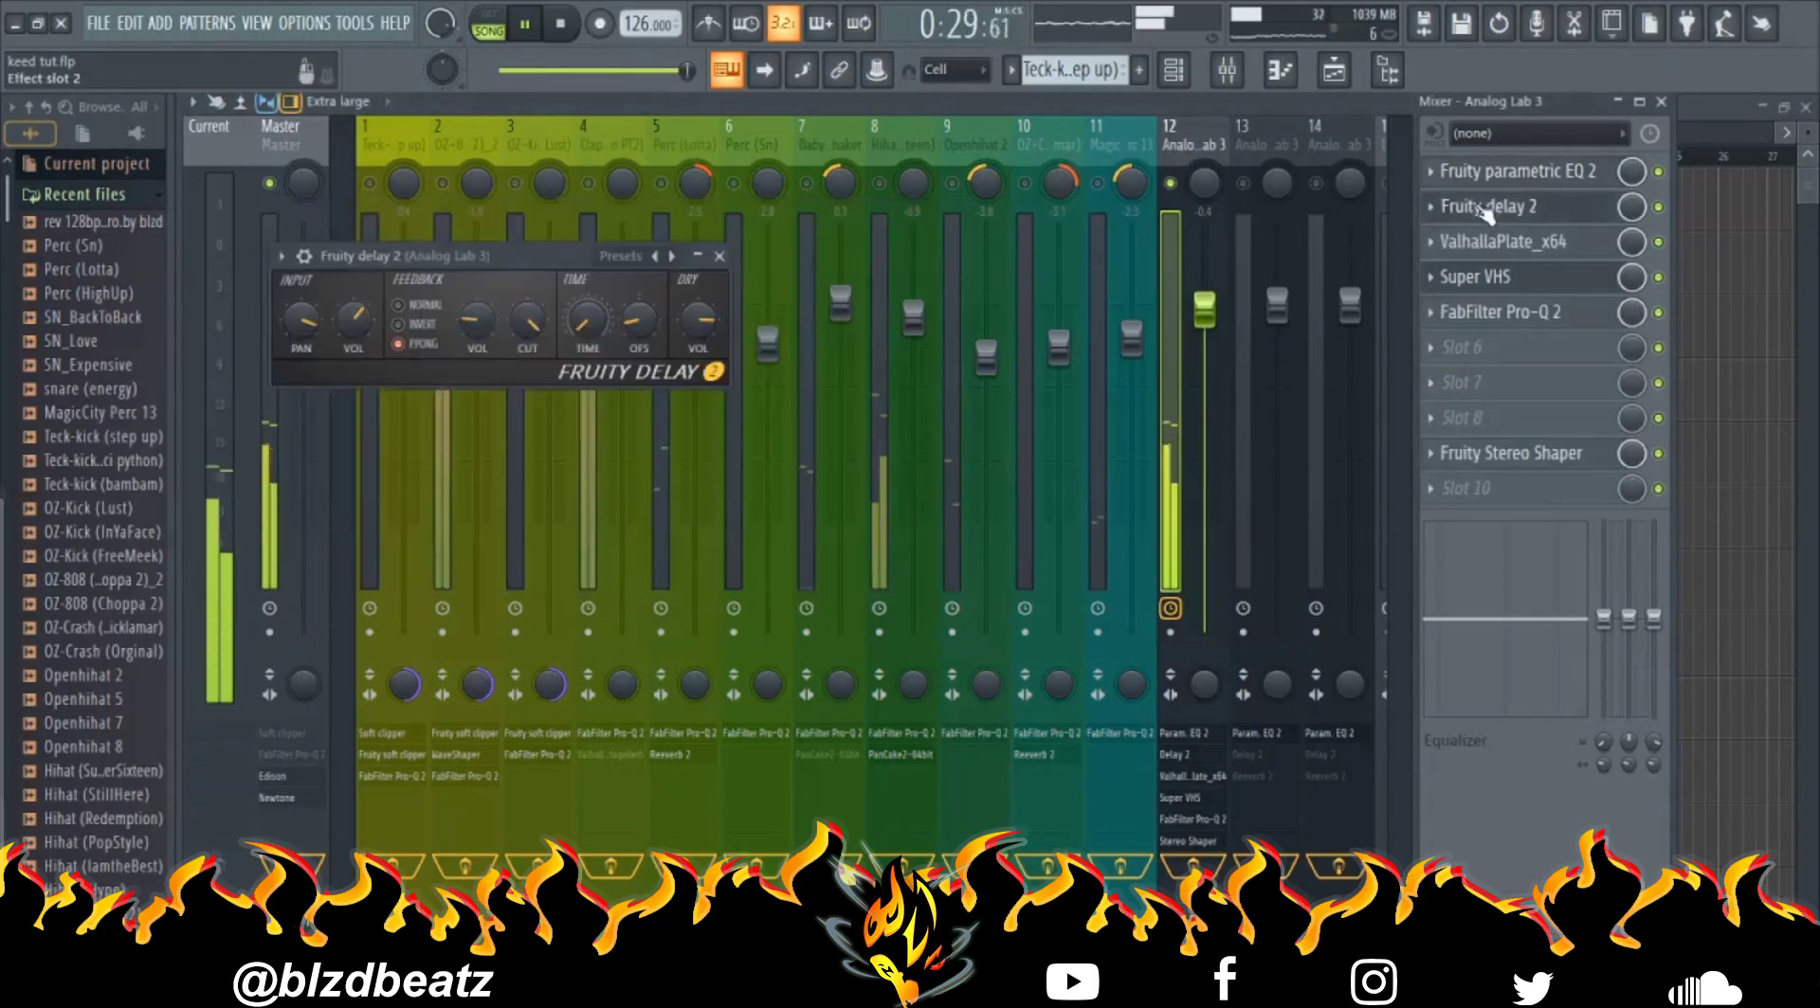
{"action": "left_click", "coordinate": [720, 257]}
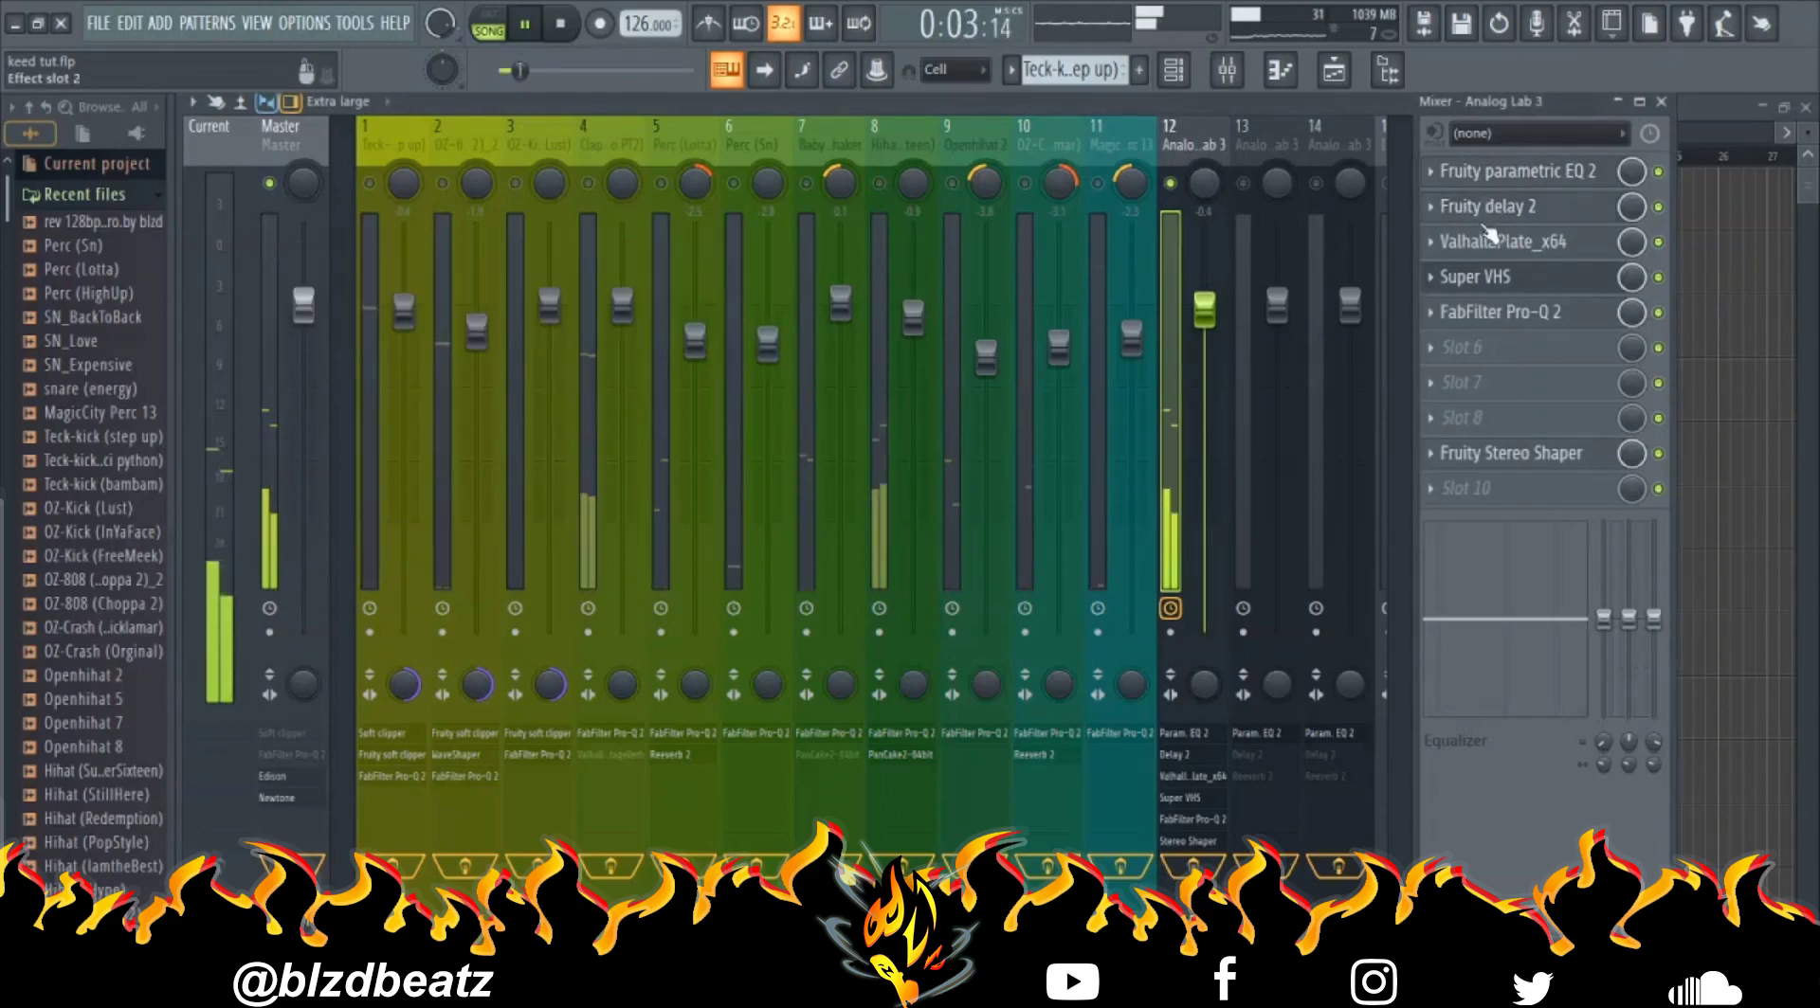
Inspect the ValhallaPlate_x64 reverb and Super VHS effects on the Analog Lab 3 mixer track.
{"action": "left_click", "coordinate": [1490, 242]}
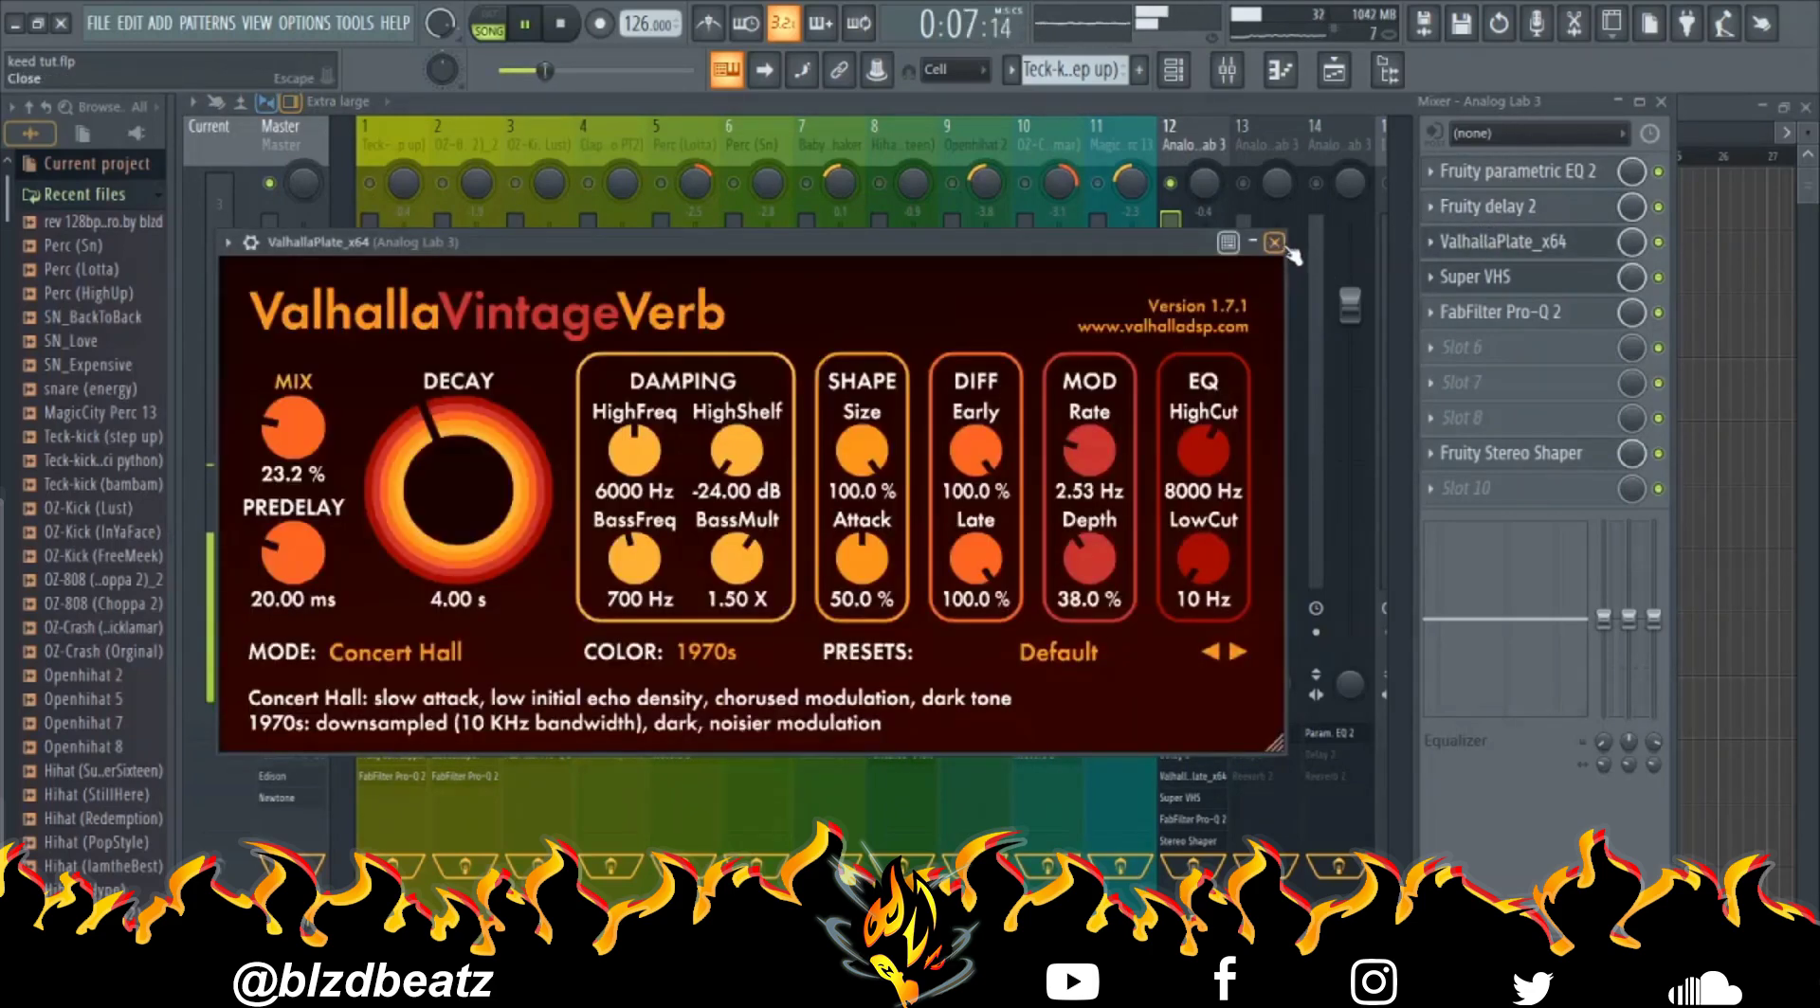
{"action": "left_click", "coordinate": [1274, 243]}
{"action": "left_click", "coordinate": [1488, 277]}
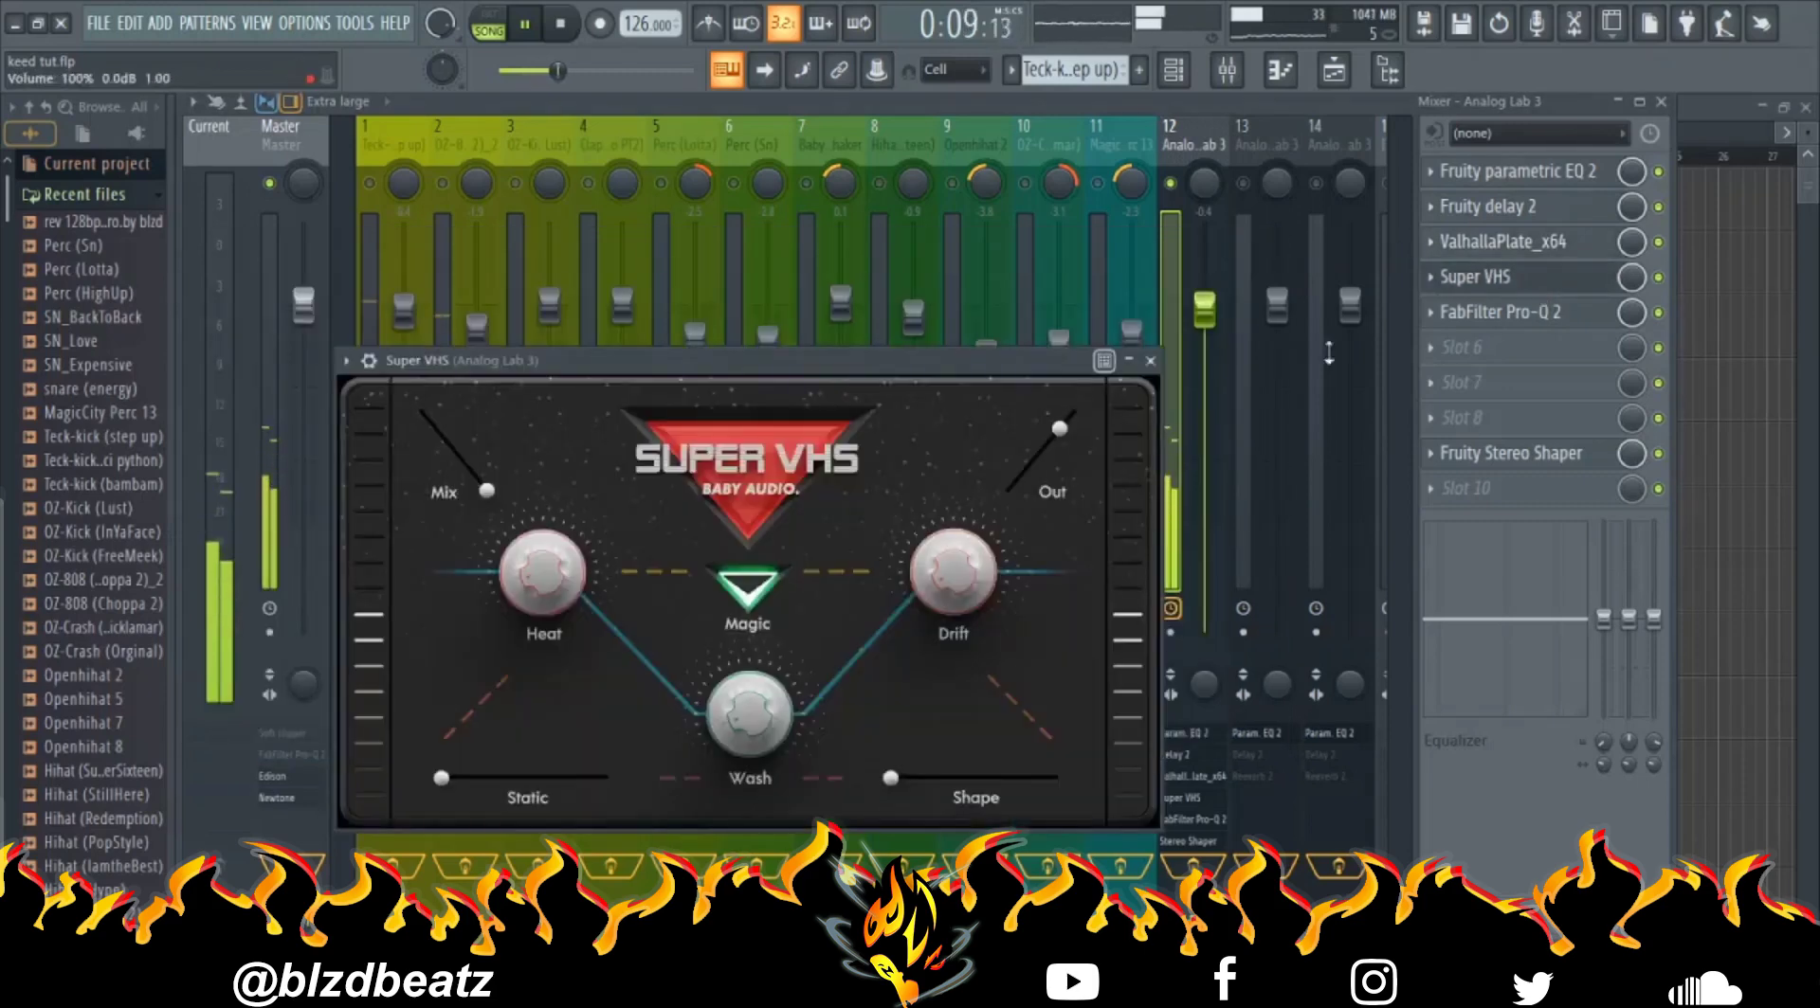
{"action": "left_click", "coordinate": [1150, 360]}
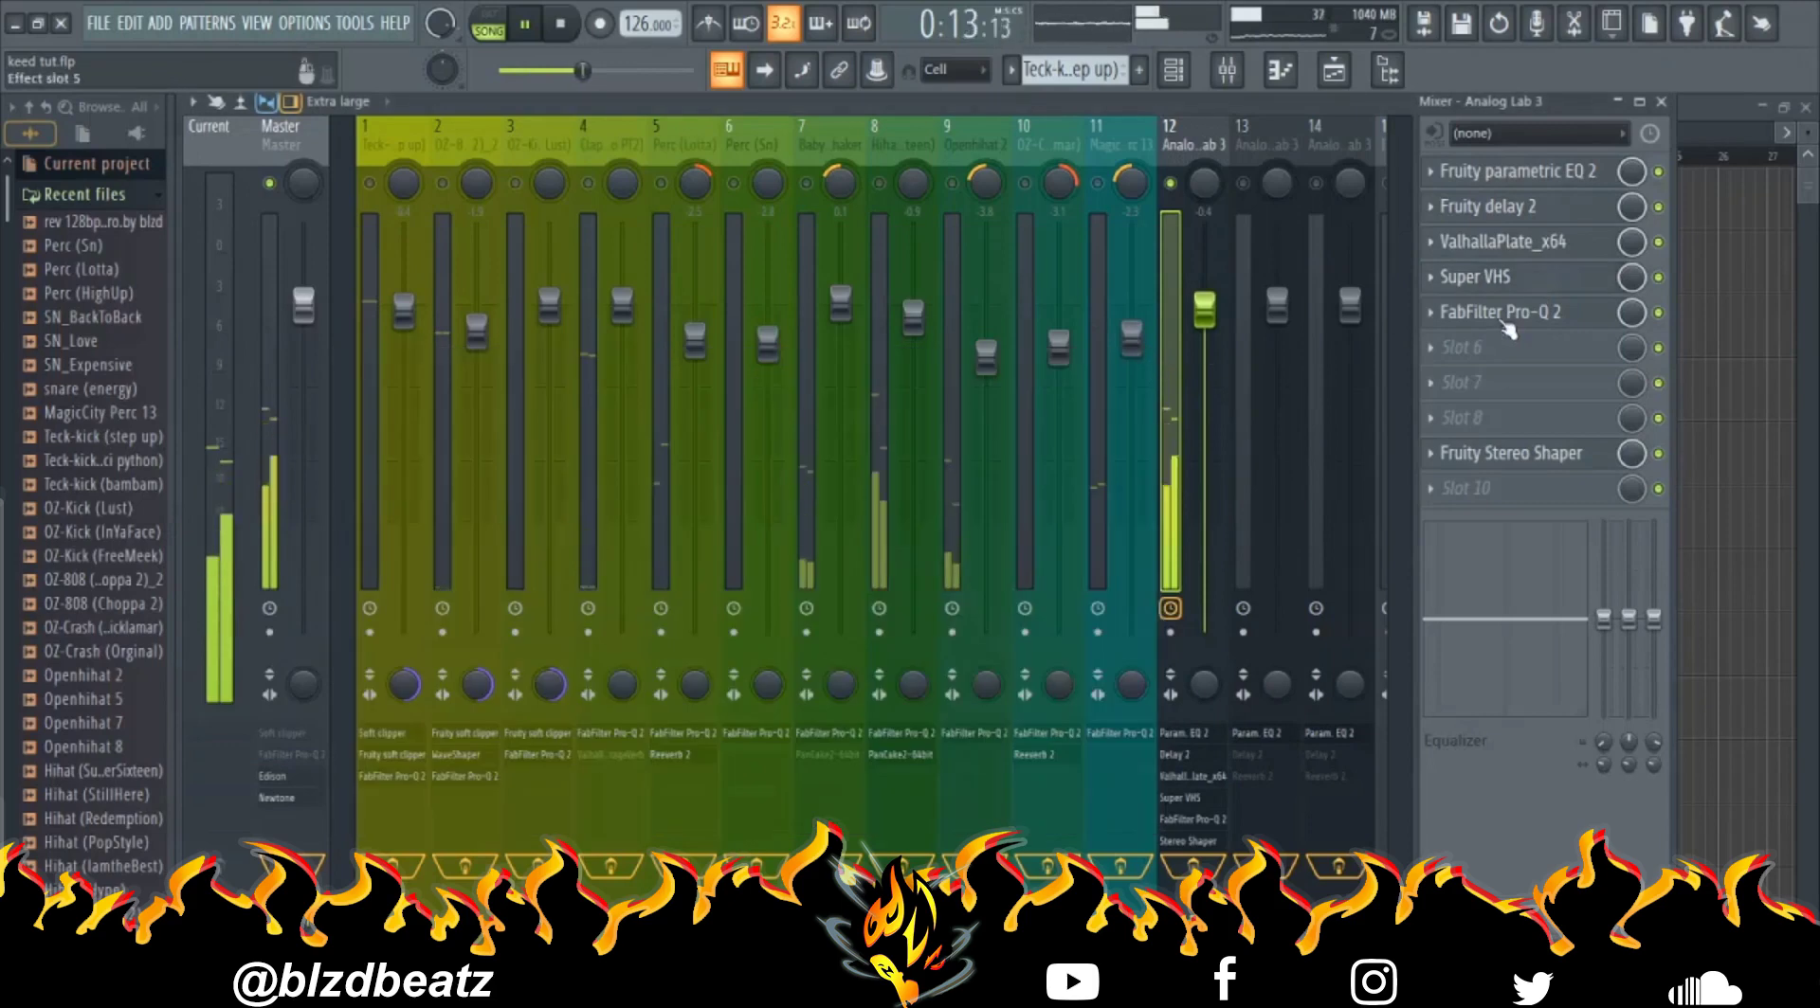
Inspect the FabFilter Pro-Q 2 and Fruity Stereo Shaper on the Analog Lab 3 mixer track.
{"action": "left_click", "coordinate": [1509, 312]}
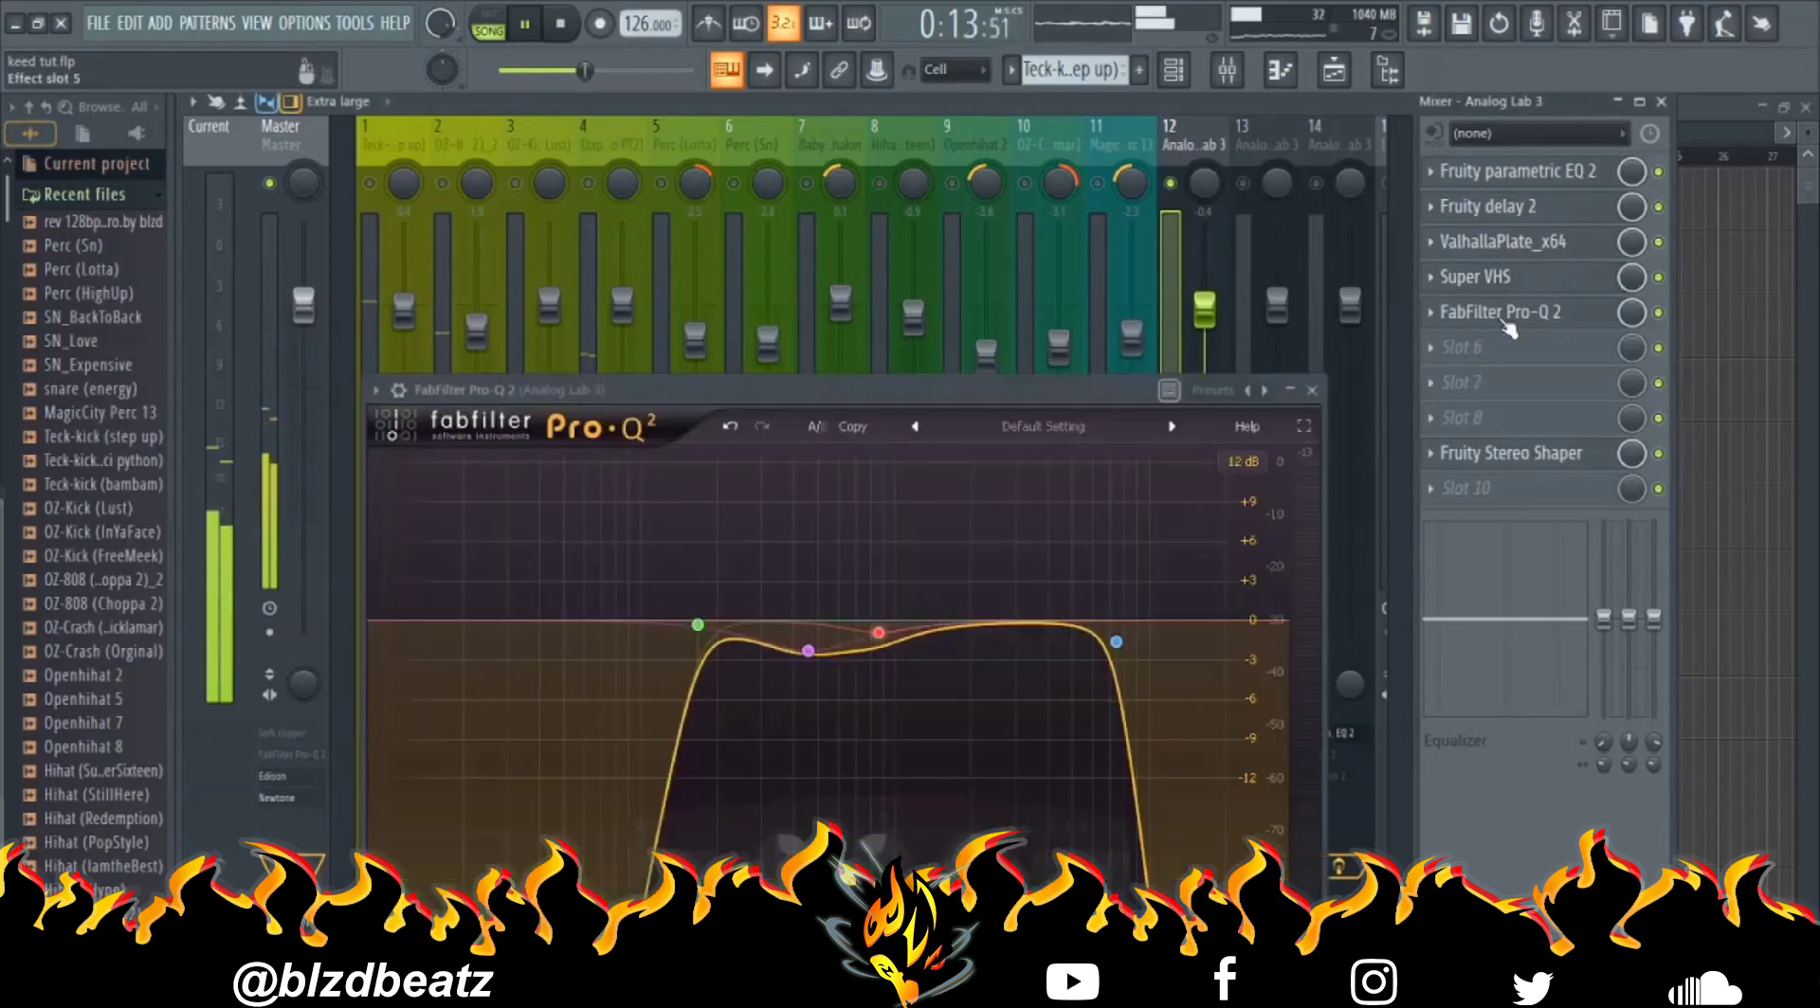
{"action": "left_click", "coordinate": [1312, 392]}
{"action": "left_click", "coordinate": [1514, 459]}
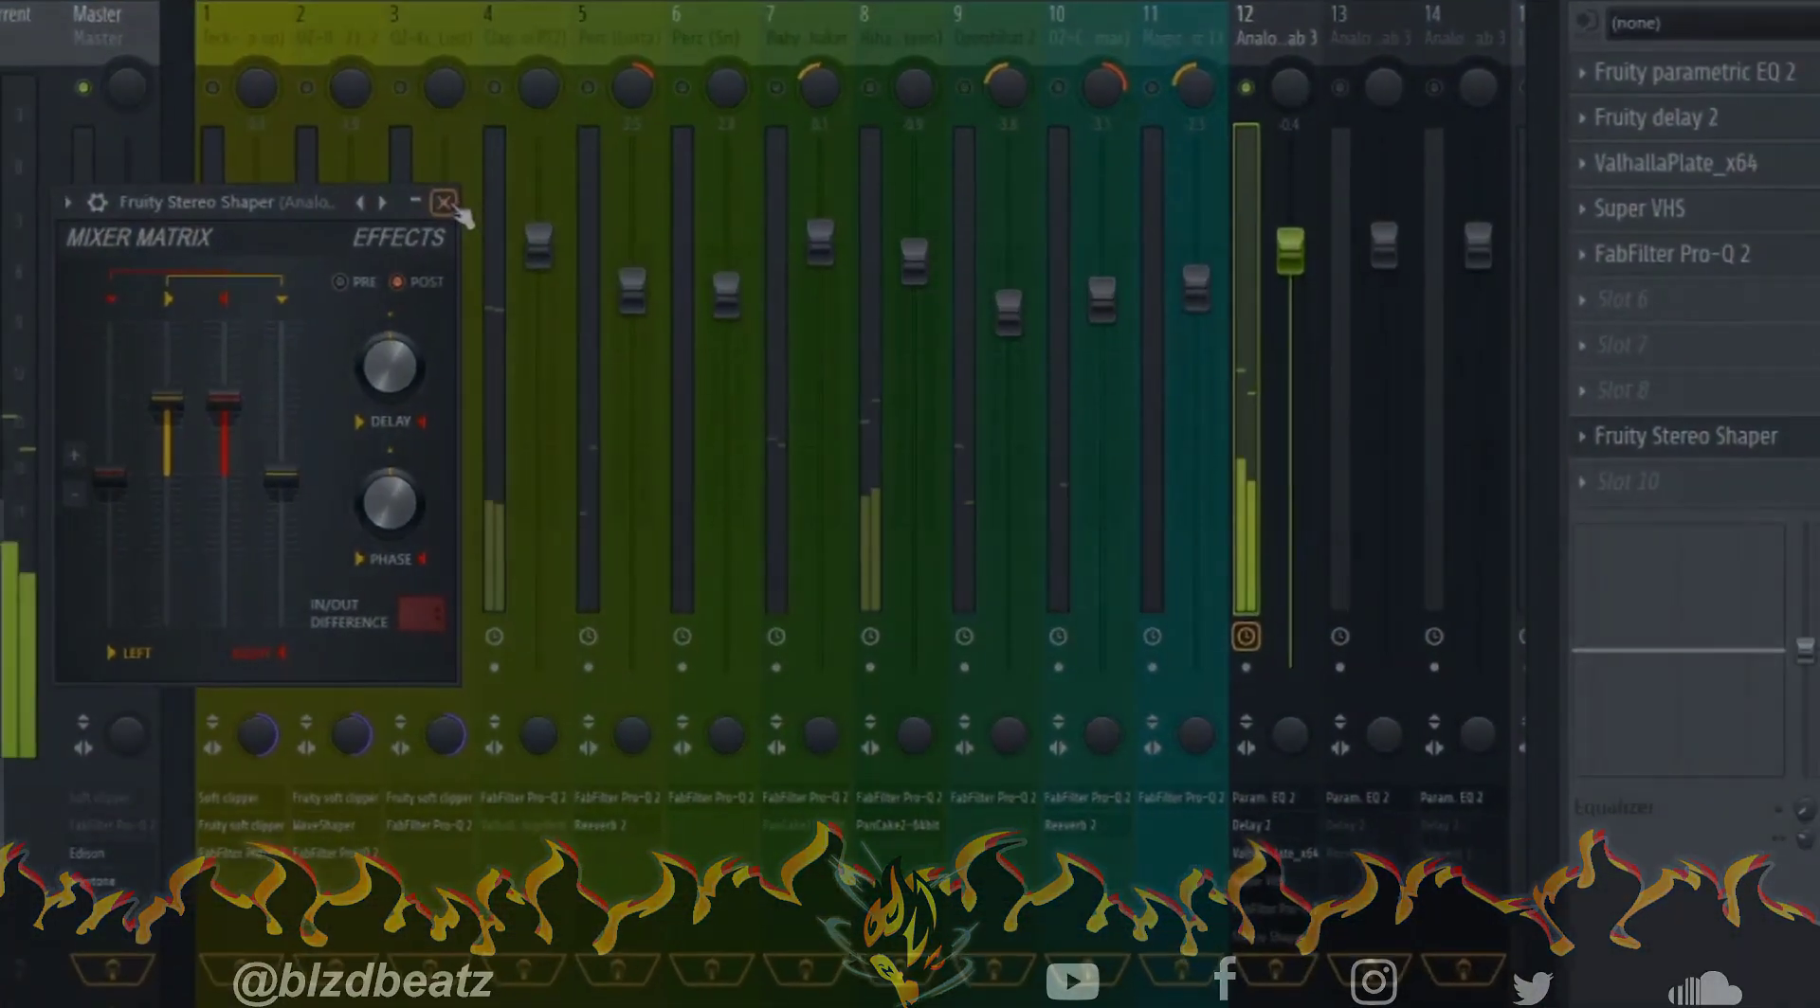
{"action": "left_click", "coordinate": [445, 203]}
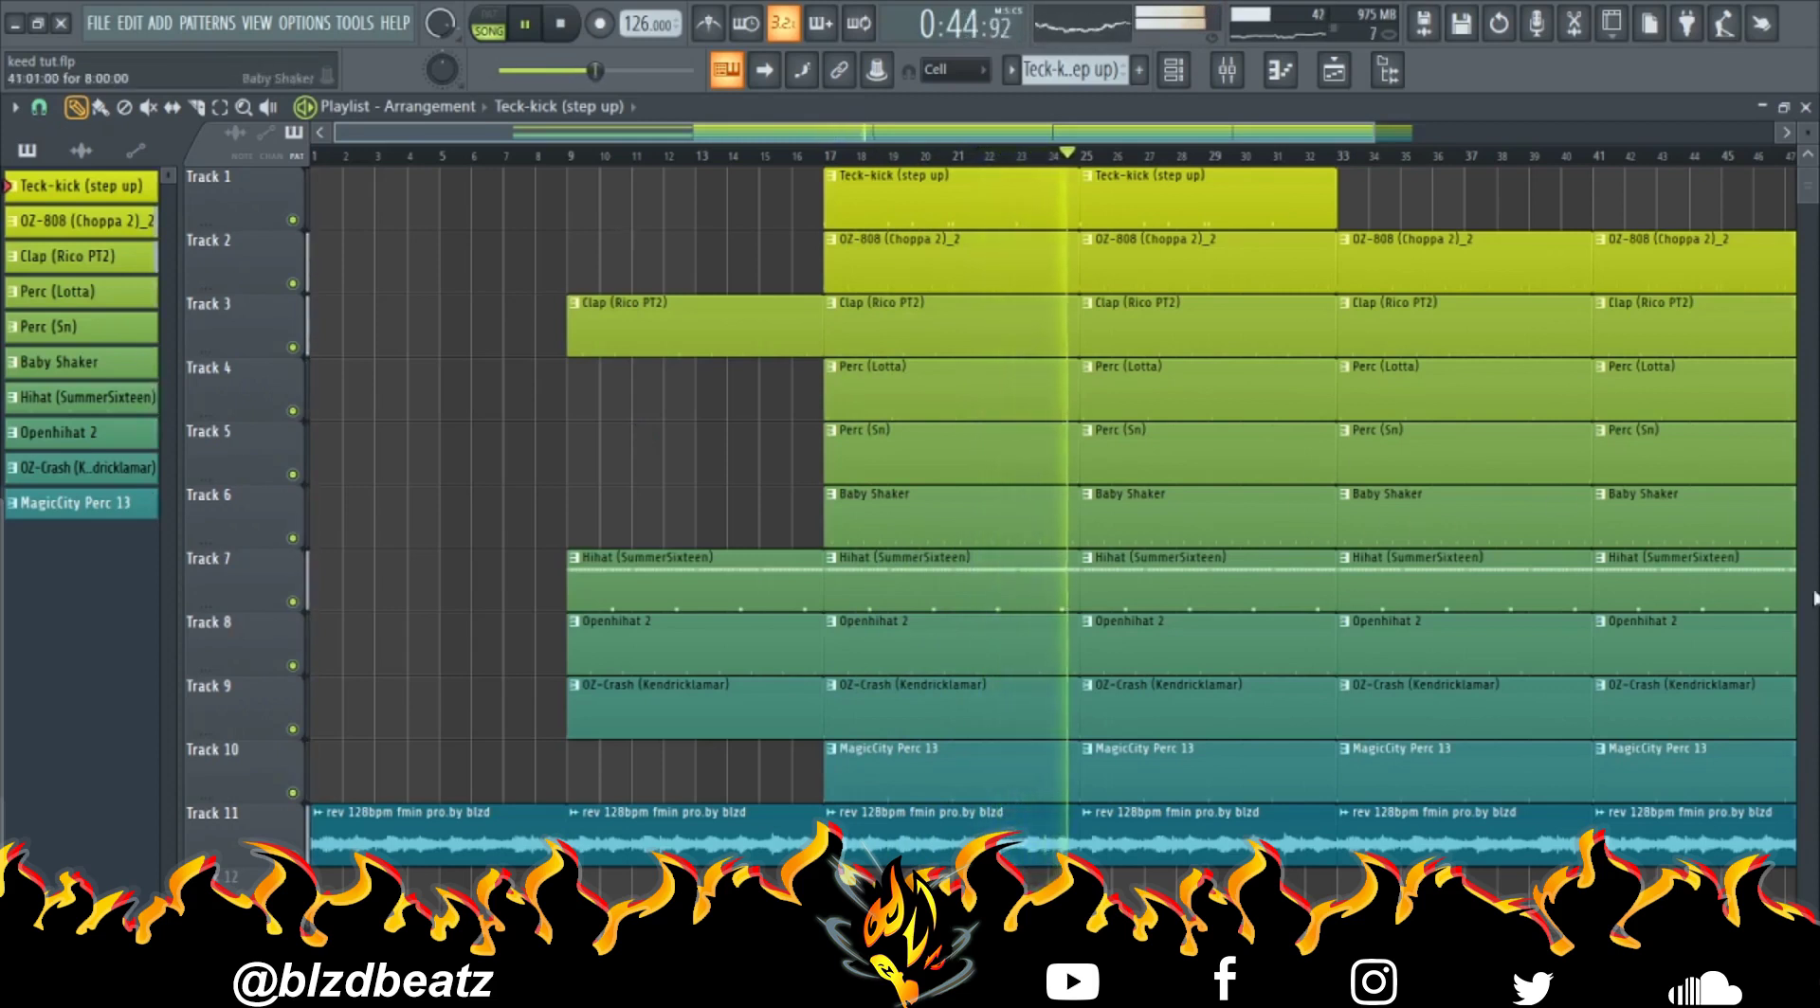
Delete the Perc (Lotta), Perc (Sn), Baby Shaker and MagicCity Perc 13 clips starting at bar 33 in the playlist.
{"action": "right_click", "coordinate": [1415, 398]}
{"action": "right_click", "coordinate": [1417, 446]}
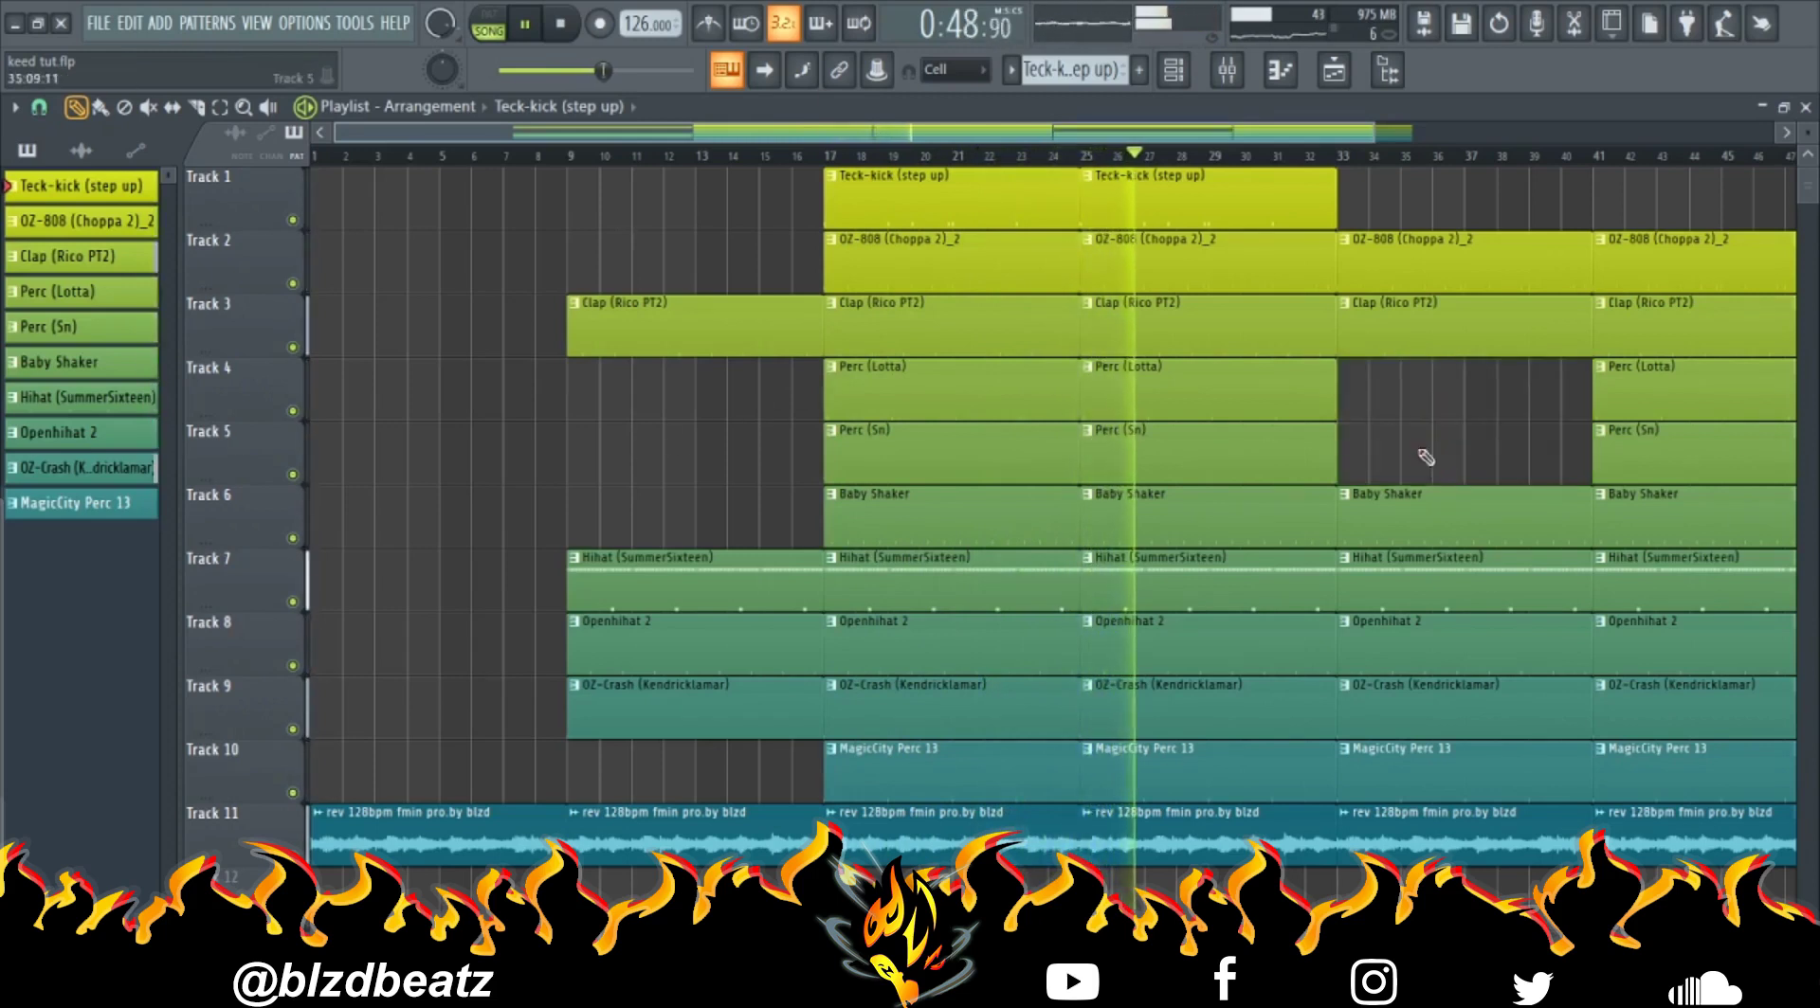
{"action": "right_click", "coordinate": [1422, 512]}
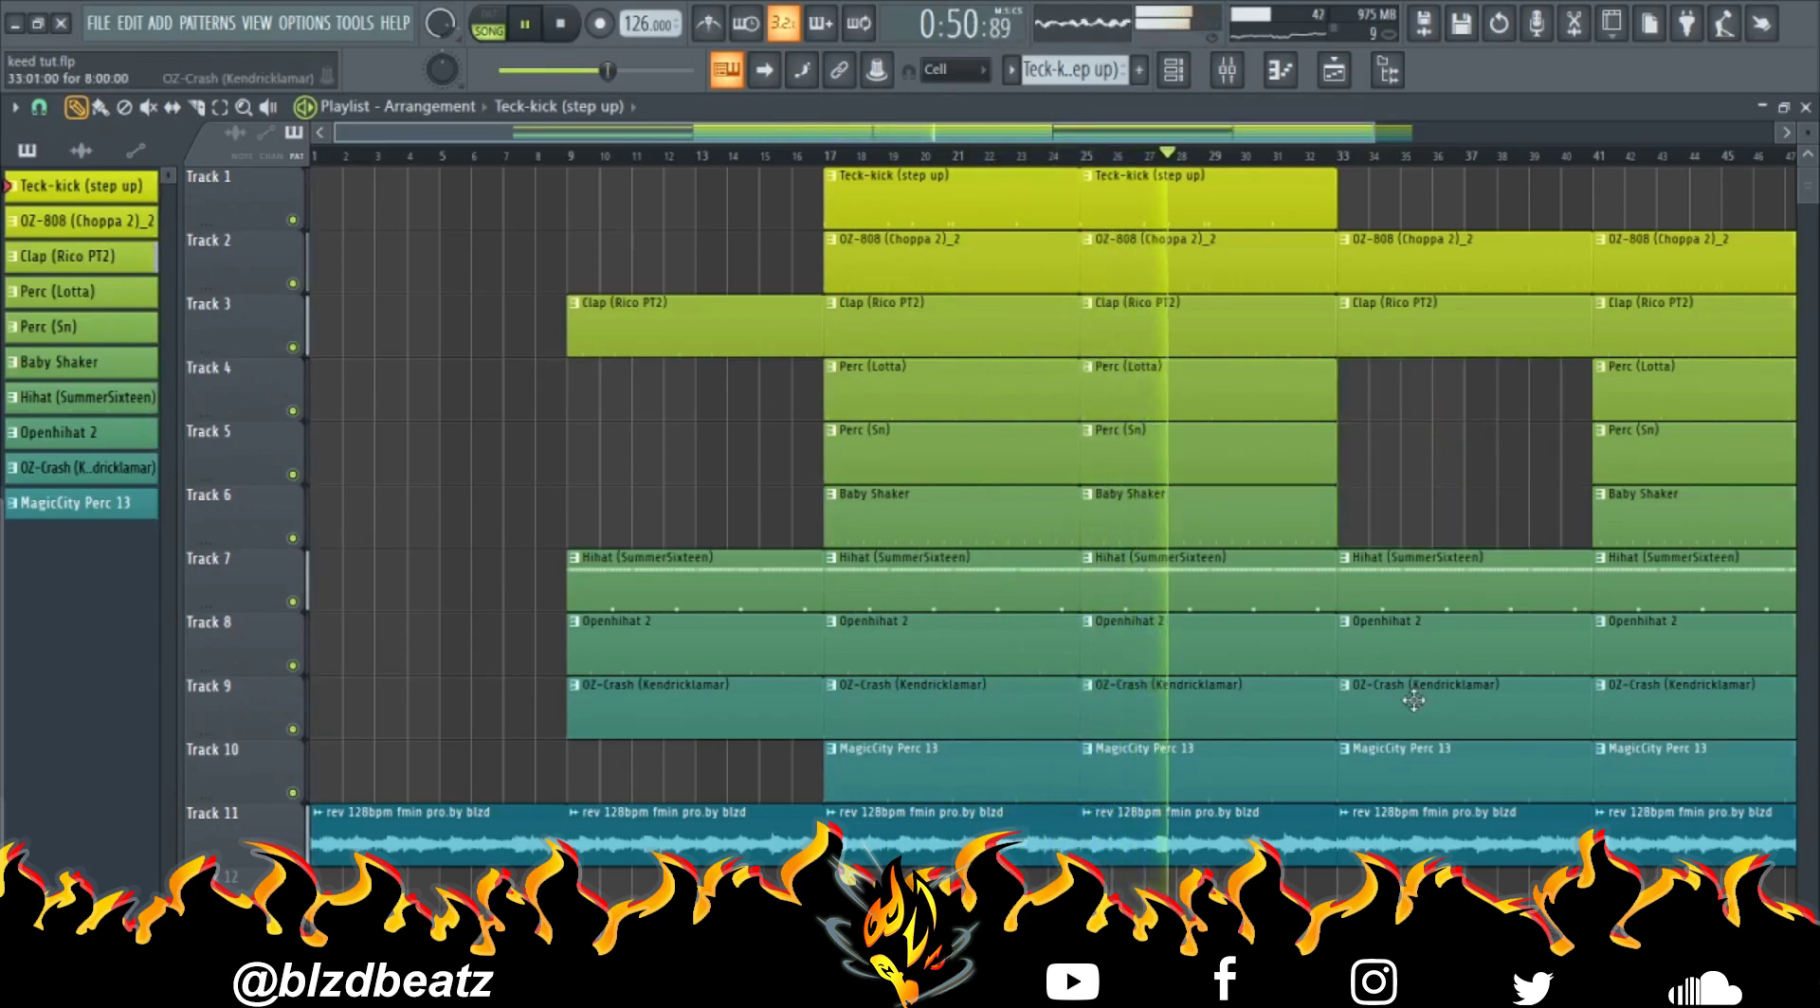
{"action": "right_click", "coordinate": [1399, 763]}
Delete the MagicCity Perc 13, Baby Shaker, Perc (Sn) and Perc (Lotta) clips starting at bar 41.
{"action": "right_click", "coordinate": [1604, 766]}
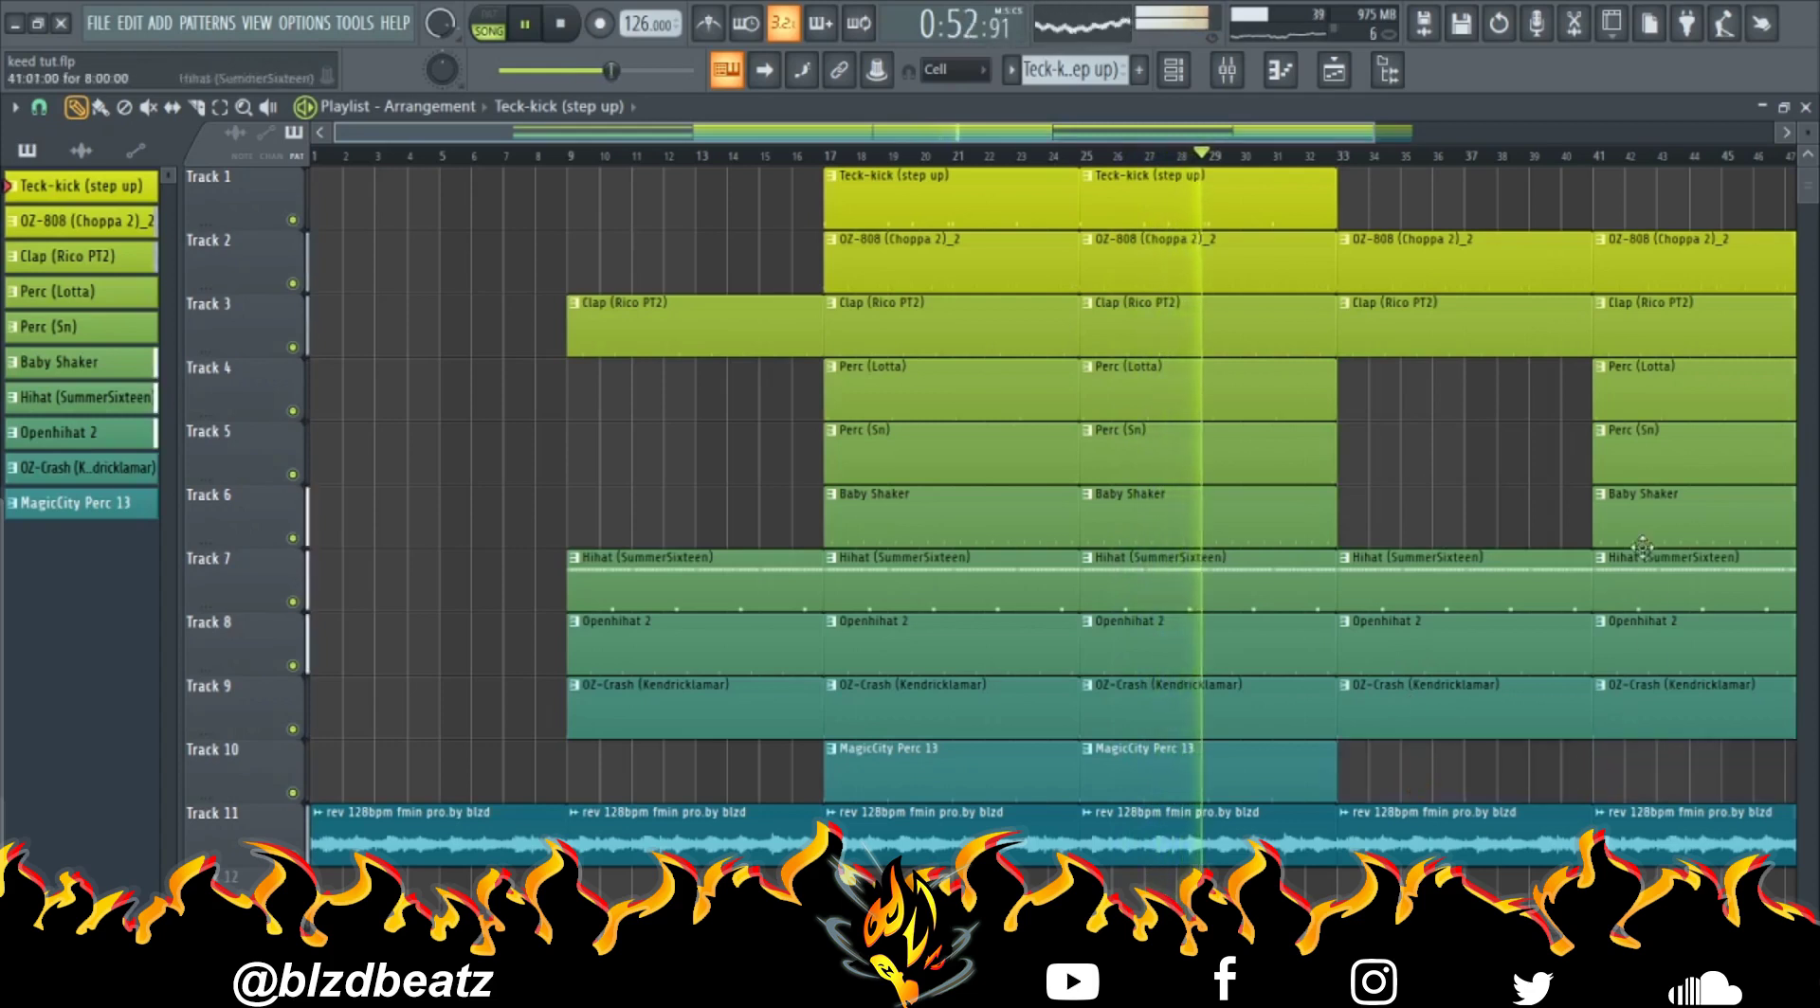
{"action": "right_click", "coordinate": [1649, 512]}
{"action": "right_click", "coordinate": [1659, 450]}
{"action": "right_click", "coordinate": [1666, 412]}
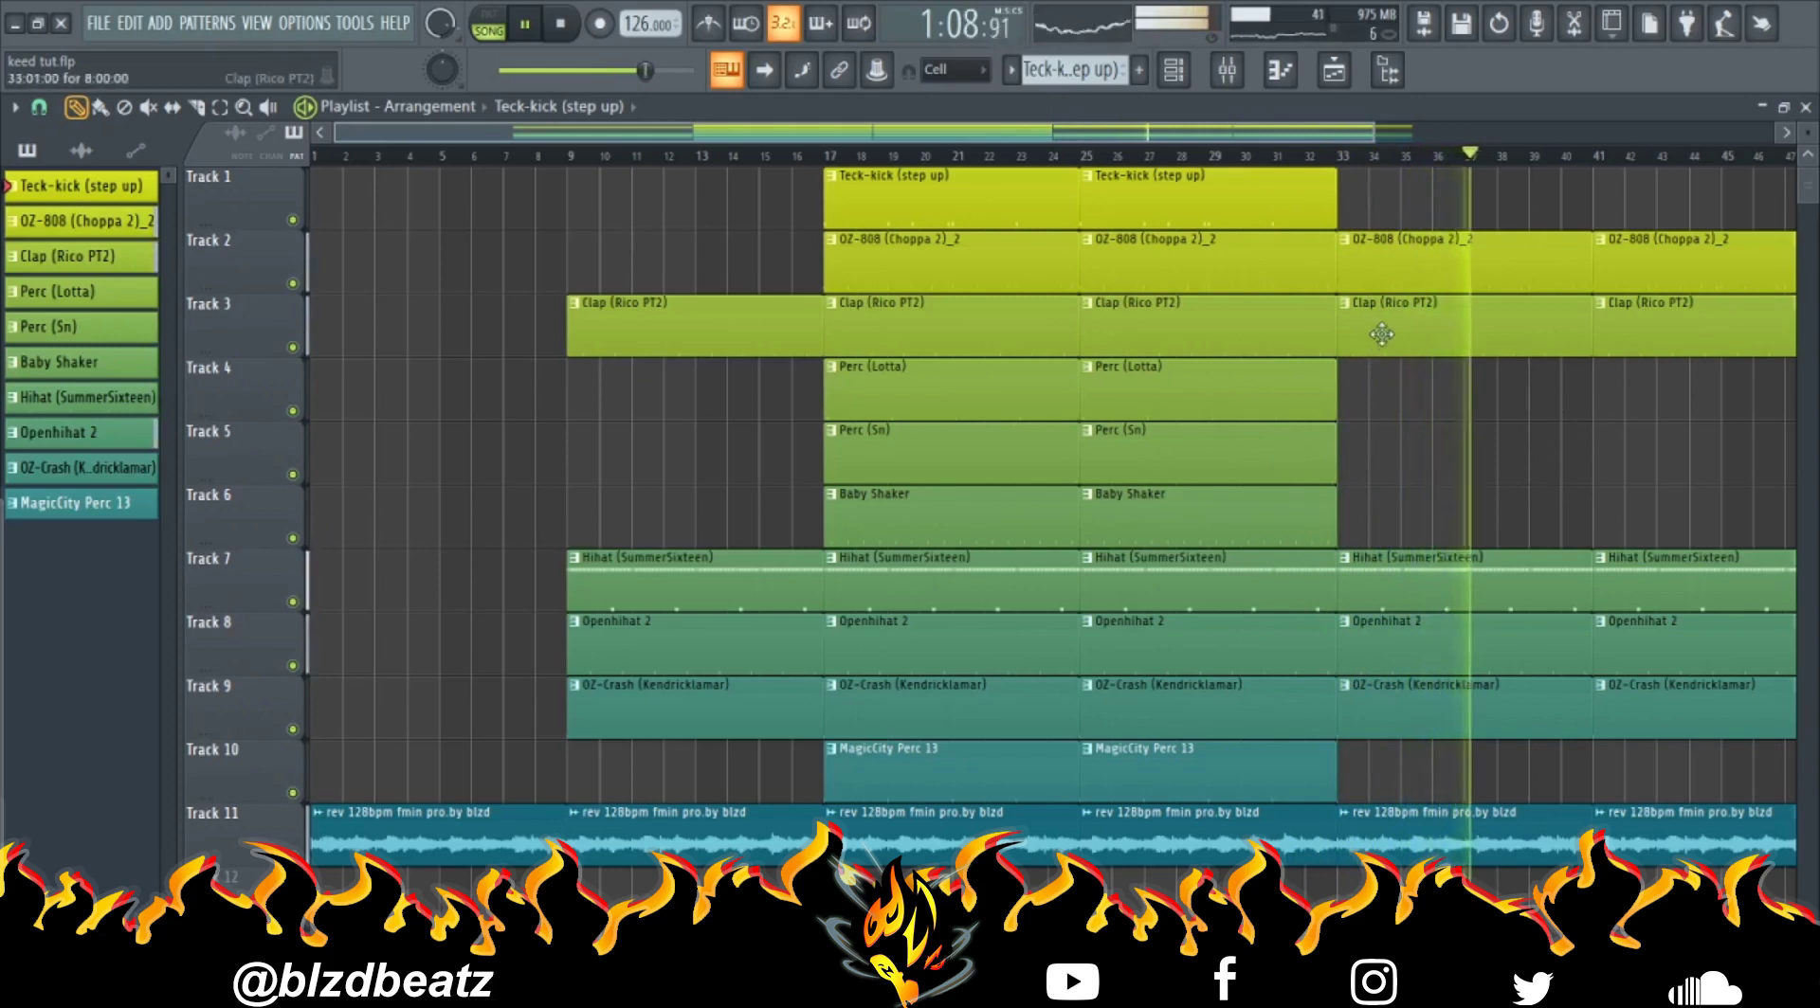
Delete the OZ-808 (Choppa 2)_2, Clap (Rico PT2), Hihat (SummerSixteen), Openhihat 2 and OZ-Crash (Kendricklamar) clips starting at bar 41.
{"action": "right_click", "coordinate": [1654, 256]}
{"action": "right_click", "coordinate": [1658, 323]}
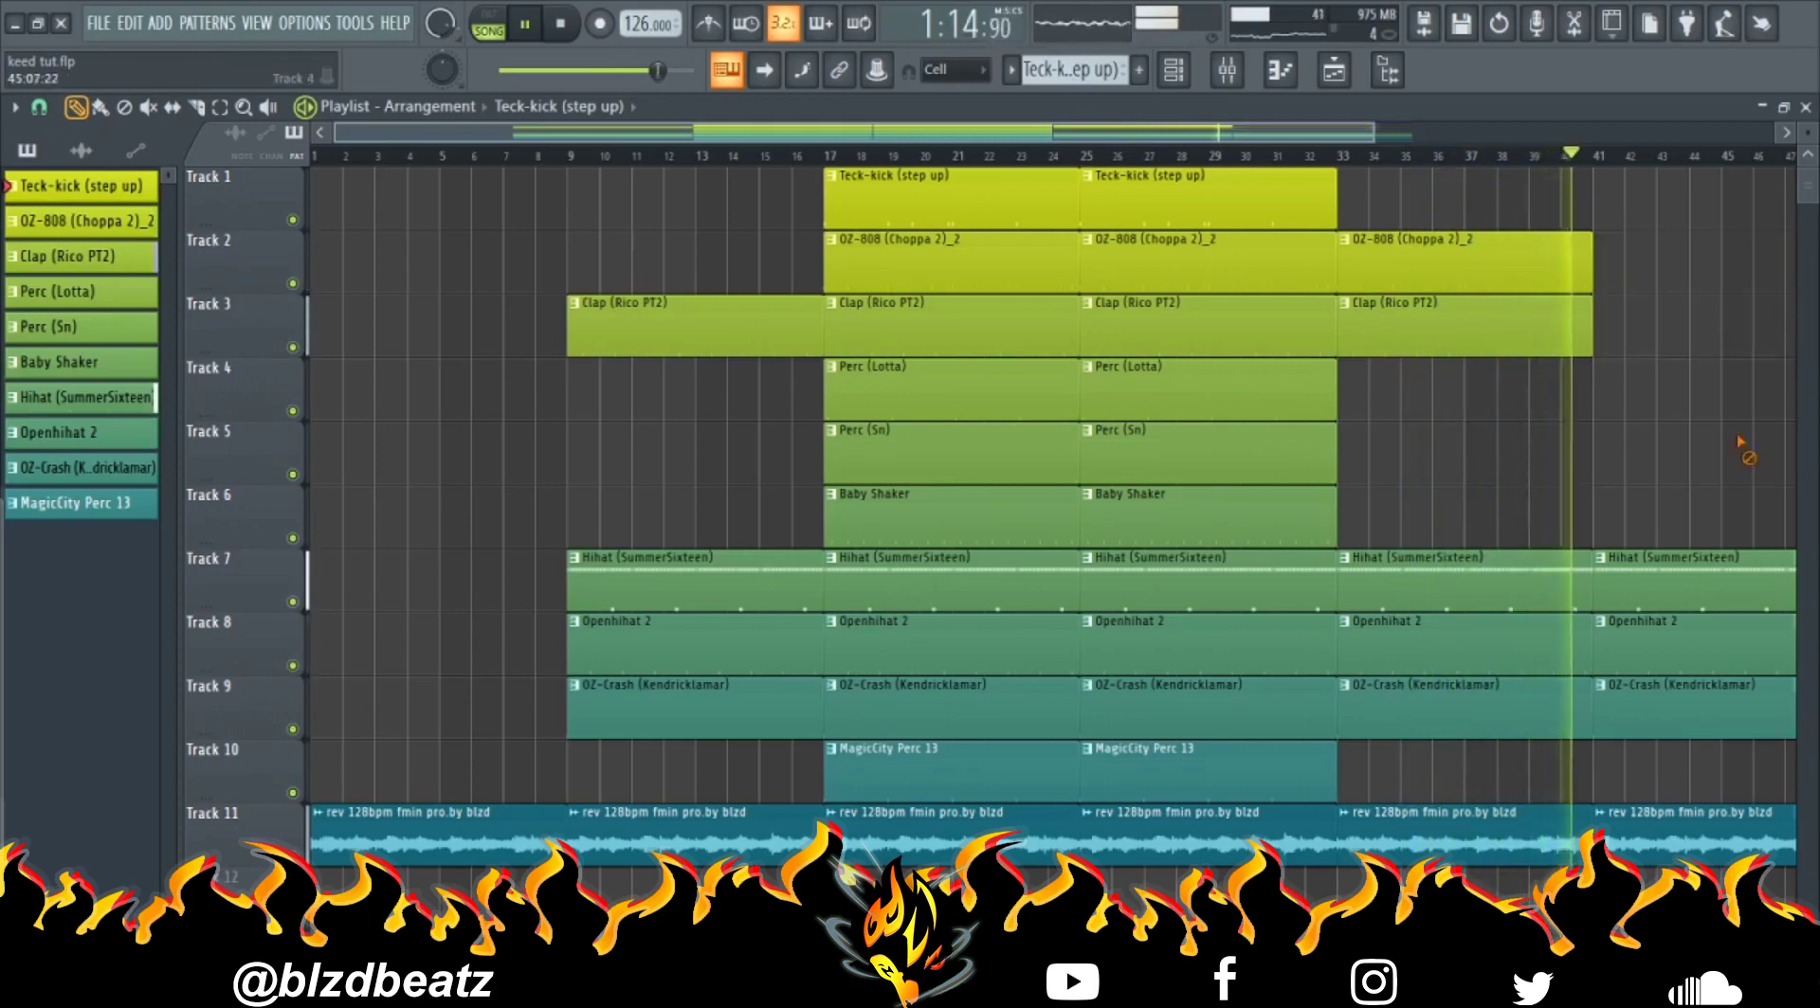
{"action": "right_click", "coordinate": [1676, 578]}
{"action": "right_click", "coordinate": [1681, 644]}
{"action": "right_click", "coordinate": [1689, 707]}
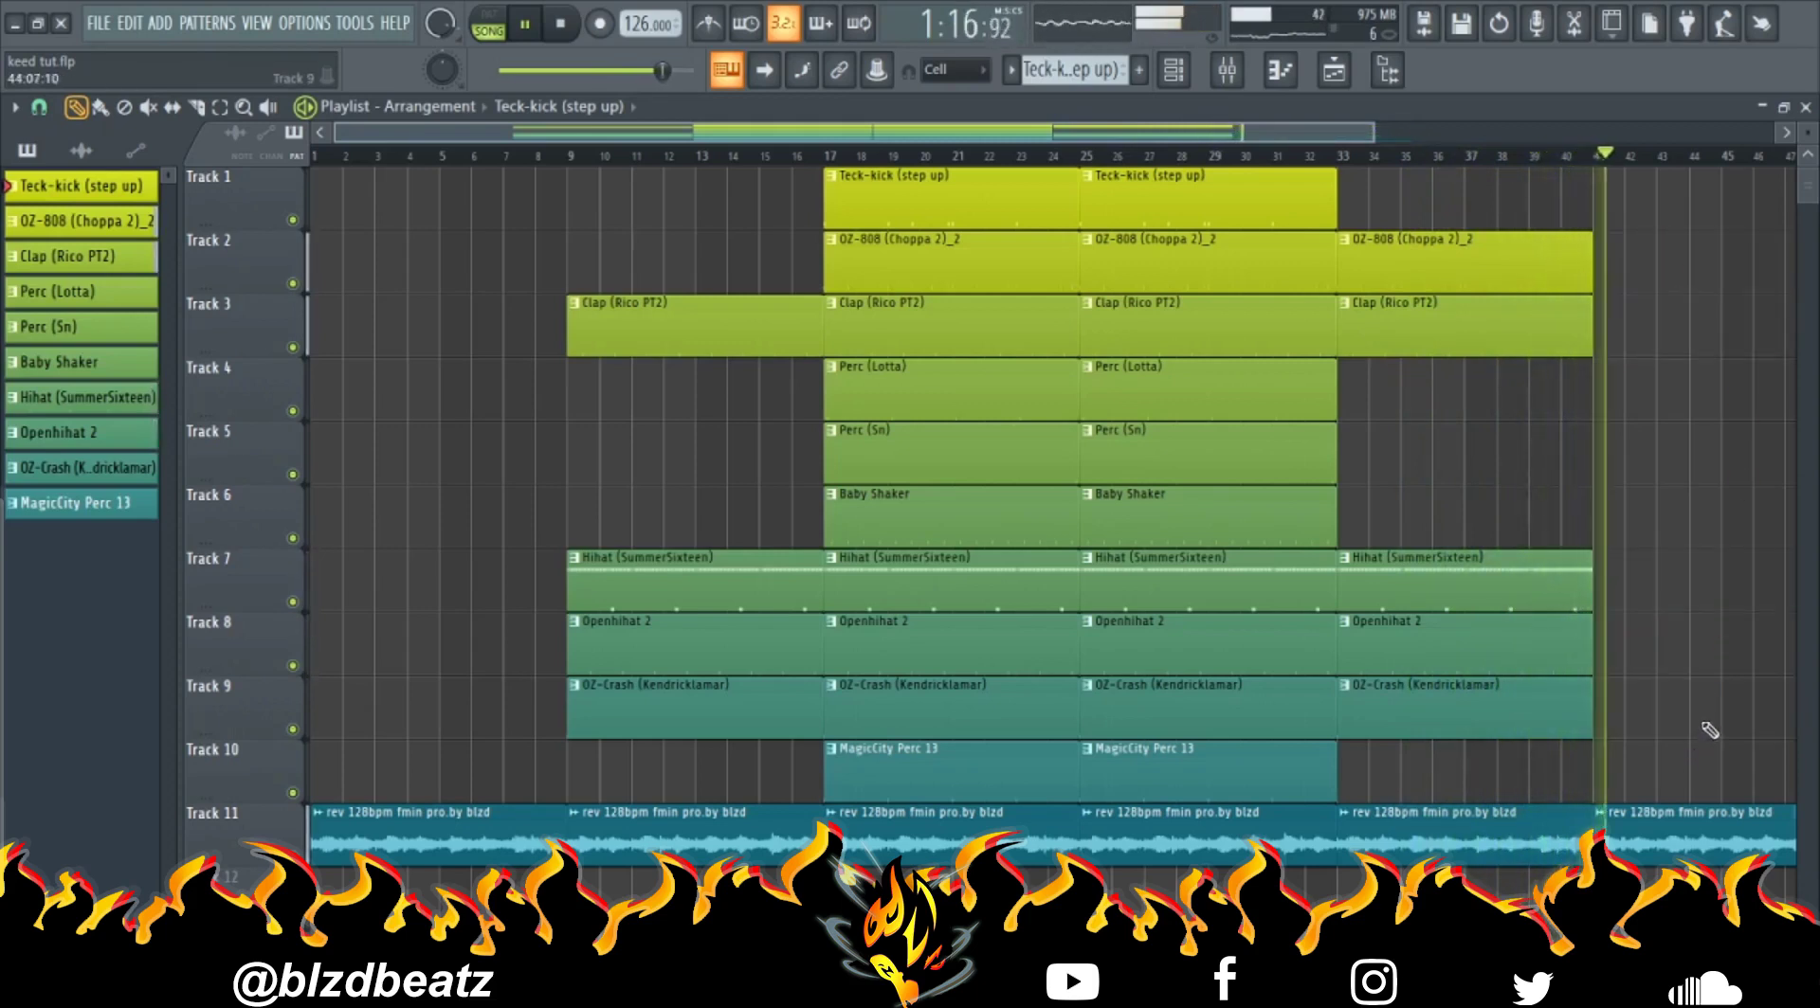